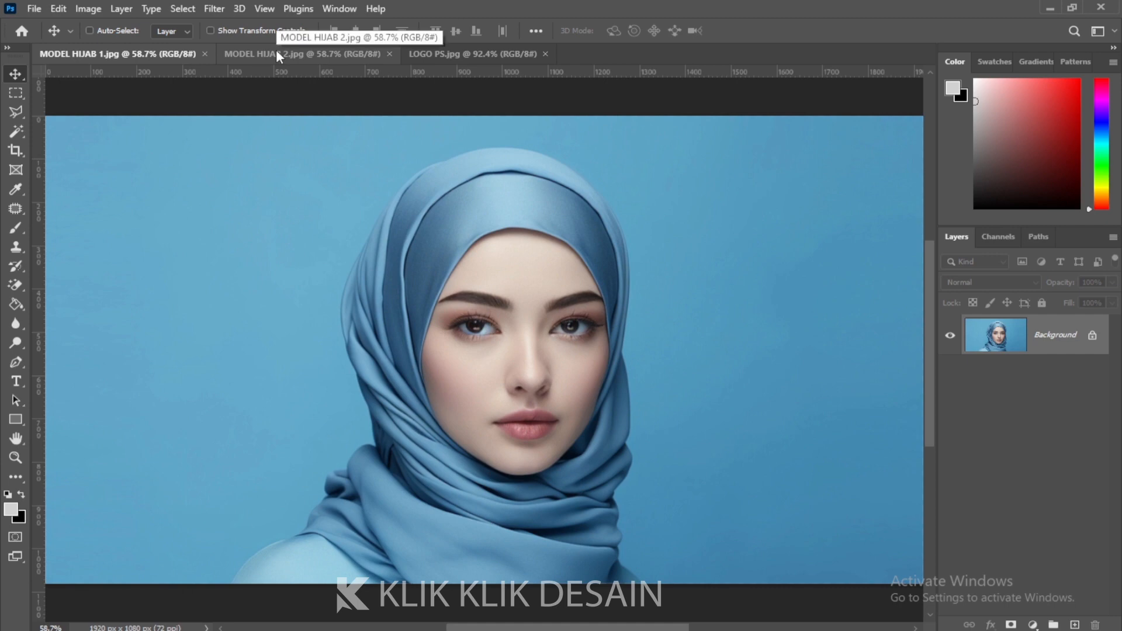
# Review the three open images: MODEL HIJAB 1.jpg, MODEL HIJAB 2.jpg and LOGO PS.jpg
pyautogui.click(281, 52)
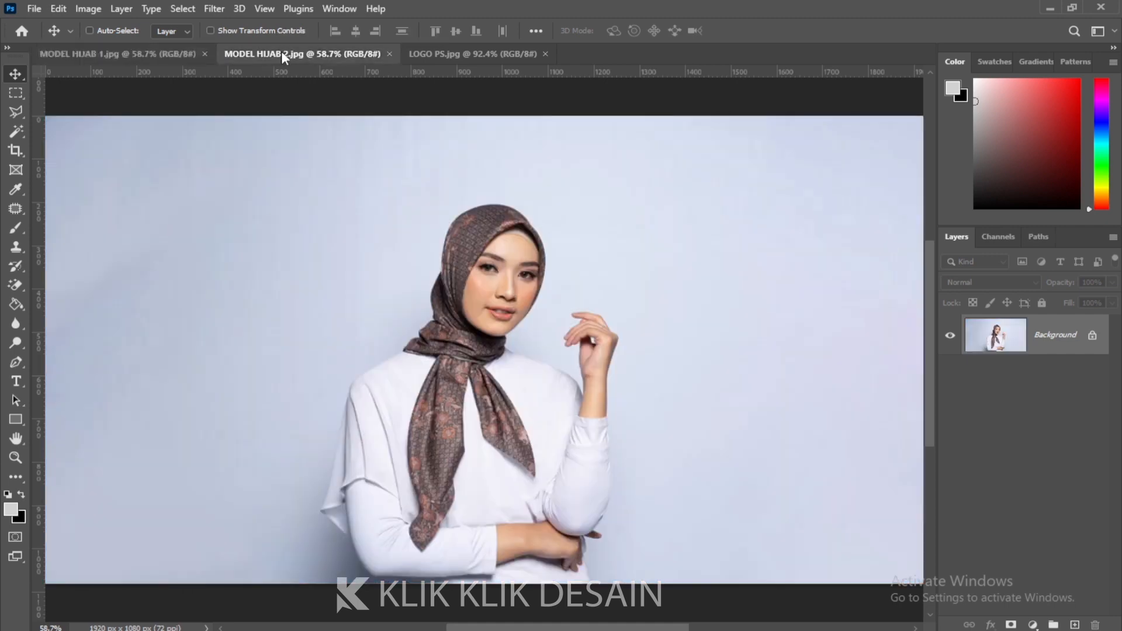
pyautogui.click(444, 55)
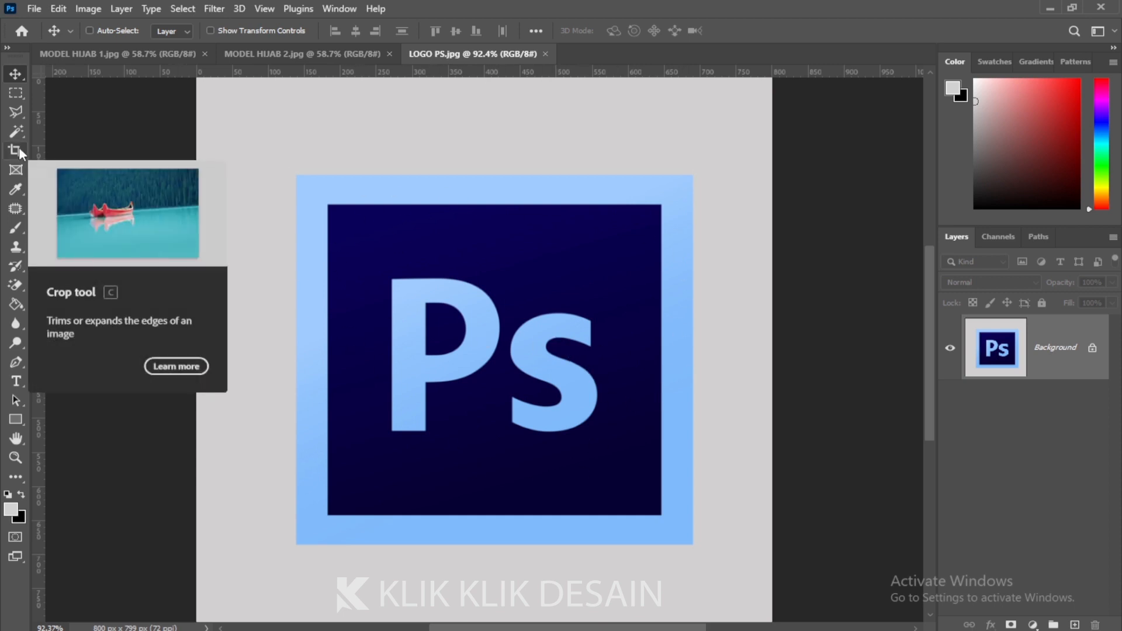
pyautogui.click(265, 54)
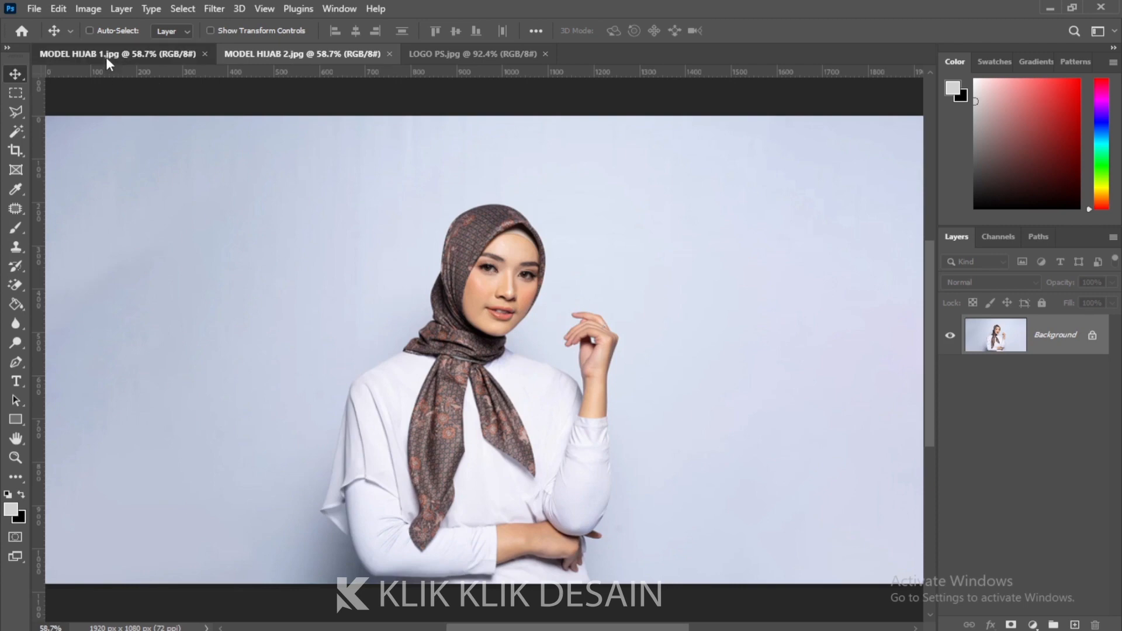
pyautogui.click(106, 56)
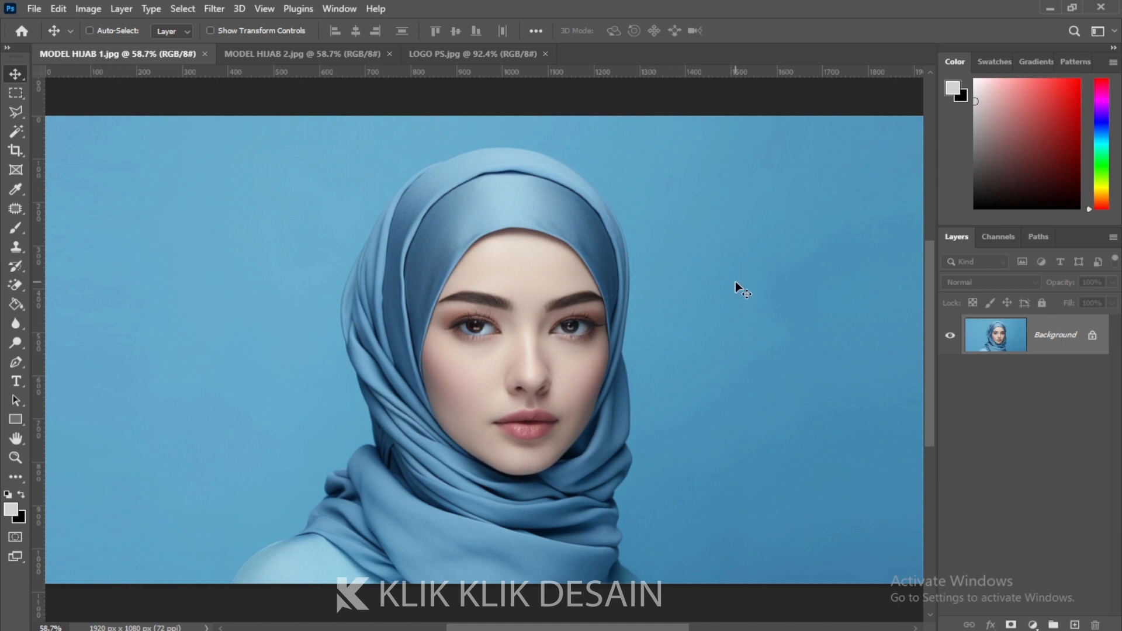
pyautogui.click(297, 55)
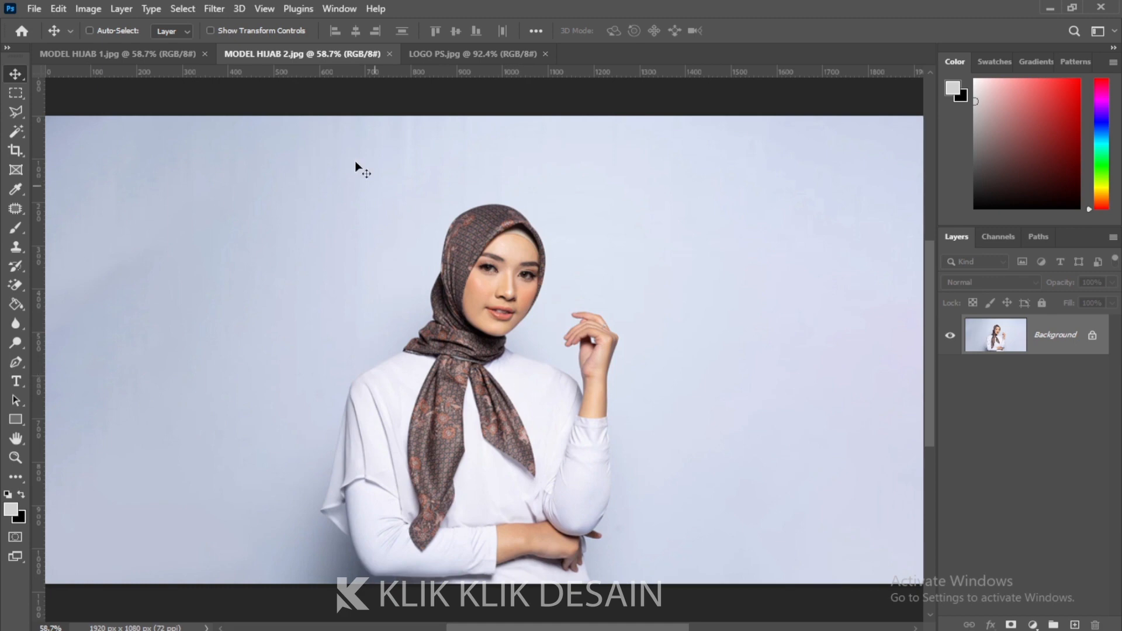
# Show the Properties of MODEL HIJAB 1.jpg, inspect the available quick actions, and close them again
pyautogui.click(338, 11)
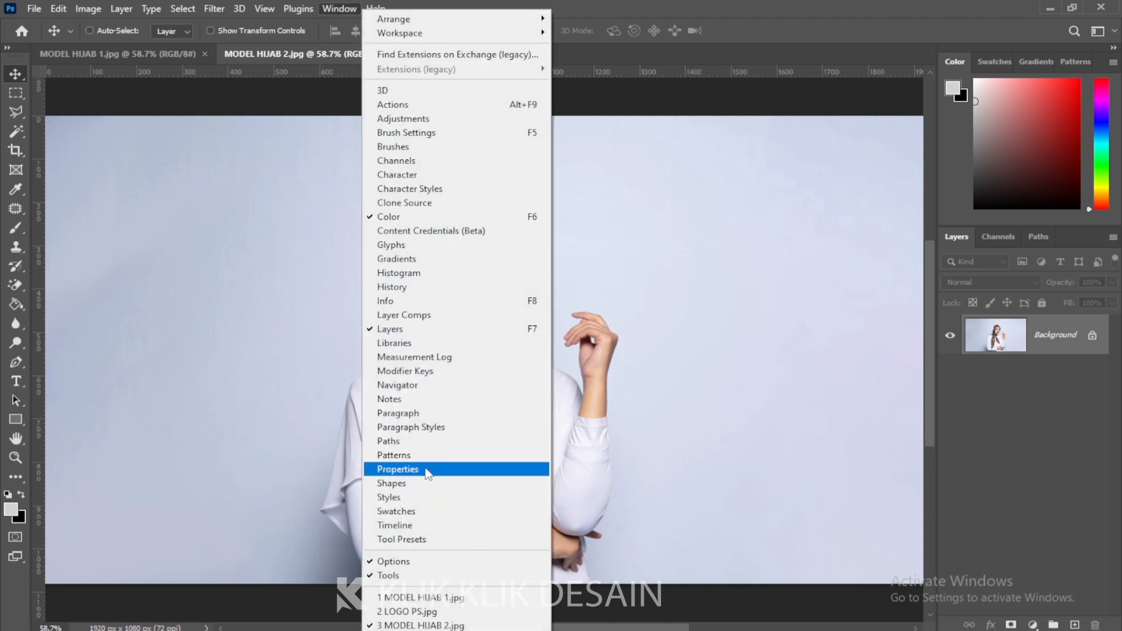
pyautogui.click(134, 51)
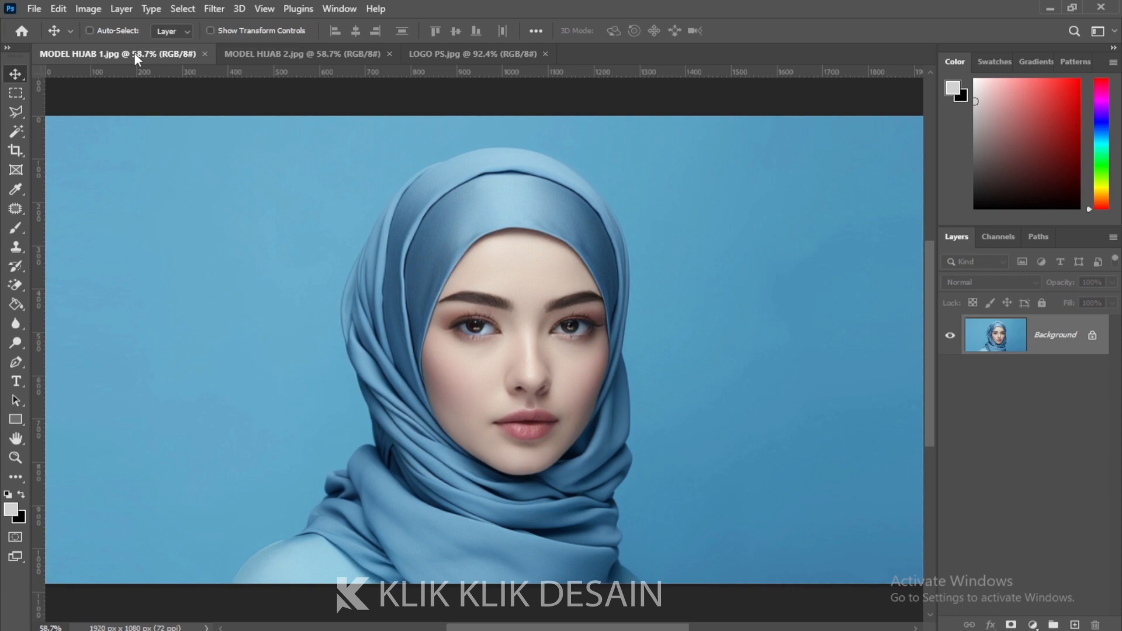
pyautogui.click(330, 8)
pyautogui.click(403, 469)
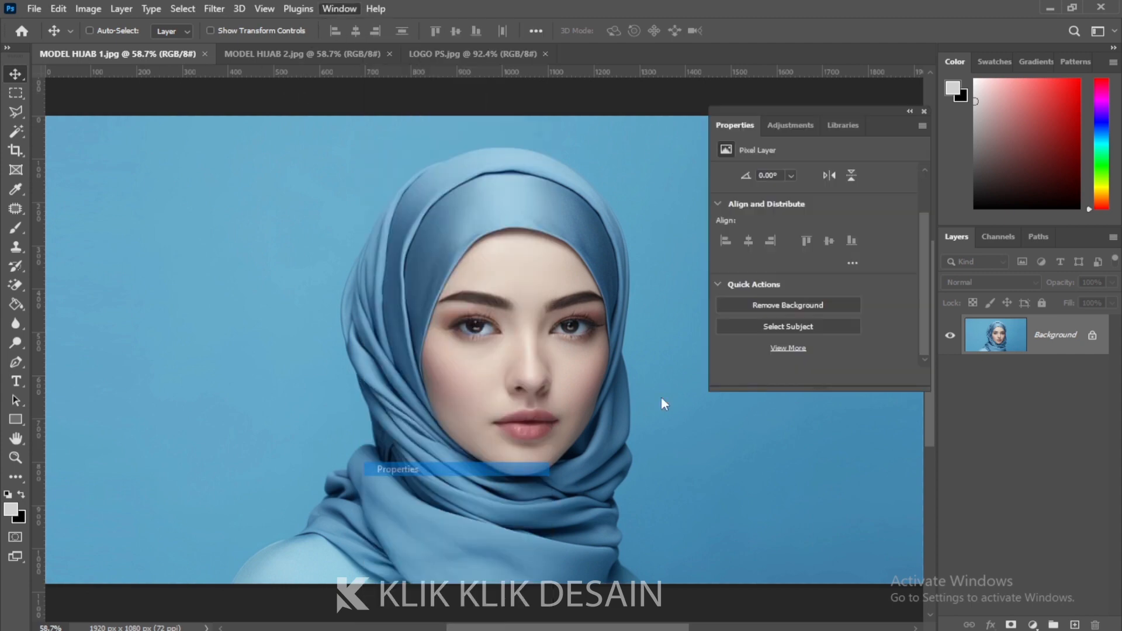
pyautogui.scroll(-5, 829, 276)
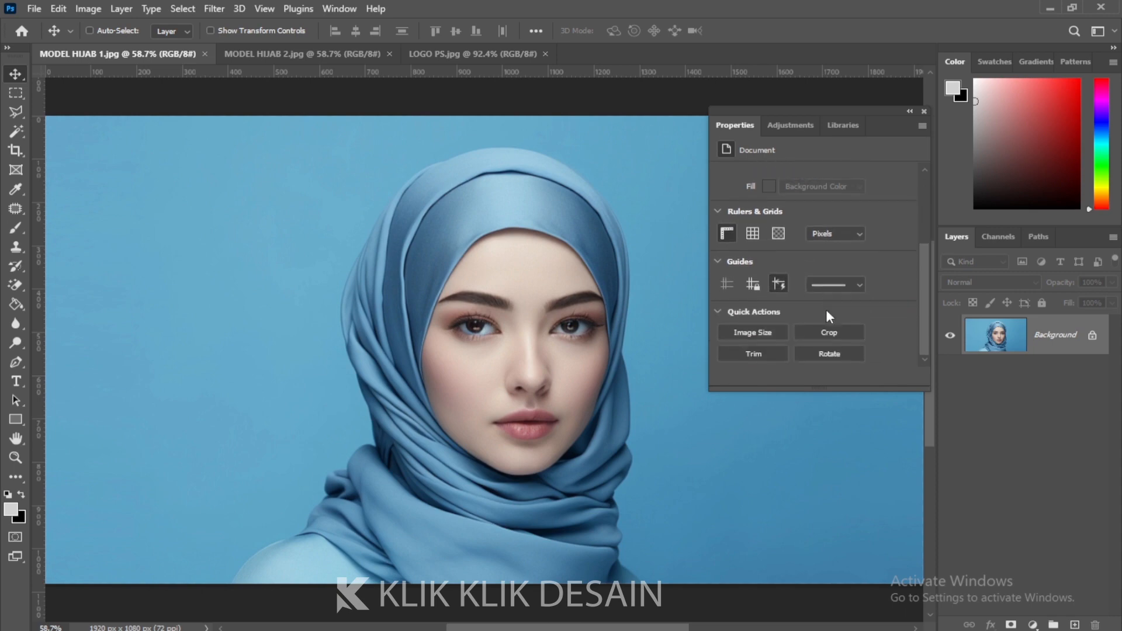
pyautogui.click(924, 111)
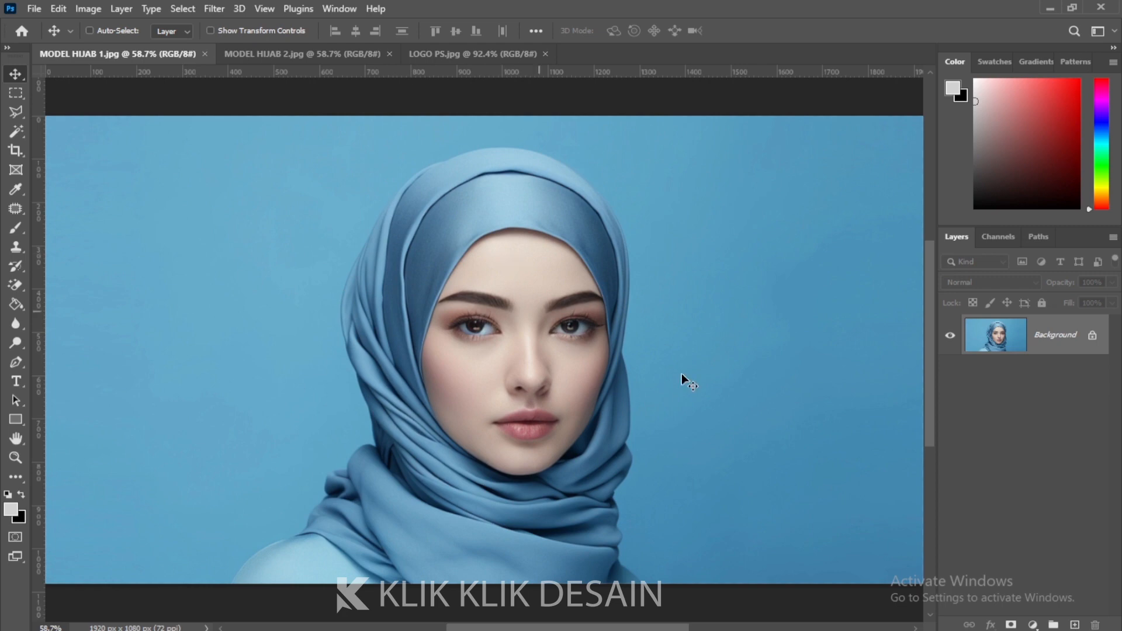
# Try unlocking and moving the Background layer, undo it, and decline converting it to a normal layer
pyautogui.click(1092, 336)
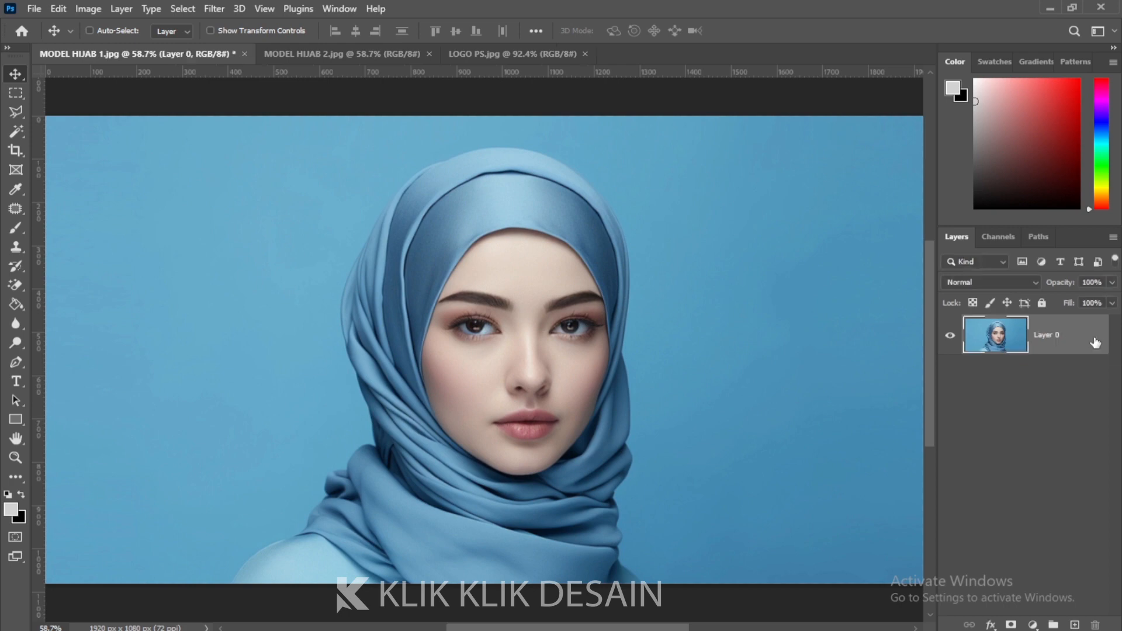
pyautogui.moveTo(541, 328); pyautogui.dragTo(457, 335)
pyautogui.press('ctrl')
pyautogui.hotkey('ctrl', 'z')
pyautogui.hotkey('ctrl', 'z')
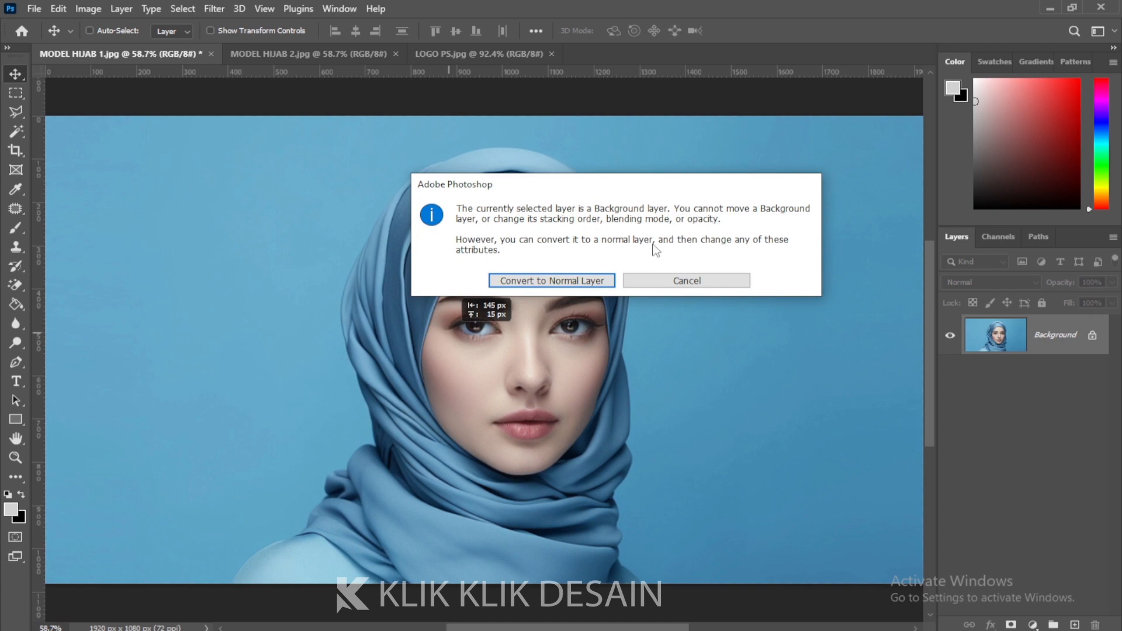
pyautogui.click(684, 281)
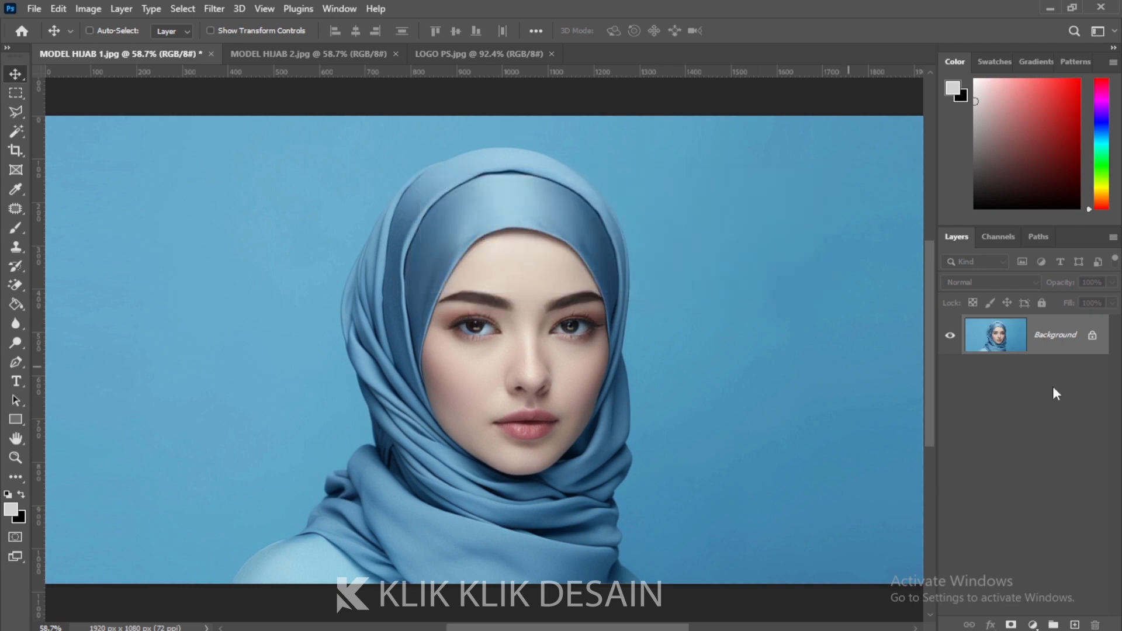
# Unlock the Background layer of MODEL HIJAB 1.jpg and undo a short test move of the photo
pyautogui.click(1092, 337)
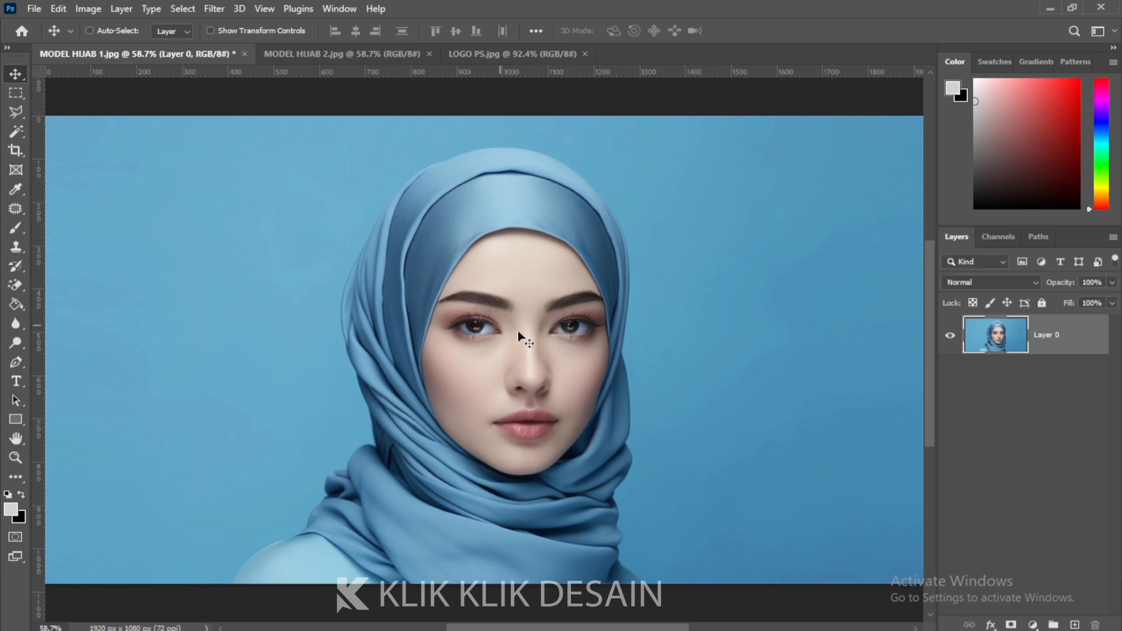
pyautogui.moveTo(518, 331); pyautogui.dragTo(486, 320)
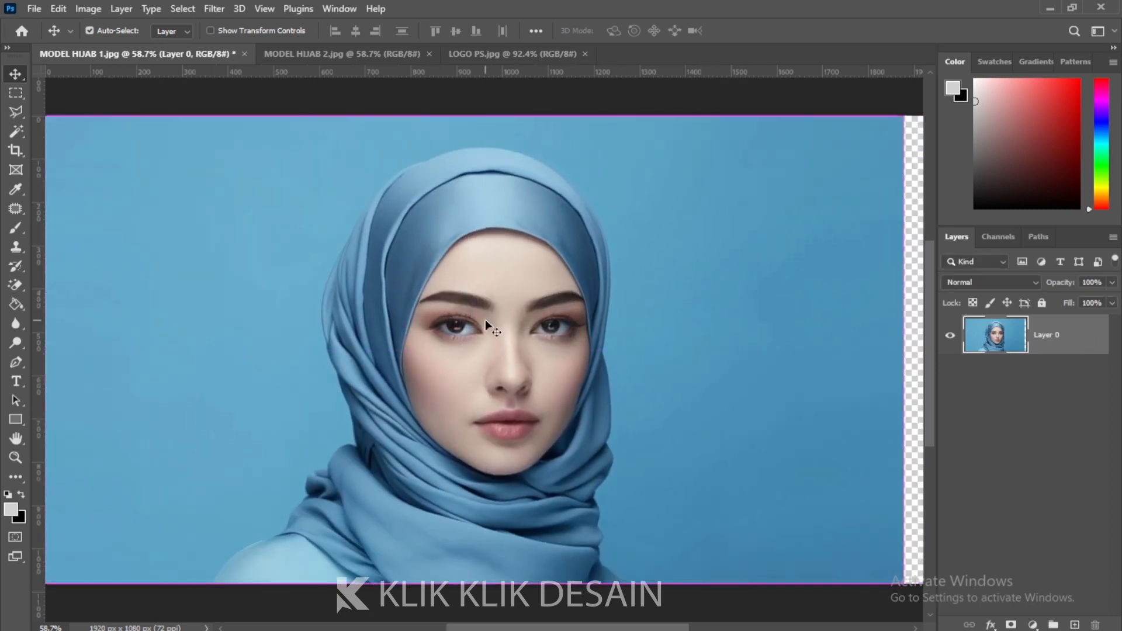
pyautogui.hotkey('ctrl', 'z')
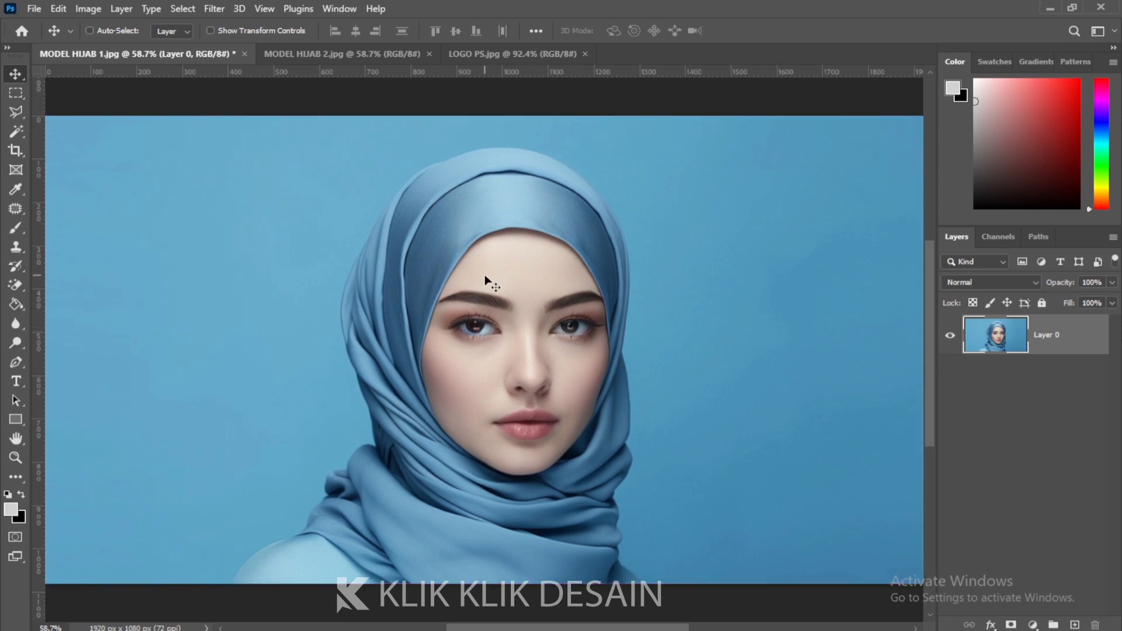
pyautogui.click(20, 110)
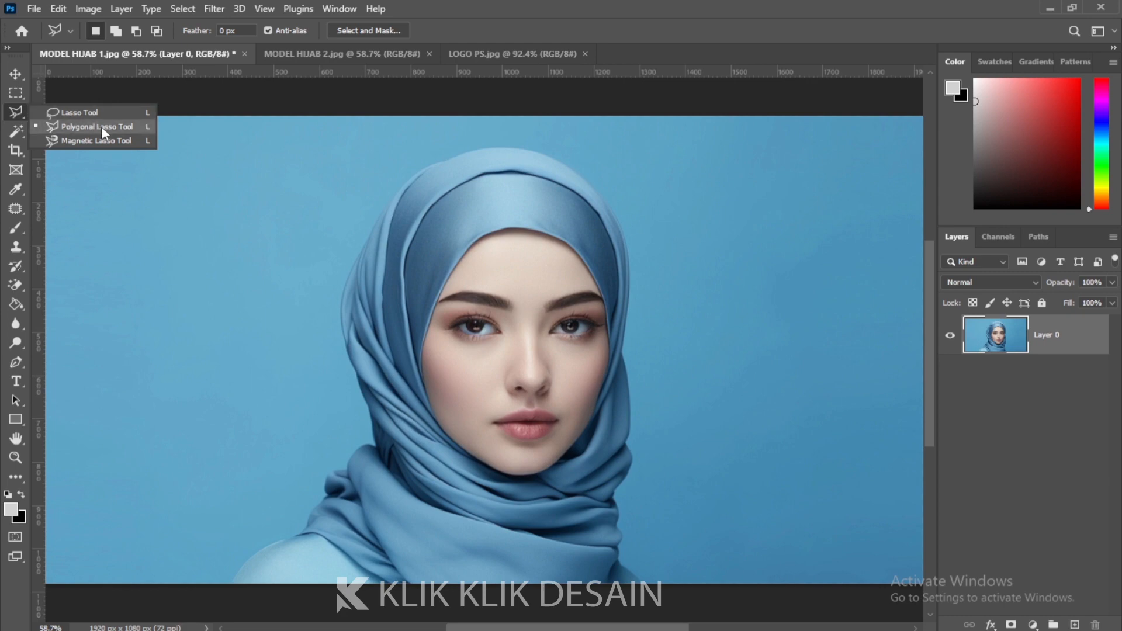
pyautogui.click(16, 131)
pyautogui.rightClick(16, 132)
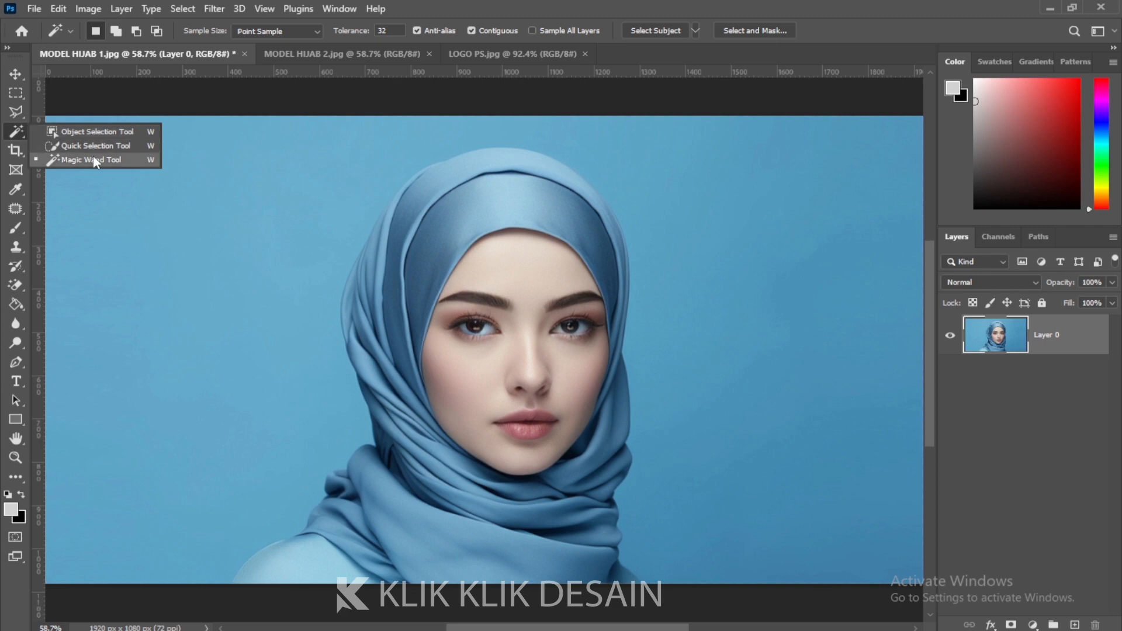
pyautogui.click(14, 93)
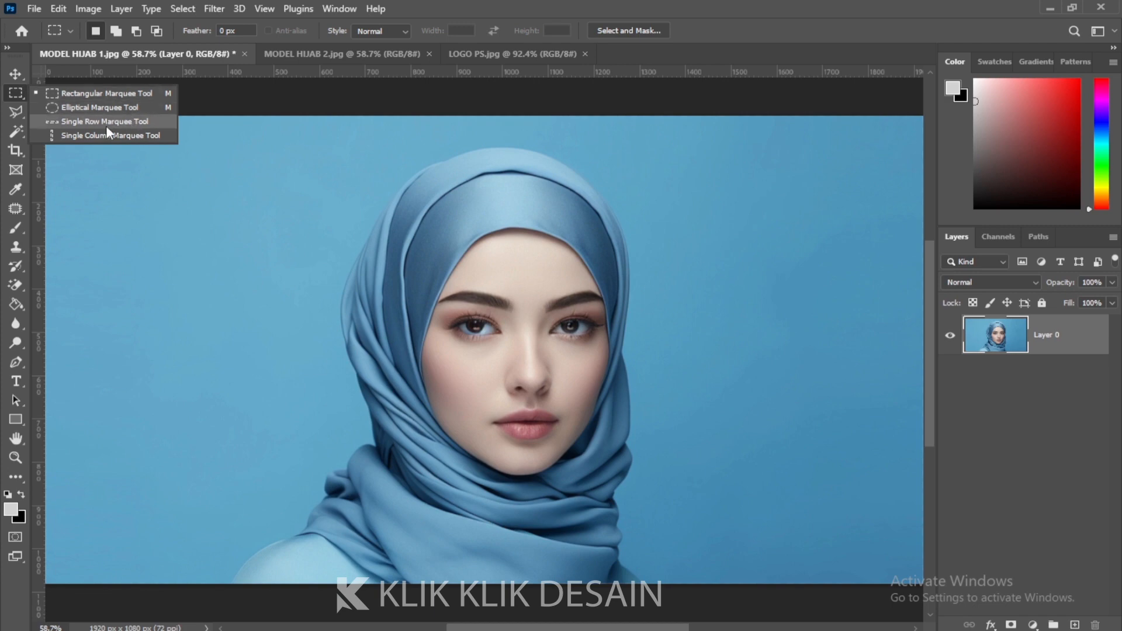
pyautogui.click(16, 363)
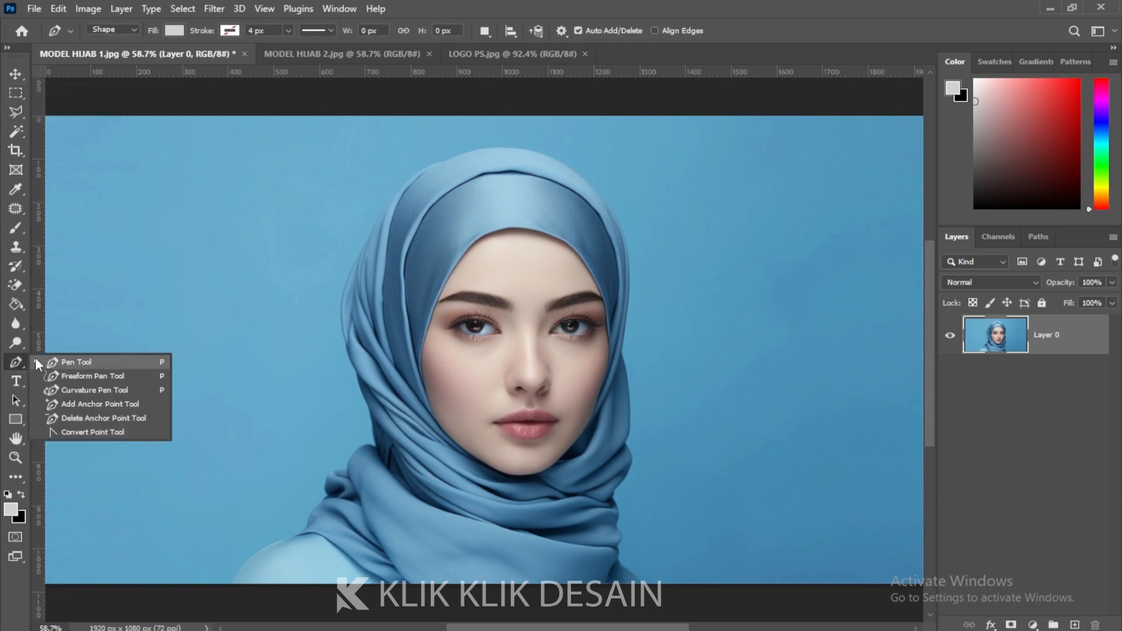
pyautogui.click(68, 362)
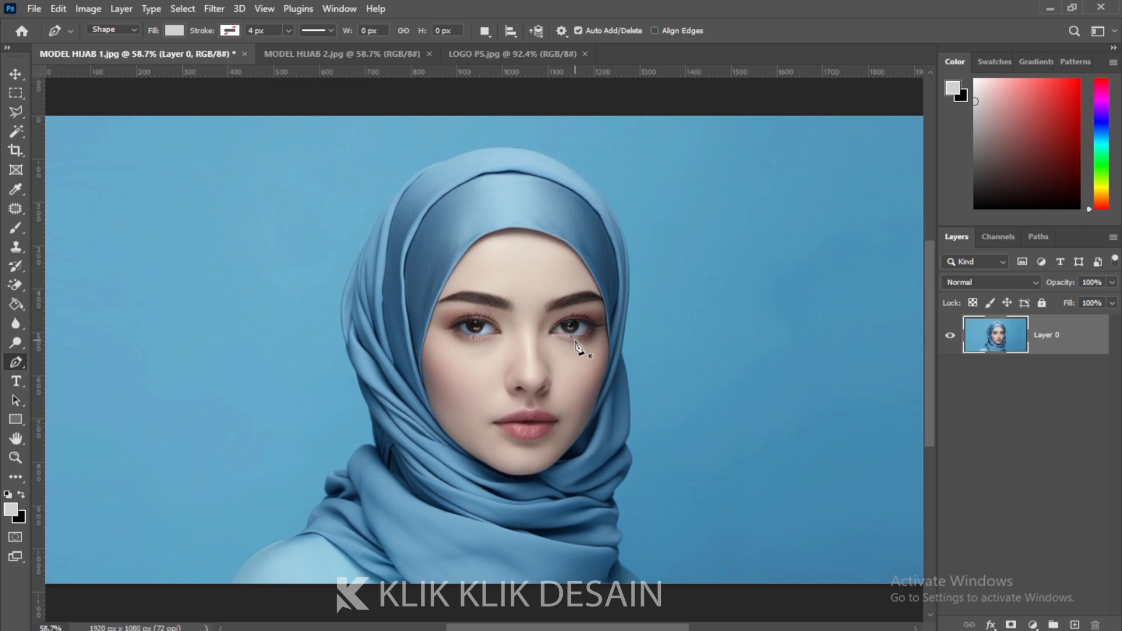
pyautogui.click(19, 115)
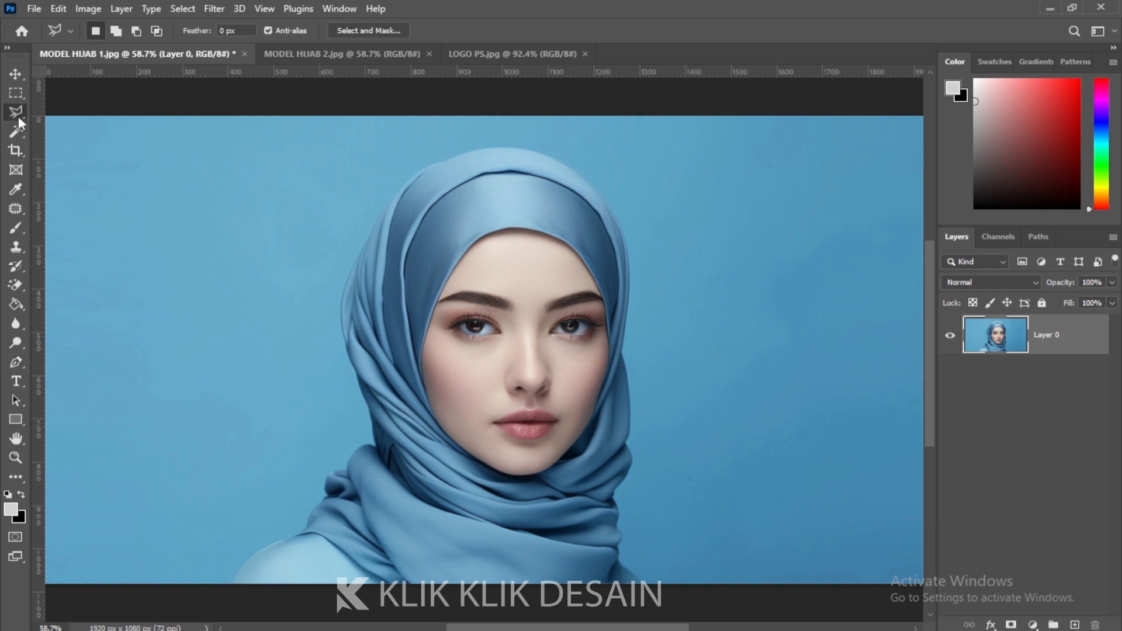
# Try selecting the blue backdrop with the Magic Wand tool at tolerance 32, and clear the selection
pyautogui.click(20, 134)
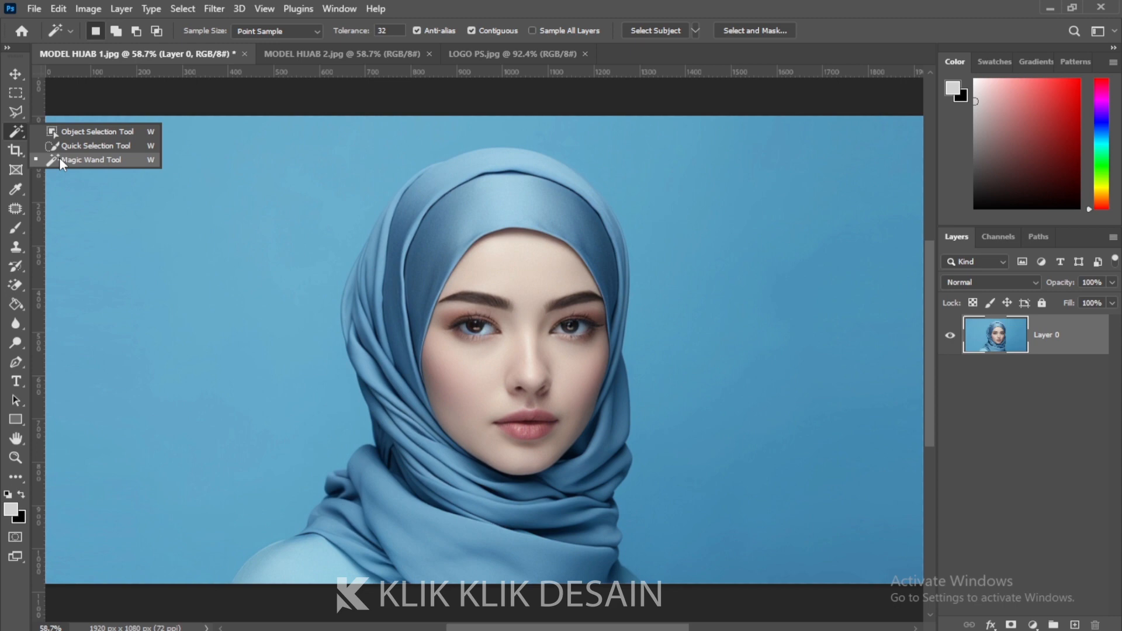
pyautogui.click(59, 157)
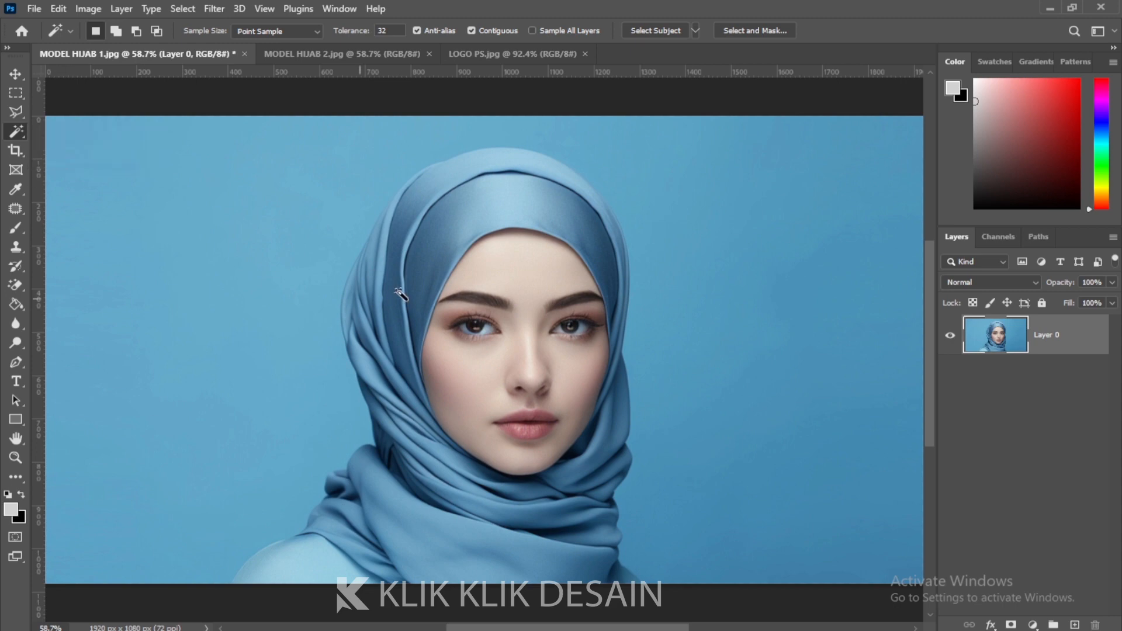
pyautogui.click(275, 264)
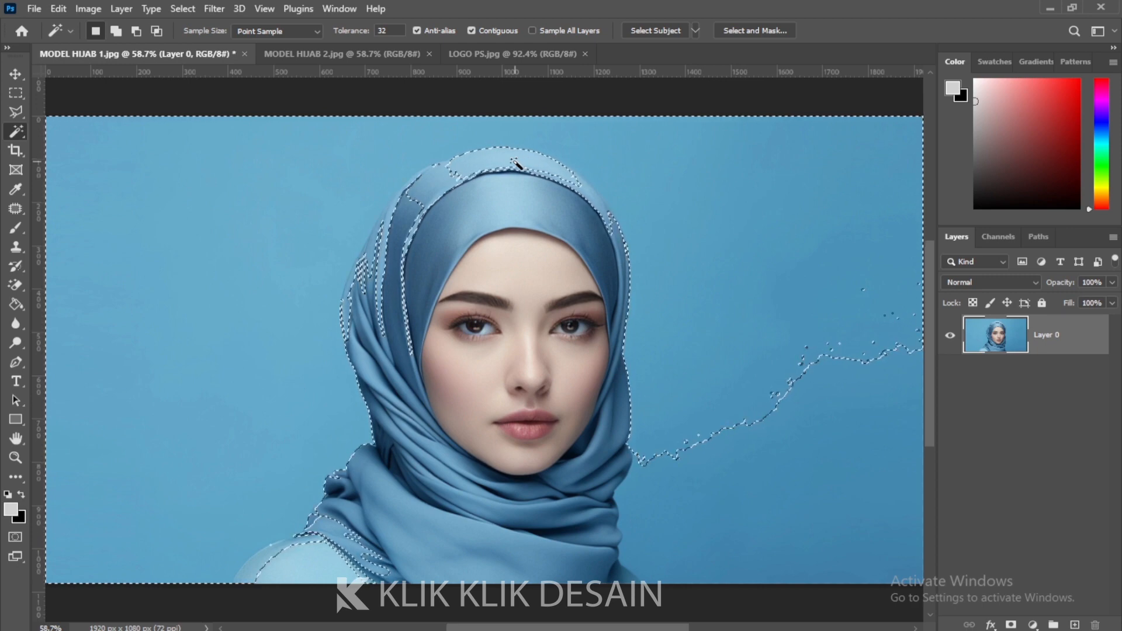
pyautogui.hotkey('ctrl', 'd')
# Select the blue backdrop and parts of the hijab and forehead with the Quick Selection tool and a size 30 brush
pyautogui.rightClick(19, 133)
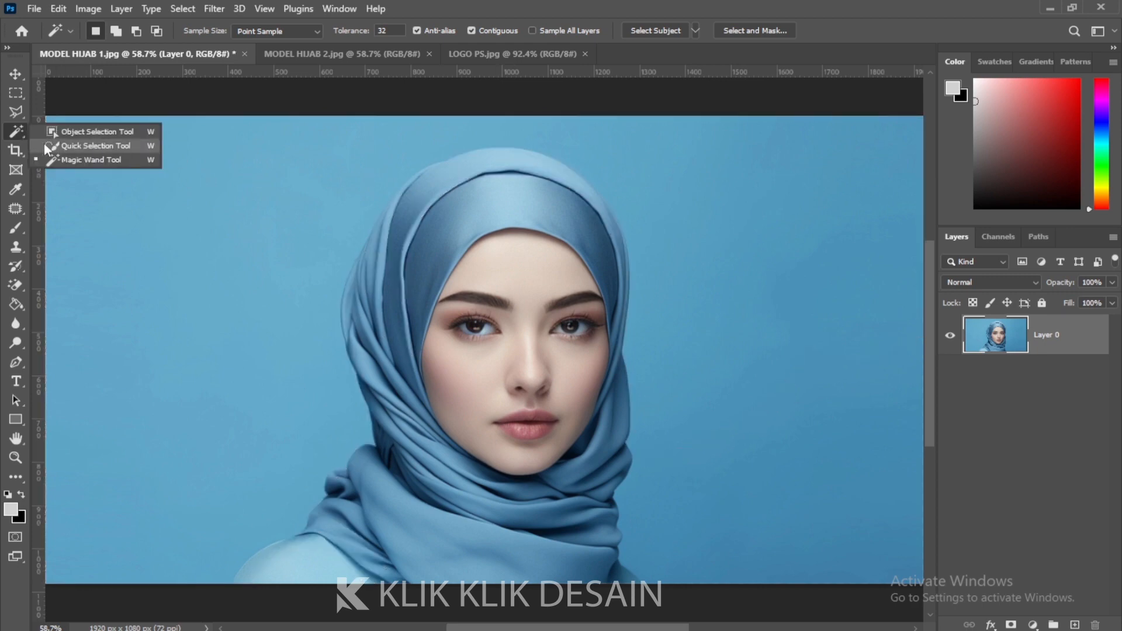
pyautogui.click(69, 160)
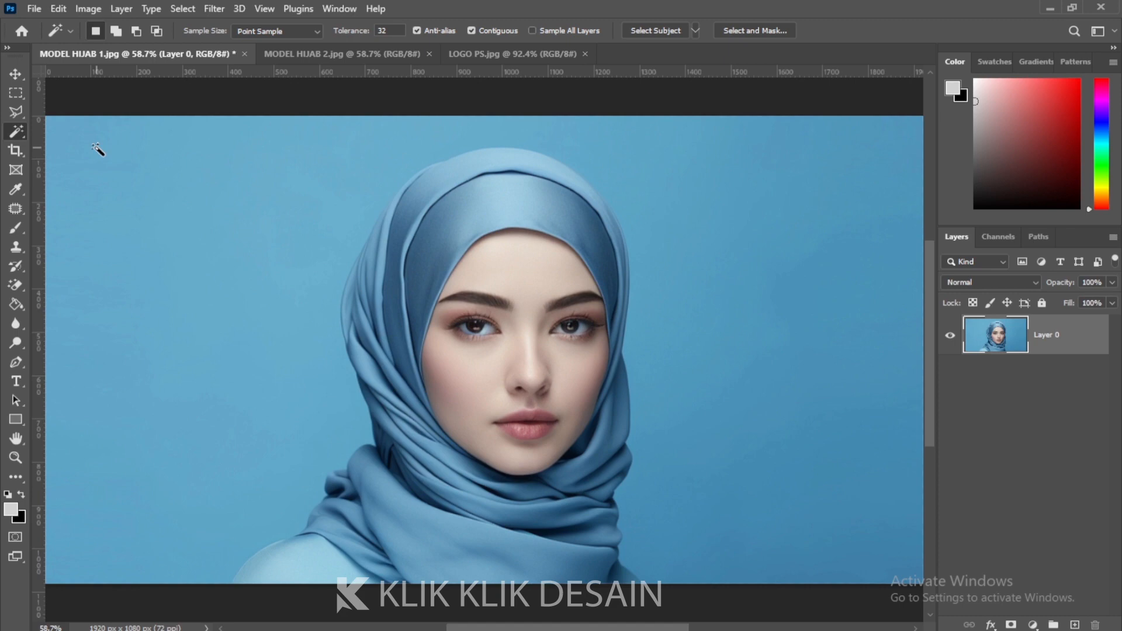
pyautogui.rightClick(21, 132)
pyautogui.click(61, 146)
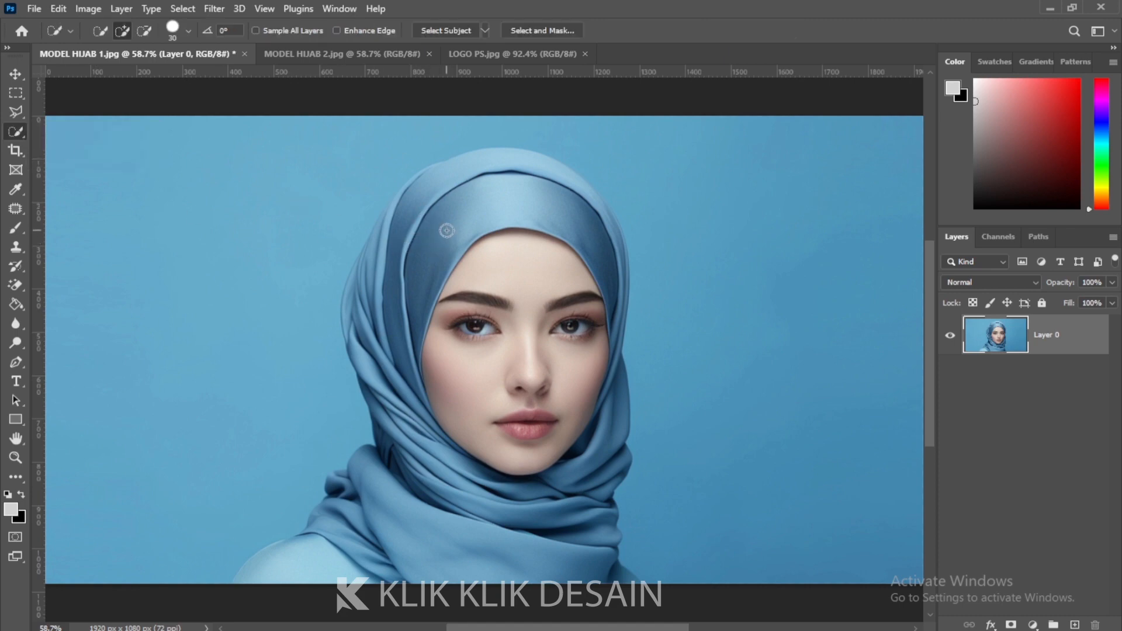
pyautogui.moveTo(210, 271)
pyautogui.mouseDown()
pyautogui.moveTo(173, 204)
pyautogui.moveTo(168, 171)
pyautogui.moveTo(314, 137)
pyautogui.moveTo(534, 129)
pyautogui.moveTo(651, 153)
pyautogui.moveTo(737, 208)
pyautogui.moveTo(757, 315)
pyautogui.moveTo(531, 196)
pyautogui.mouseUp()
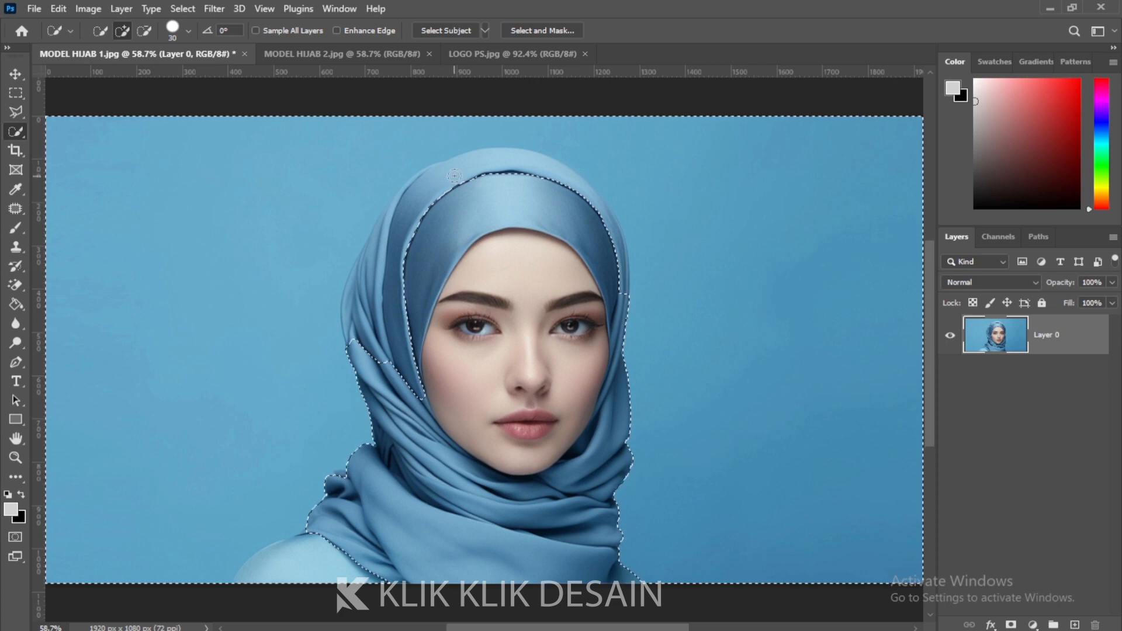
pyautogui.press('alt')
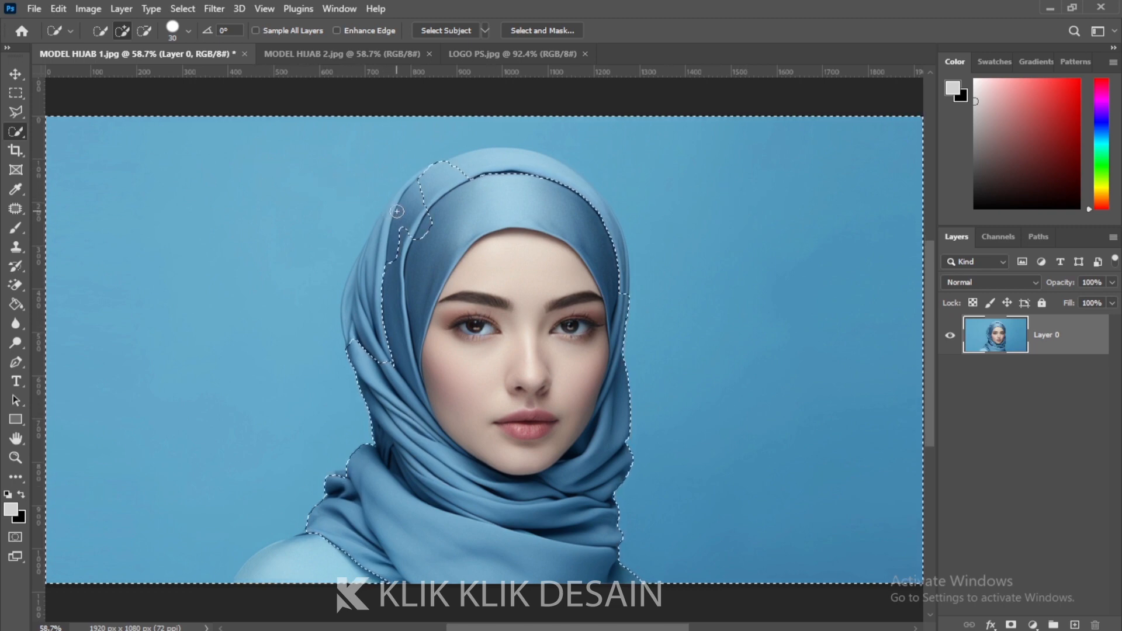
pyautogui.moveTo(422, 239)
pyautogui.mouseDown()
pyautogui.moveTo(429, 286)
pyautogui.moveTo(464, 308)
pyautogui.moveTo(510, 292)
pyautogui.mouseUp()
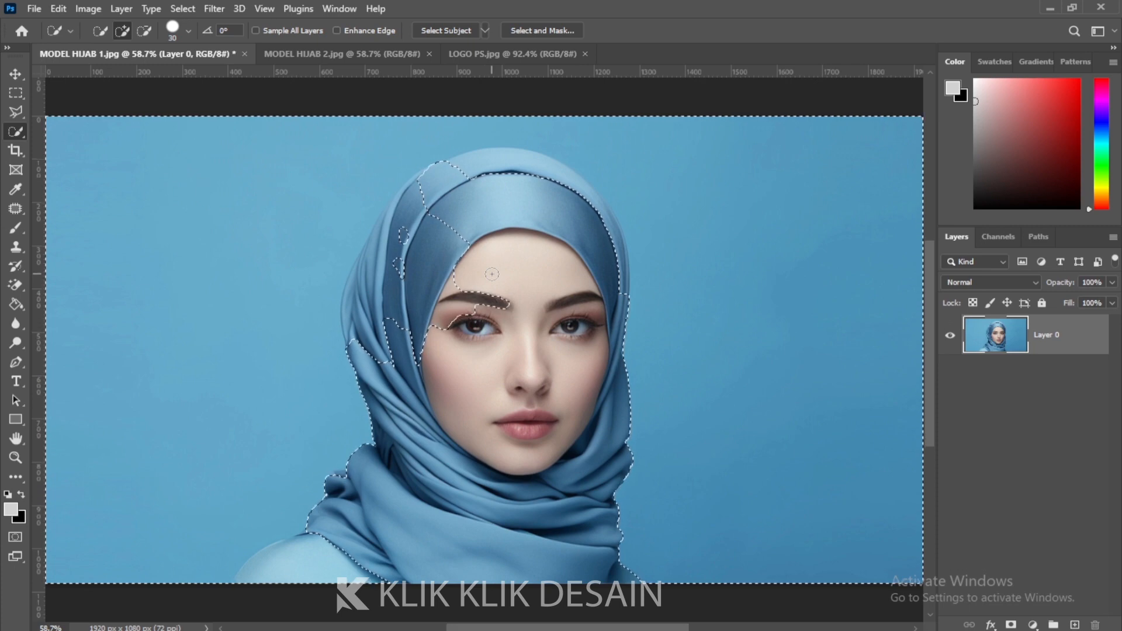
# Subtract the eyebrow and eye area from the quick selection, and deselect everything
pyautogui.press('alt')
pyautogui.press('alt')
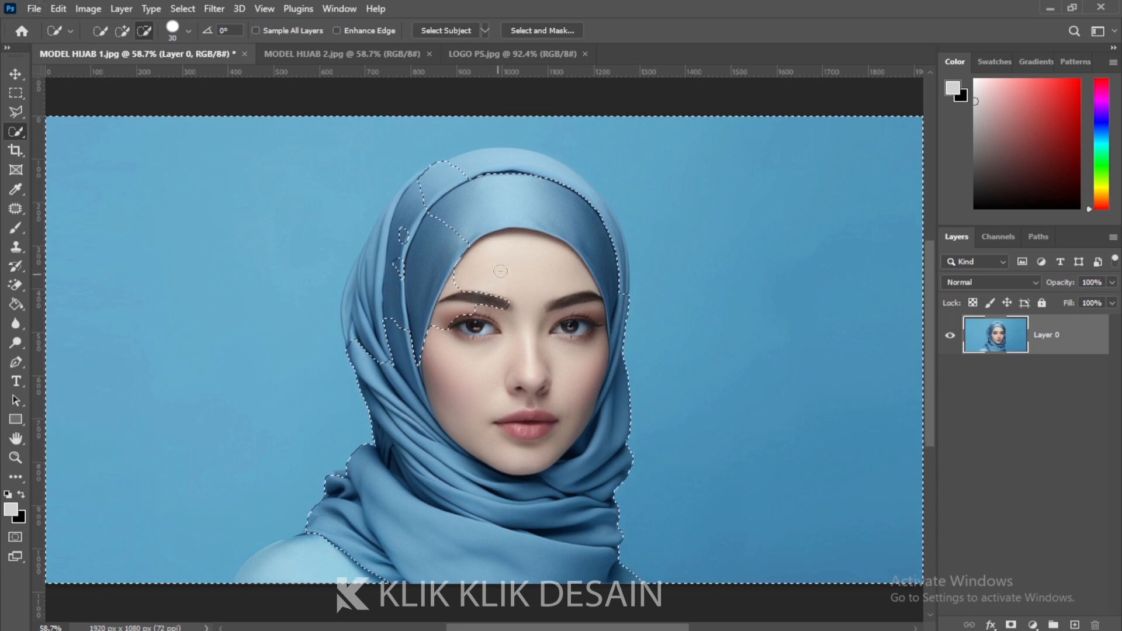
pyautogui.keyDown('alt'); pyautogui.click(497, 305); pyautogui.keyUp('alt')
pyautogui.moveTo(497, 305)
pyautogui.mouseDown()
pyautogui.moveTo(460, 278)
pyautogui.moveTo(439, 347)
pyautogui.moveTo(473, 296)
pyautogui.moveTo(454, 288)
pyautogui.moveTo(463, 310)
pyautogui.mouseUp()
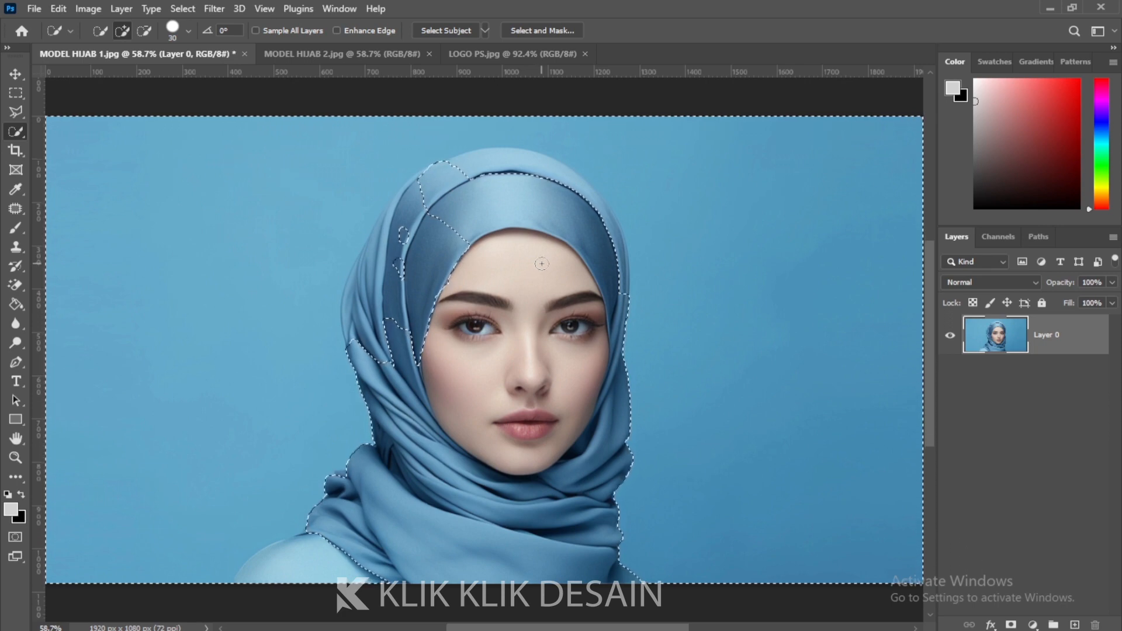
pyautogui.hotkey('ctrl', 'd')
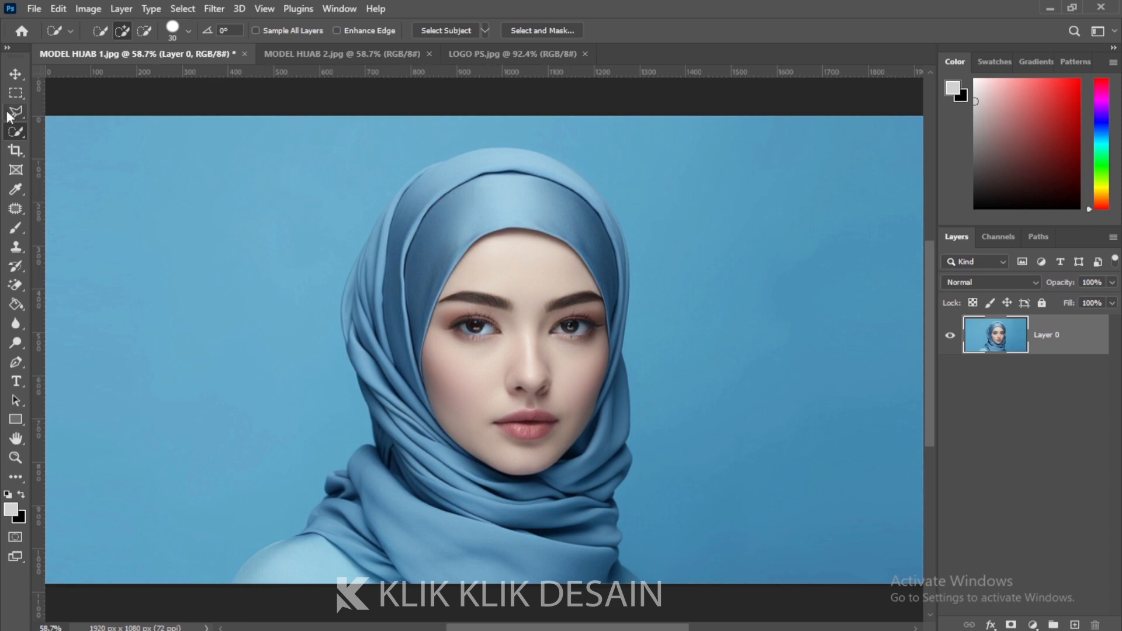
# Try tracing the scarf edge near the right shoulder with the Pen tool in Shape mode, and undo the points
pyautogui.moveTo(16, 112); pyautogui.dragTo(60, 128)
pyautogui.moveTo(15, 362); pyautogui.dragTo(62, 362)
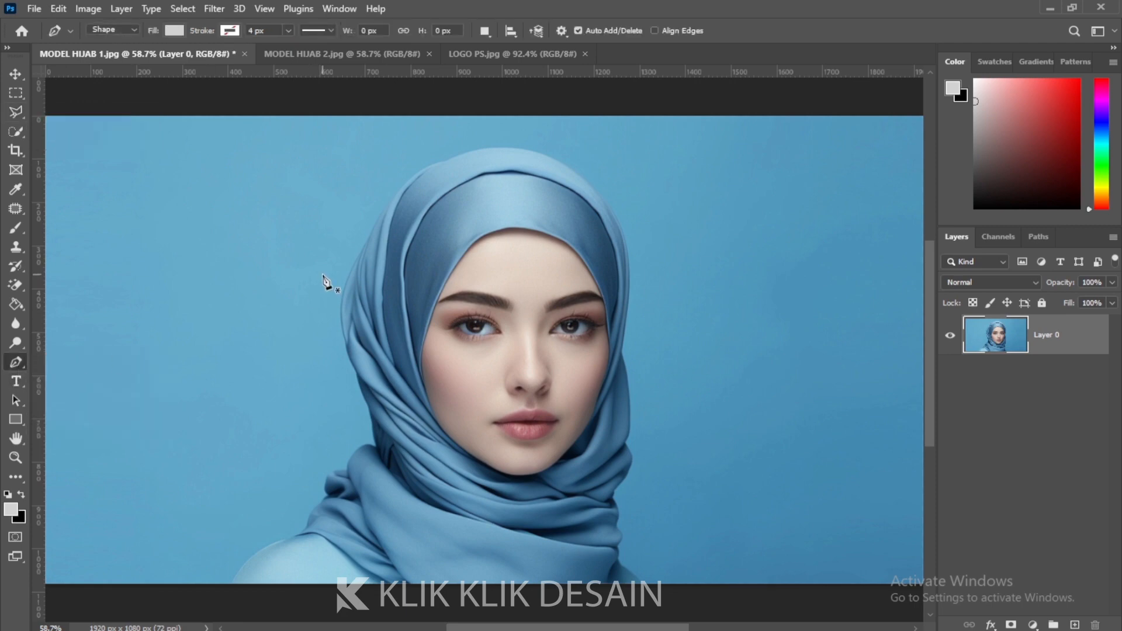
pyautogui.click(642, 583)
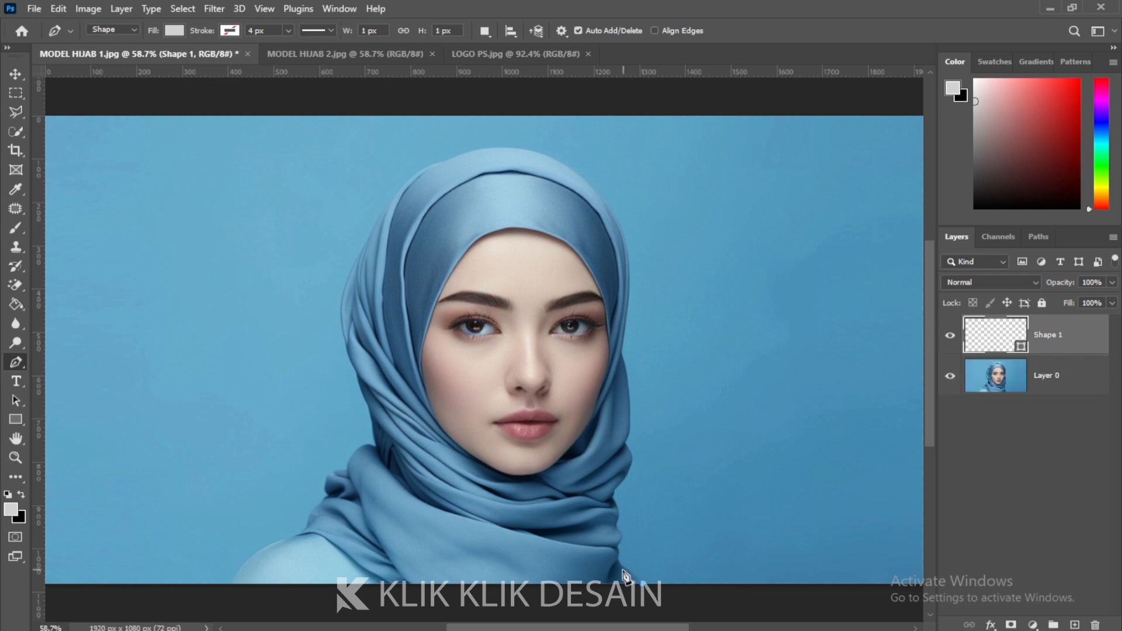
pyautogui.moveTo(618, 565); pyautogui.dragTo(619, 551)
pyautogui.click(625, 534)
pyautogui.click(654, 529)
pyautogui.click(713, 511)
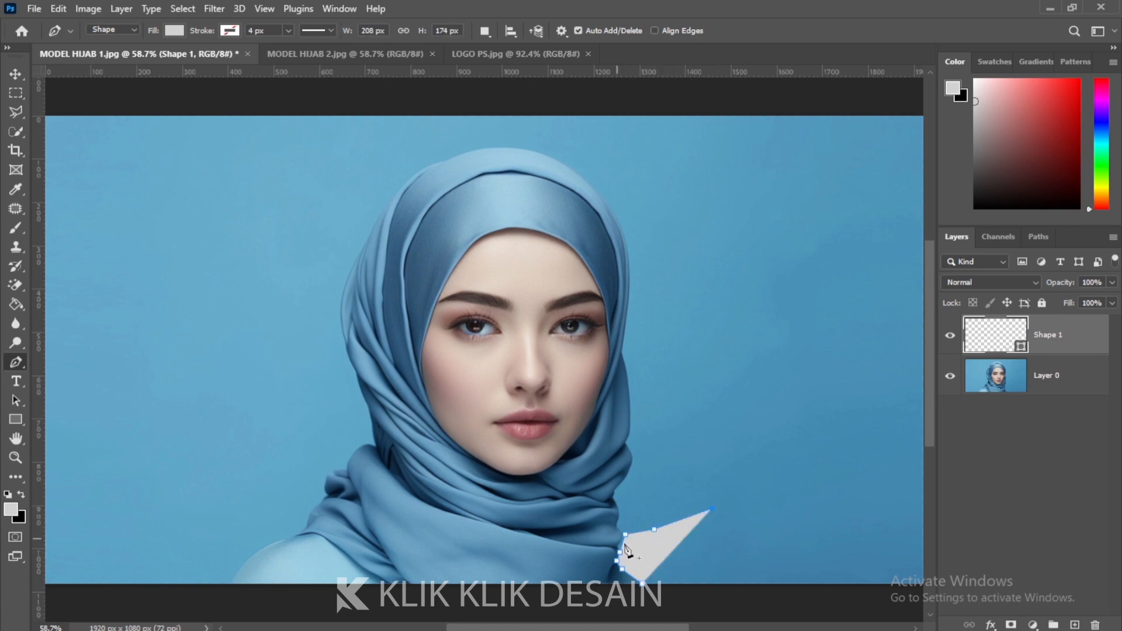
pyautogui.hotkey('ctrl', 'z')
pyautogui.hotkey('ctrl', 'z')
pyautogui.hotkey('ctrl', 'z')
pyautogui.hotkey('ctrl', 'z')
pyautogui.hotkey('ctrl', 'z')
pyautogui.hotkey('ctrl', 'z')
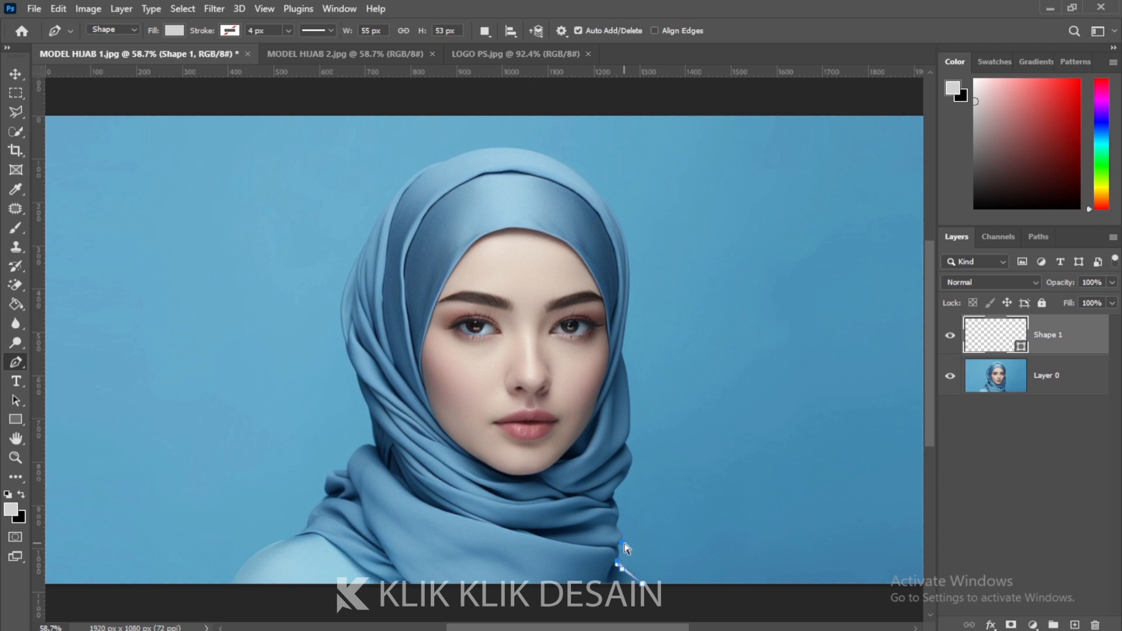
# Set the Pen tool to Path mode and trace the hijab's right edge in the photo from the shoulder up to cheek level
pyautogui.click(134, 30)
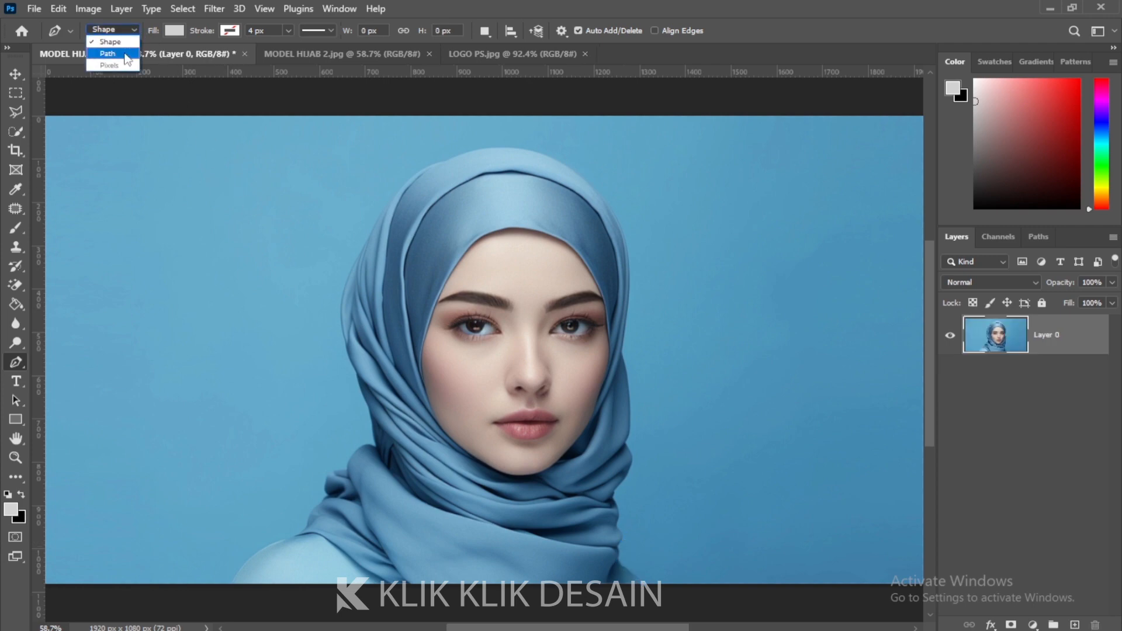
pyautogui.click(124, 55)
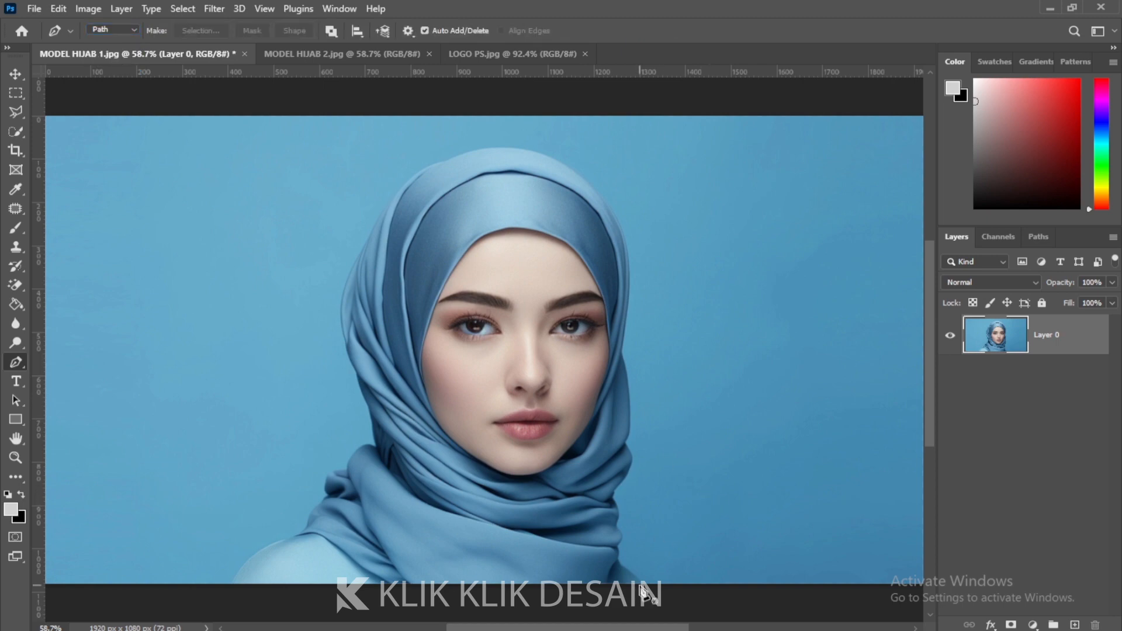
pyautogui.click(621, 567)
pyautogui.click(617, 550)
pyautogui.click(617, 534)
pyautogui.click(614, 512)
pyautogui.click(612, 494)
pyautogui.click(627, 479)
pyautogui.click(633, 456)
pyautogui.click(626, 432)
pyautogui.click(630, 405)
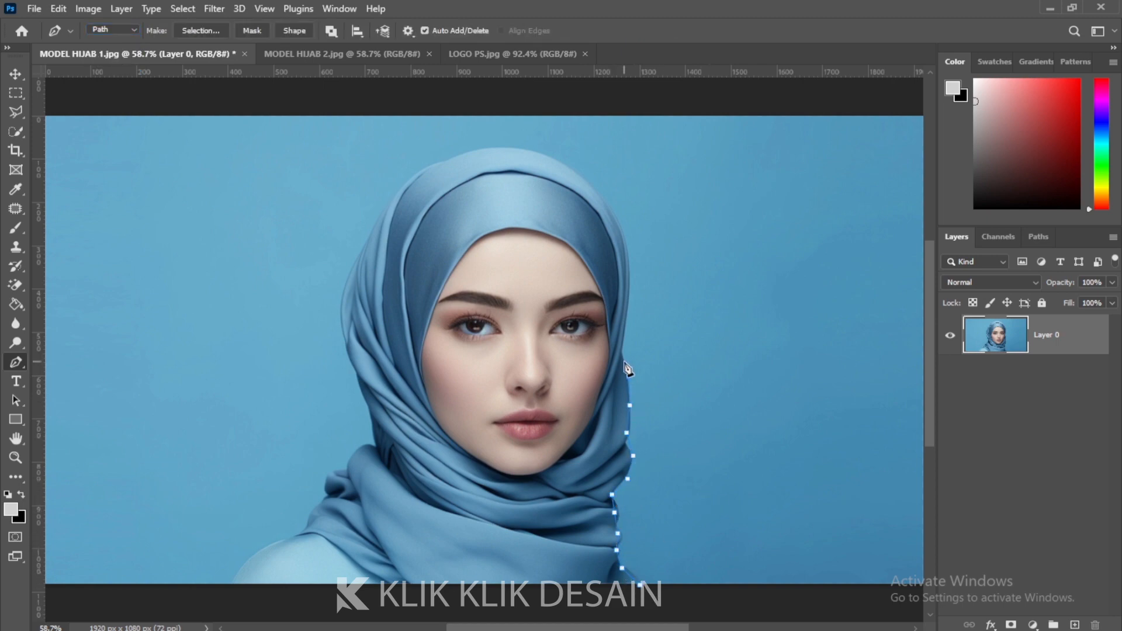
pyautogui.click(628, 377)
pyautogui.click(624, 361)
pyautogui.click(620, 352)
# Continue the path around the upper right of the hijab, over the crown and down its left edge to eye level
pyautogui.click(629, 293)
pyautogui.click(623, 239)
pyautogui.click(614, 214)
pyautogui.click(591, 190)
pyautogui.click(562, 168)
pyautogui.click(535, 157)
pyautogui.click(506, 154)
pyautogui.click(465, 159)
pyautogui.click(417, 175)
pyautogui.click(391, 204)
pyautogui.click(360, 268)
pyautogui.click(355, 310)
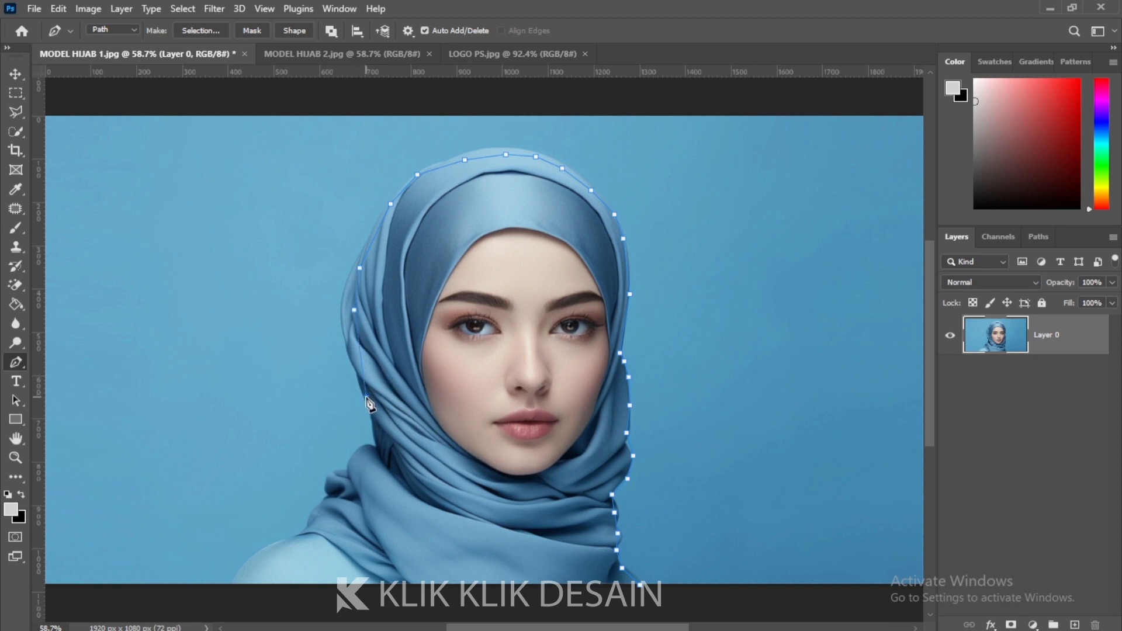
# Continue the path down the hijab's left side and along the left shoulder, and close it at the starting point
pyautogui.moveTo(367, 397); pyautogui.dragTo(399, 460)
pyautogui.click(361, 457)
pyautogui.click(332, 477)
pyautogui.click(310, 512)
pyautogui.click(296, 538)
pyautogui.click(254, 552)
pyautogui.click(234, 576)
pyautogui.click(230, 592)
pyautogui.click(639, 584)
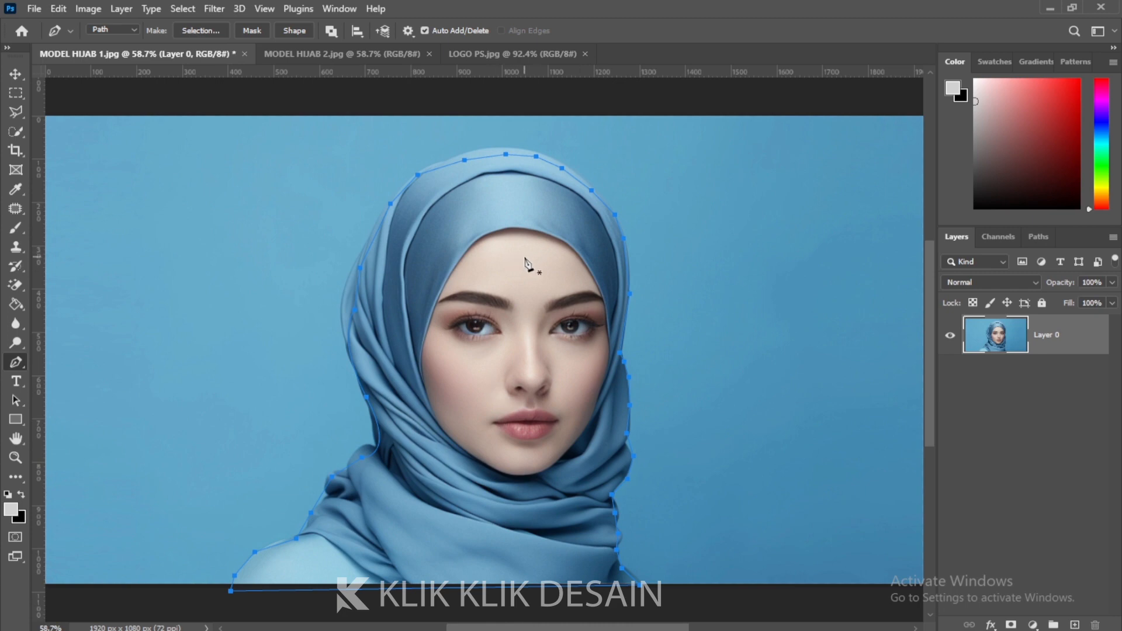
# Convert the closed path around the model into a selection, and deselect it
pyautogui.rightClick(505, 160)
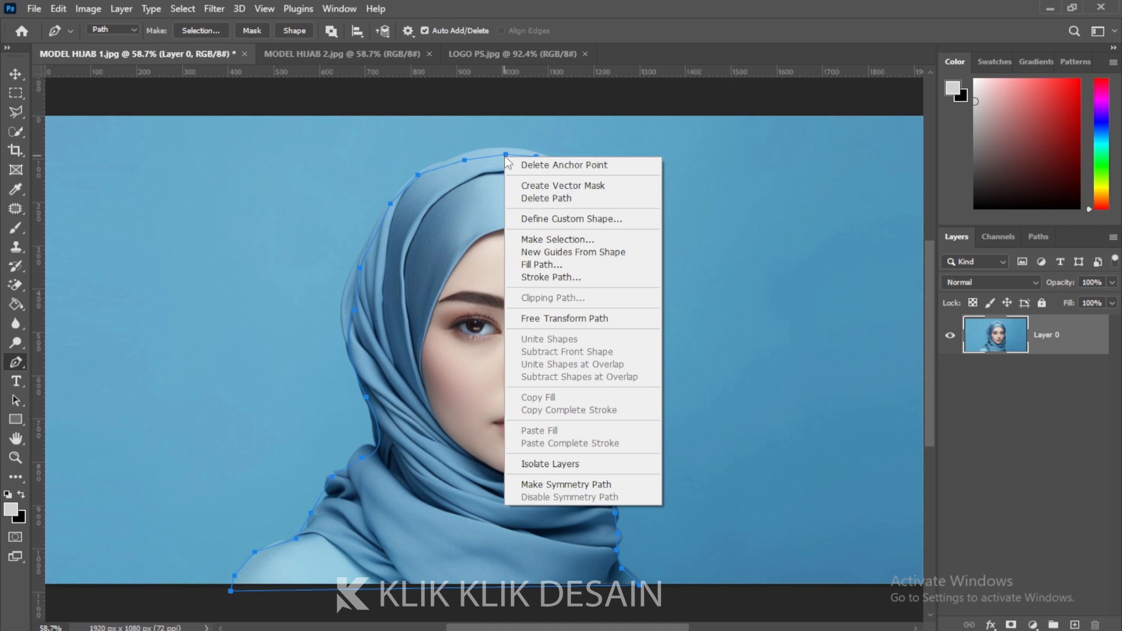
pyautogui.click(561, 238)
pyautogui.click(636, 165)
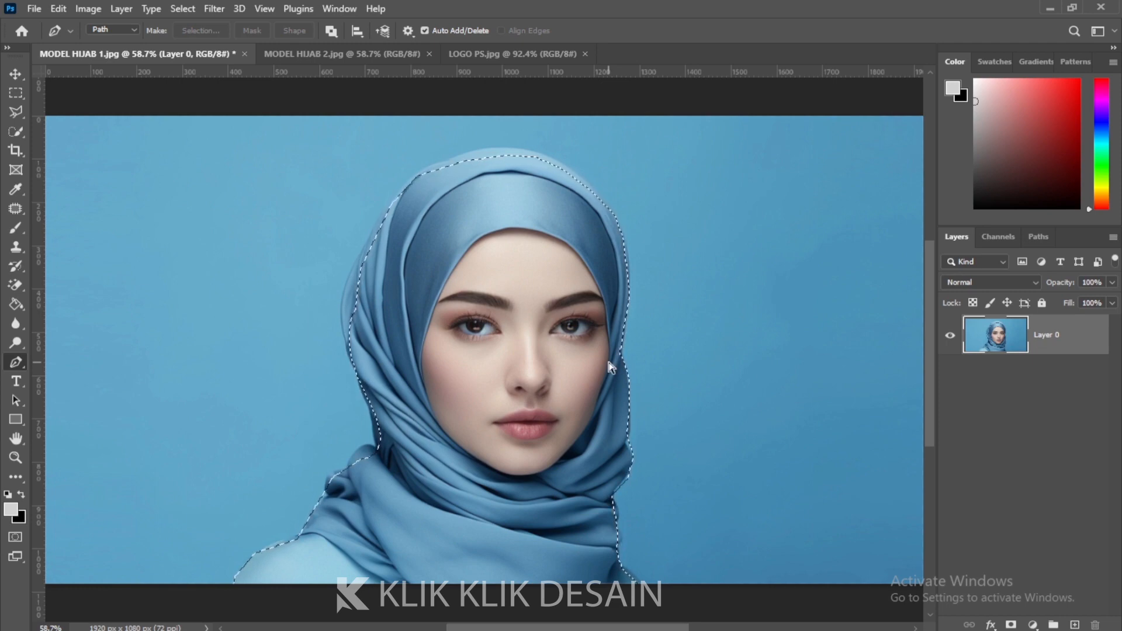
pyautogui.hotkey('ctrl', 'd')
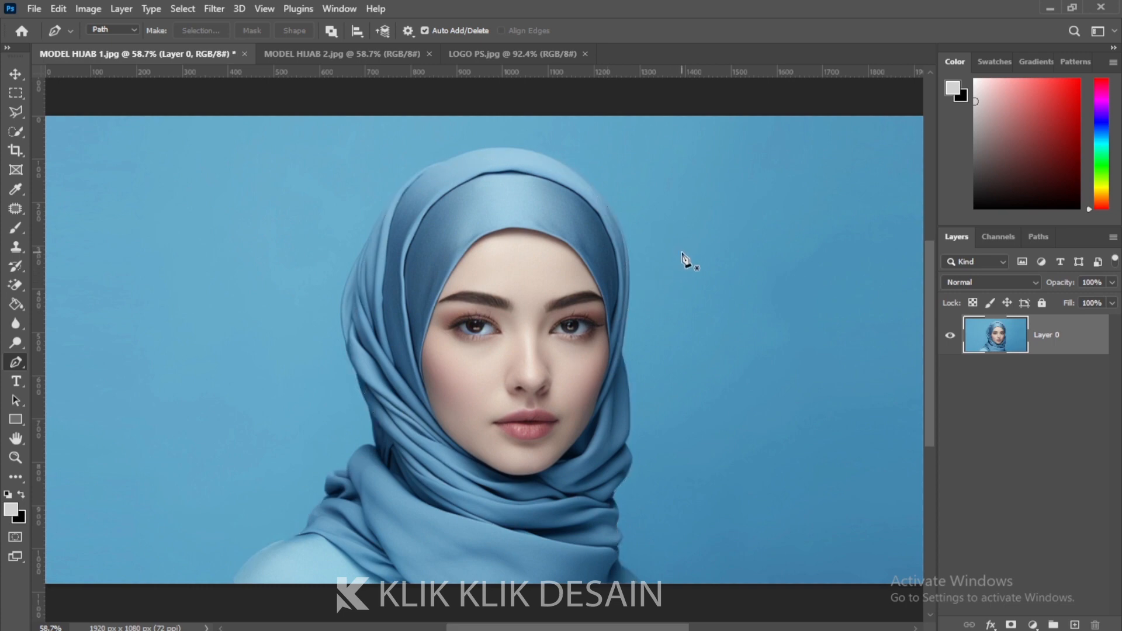
pyautogui.rightClick(14, 362)
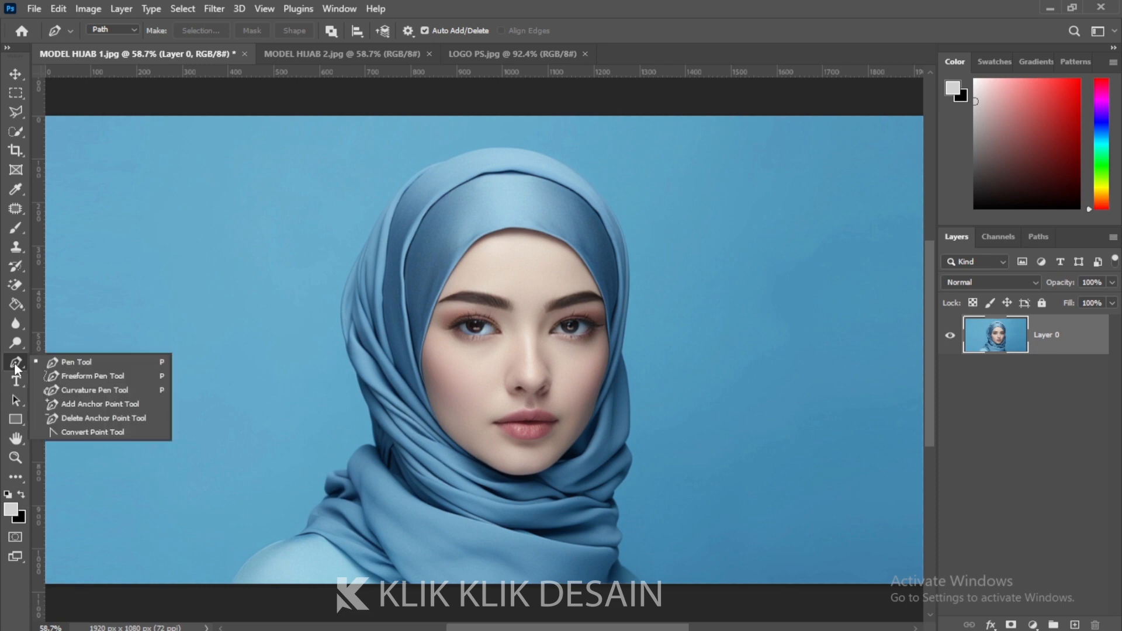
pyautogui.click(75, 363)
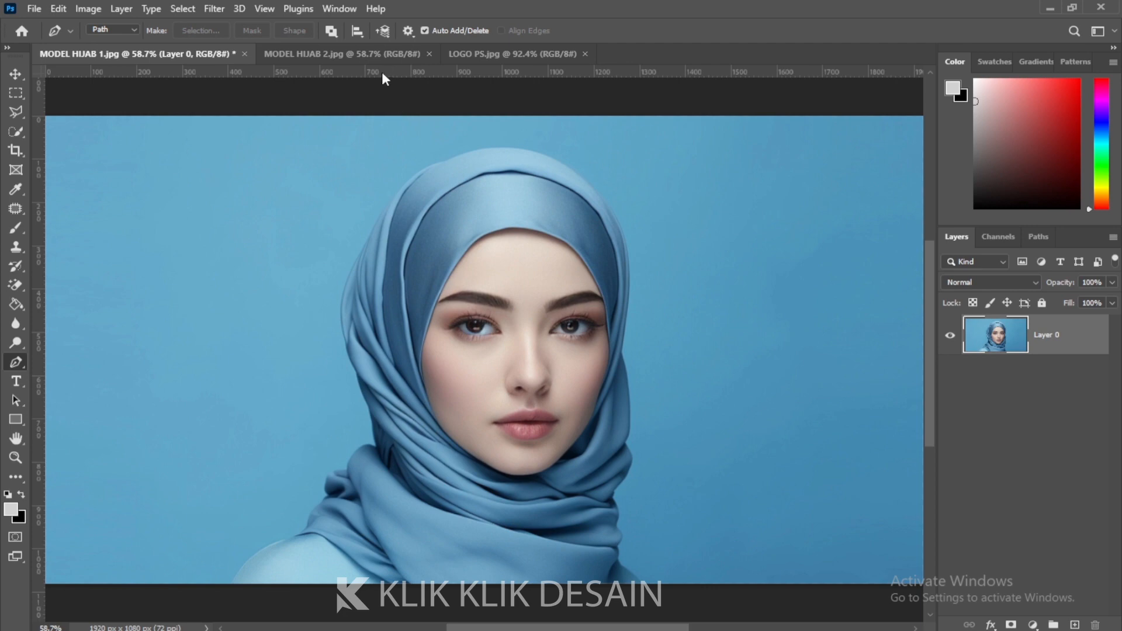
# Select the hijab model with the Select Subject quick action in Layer 0's properties, and close the properties
pyautogui.click(346, 13)
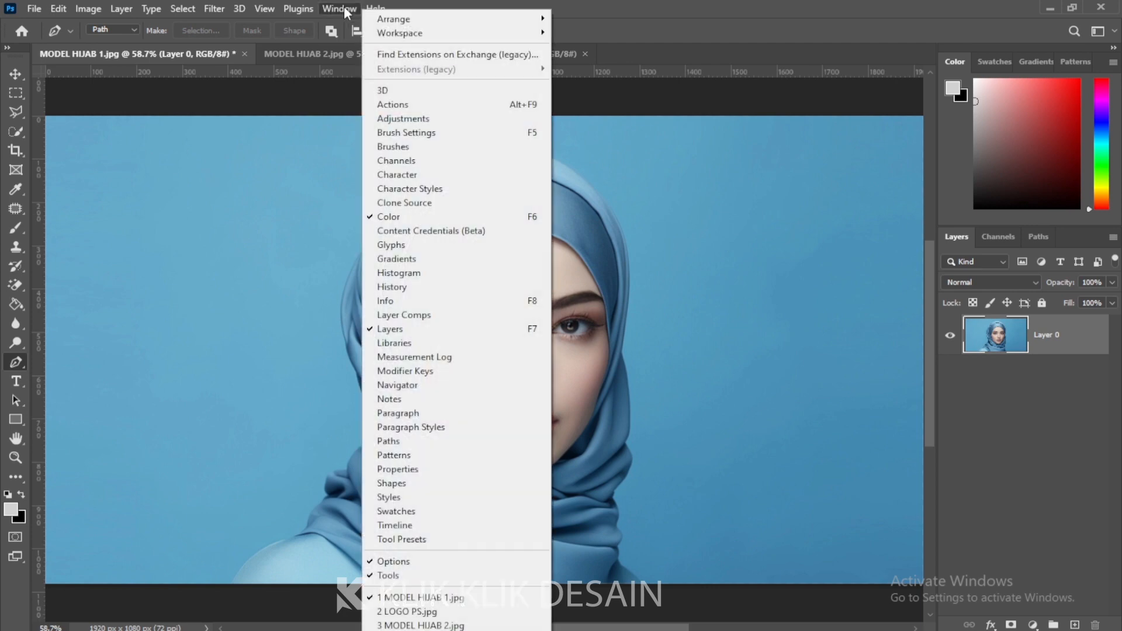
pyautogui.click(448, 469)
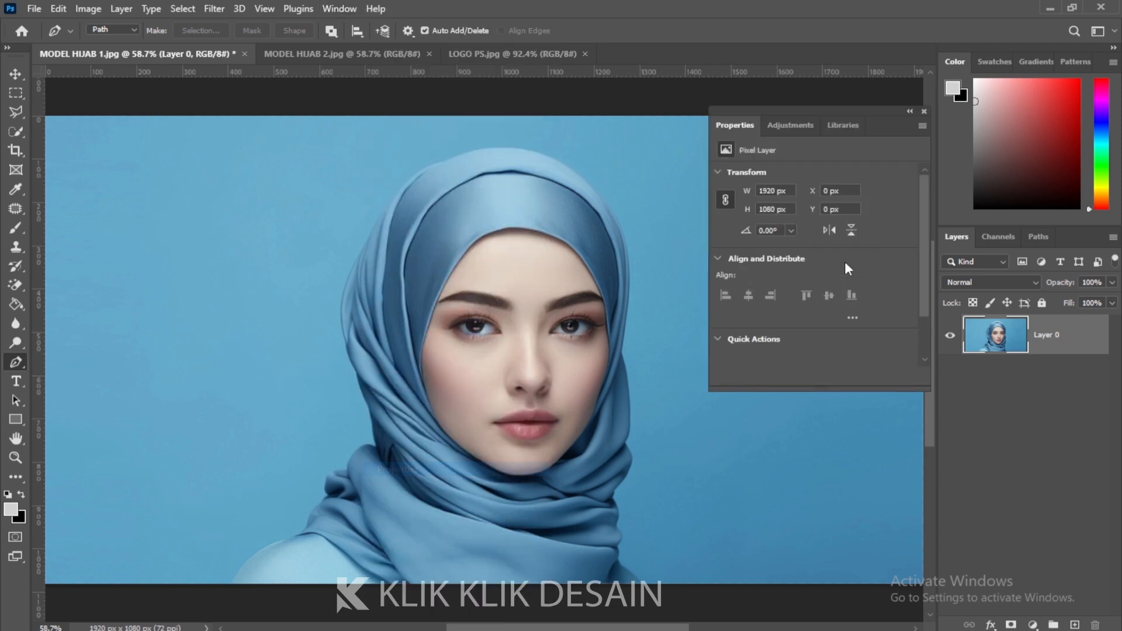
pyautogui.scroll(-1, 824, 292)
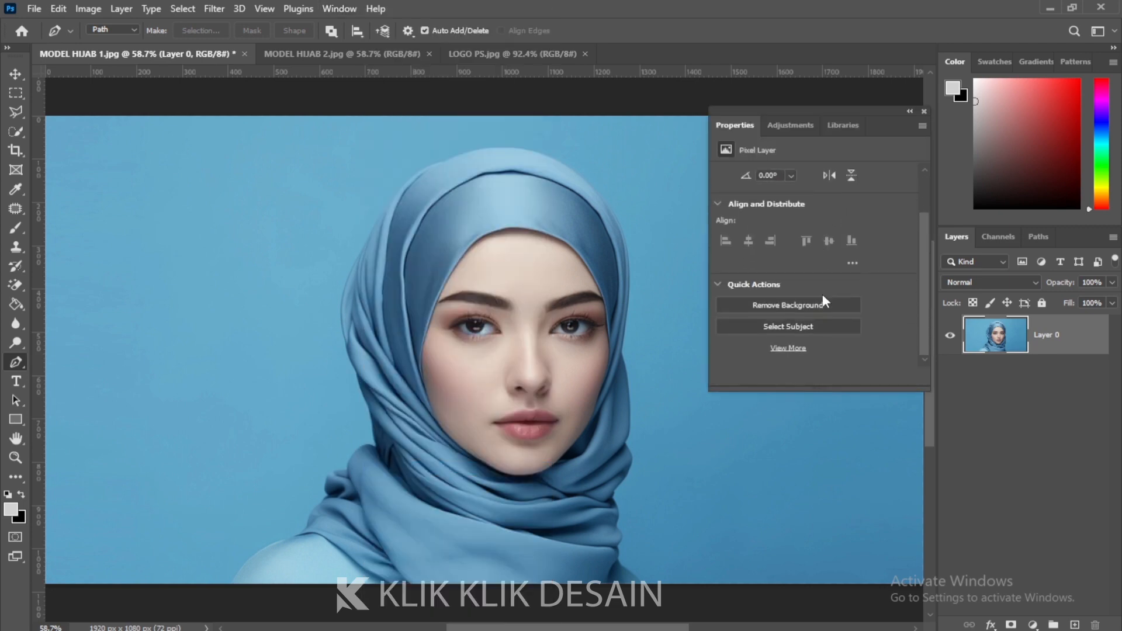
pyautogui.click(804, 327)
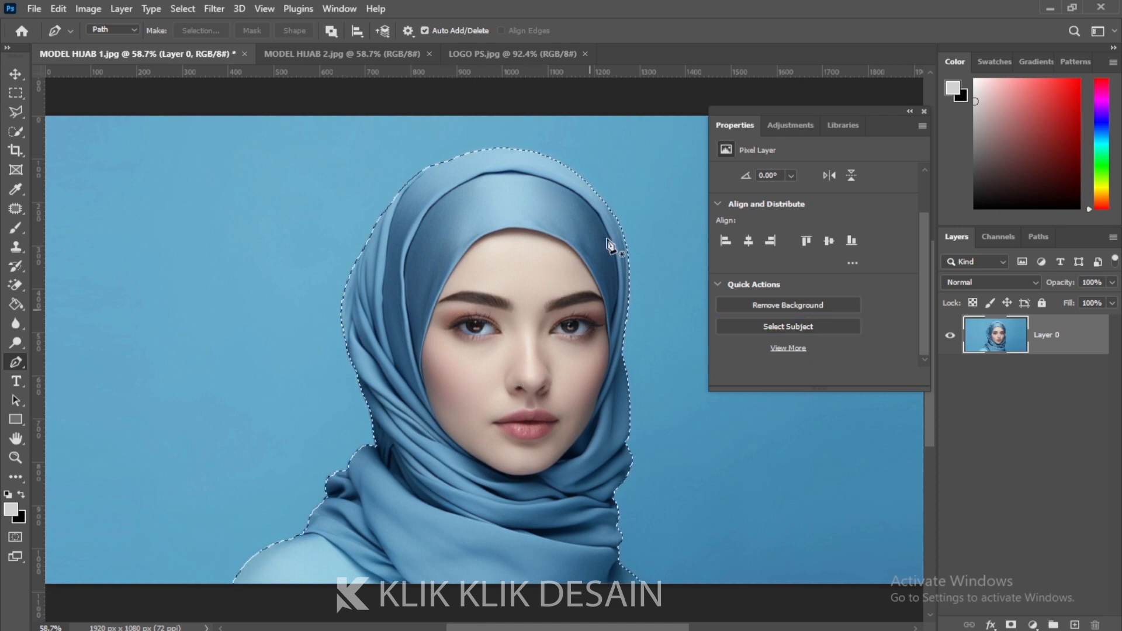
pyautogui.click(923, 111)
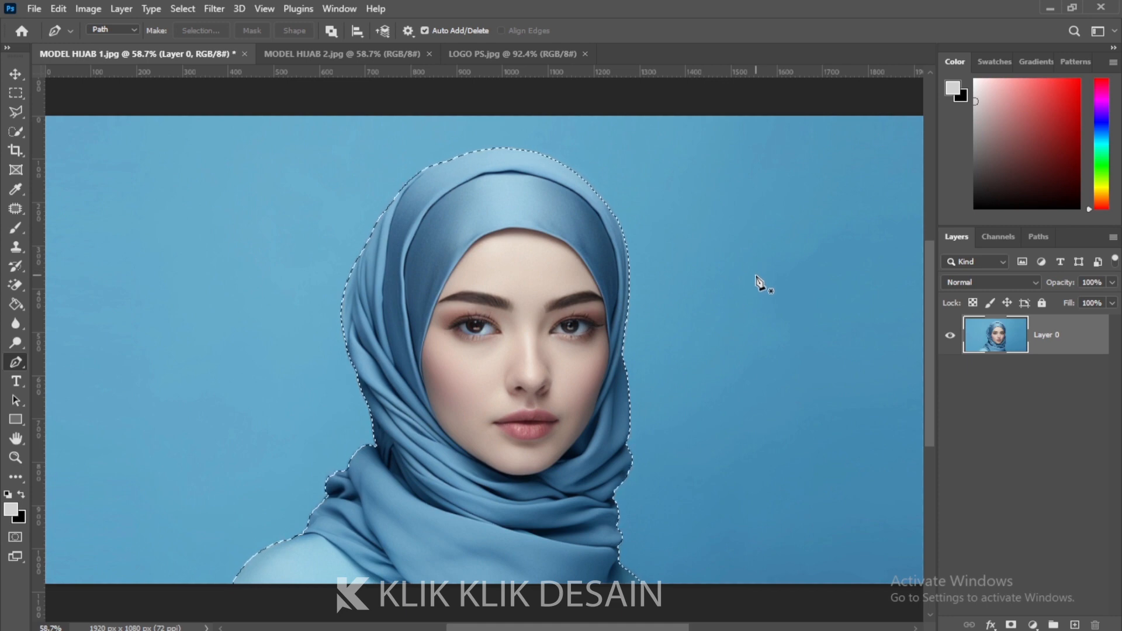
# Copy the selected model to a new layer, toggle the original photo's visibility to check the cutout, and undo the copy
pyautogui.hotkey('ctrl', 'j')
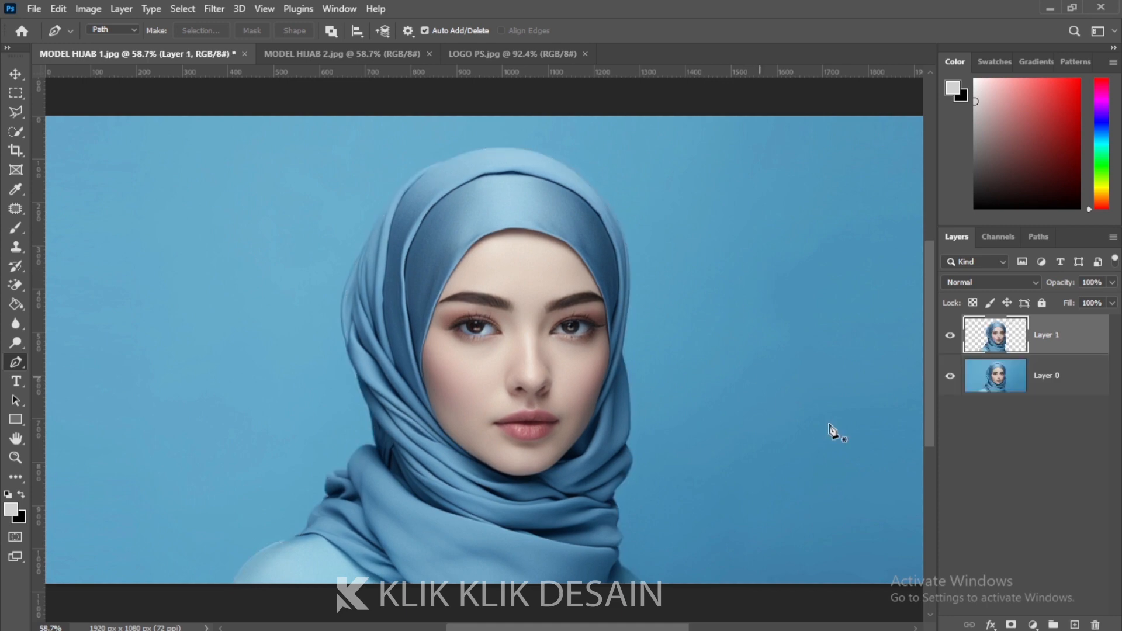
pyautogui.click(950, 375)
pyautogui.click(950, 375)
pyautogui.click(948, 377)
pyautogui.click(948, 376)
pyautogui.hotkey('ctrl', 'z')
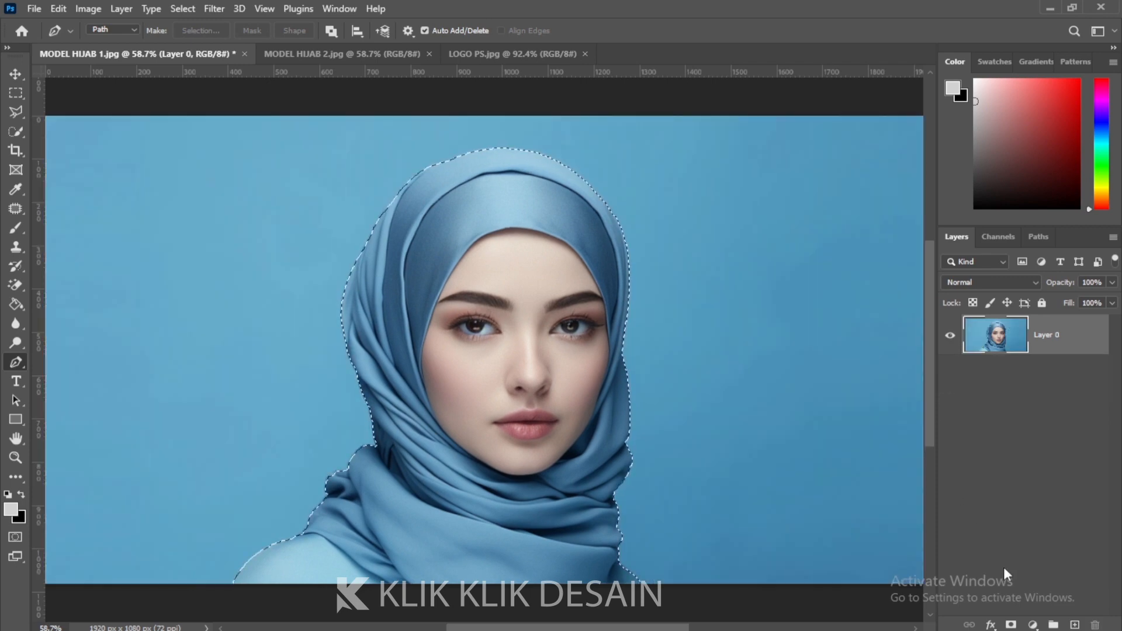
# Add a layer mask to Layer 0 from the subject selection, and shift the masked model slightly to the right
pyautogui.click(1010, 624)
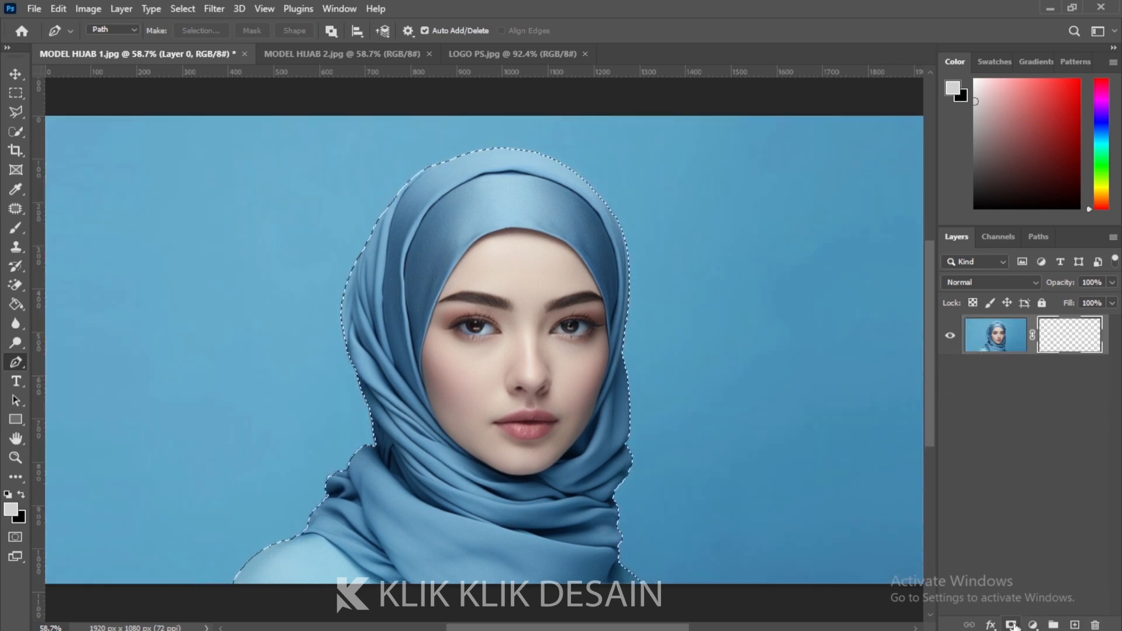
pyautogui.click(16, 73)
pyautogui.moveTo(496, 380)
pyautogui.mouseDown()
pyautogui.moveTo(444, 348)
pyautogui.moveTo(500, 357)
pyautogui.moveTo(514, 338)
pyautogui.moveTo(497, 381)
pyautogui.mouseUp()
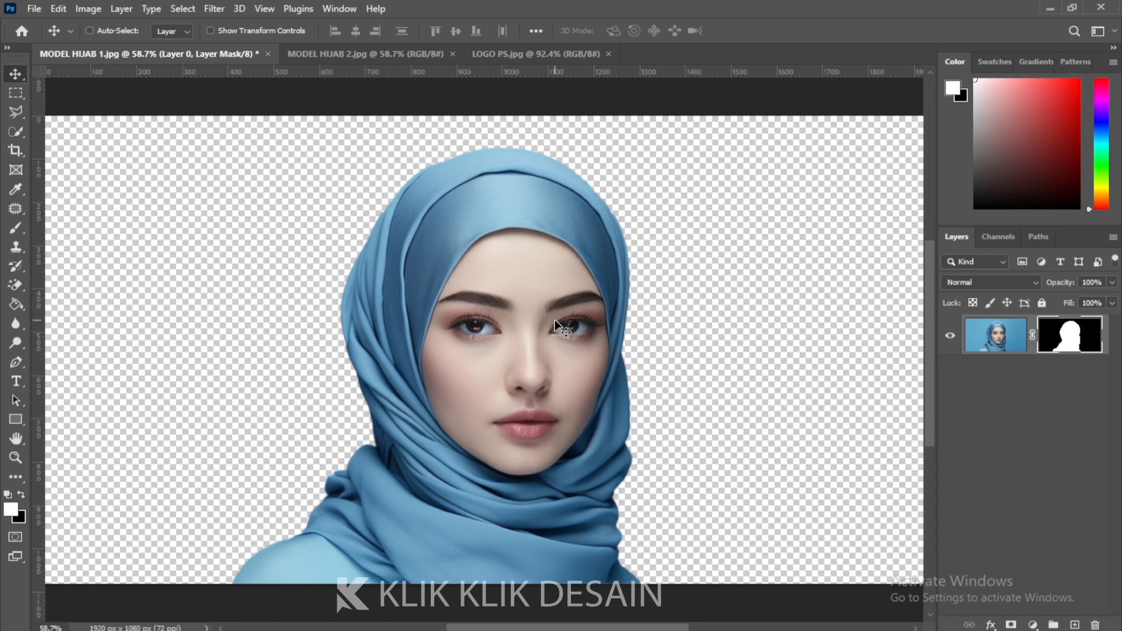
pyautogui.moveTo(555, 320); pyautogui.dragTo(562, 321)
# Choose the Quick Selection tool, and view and close the layer mask's properties
pyautogui.click(16, 133)
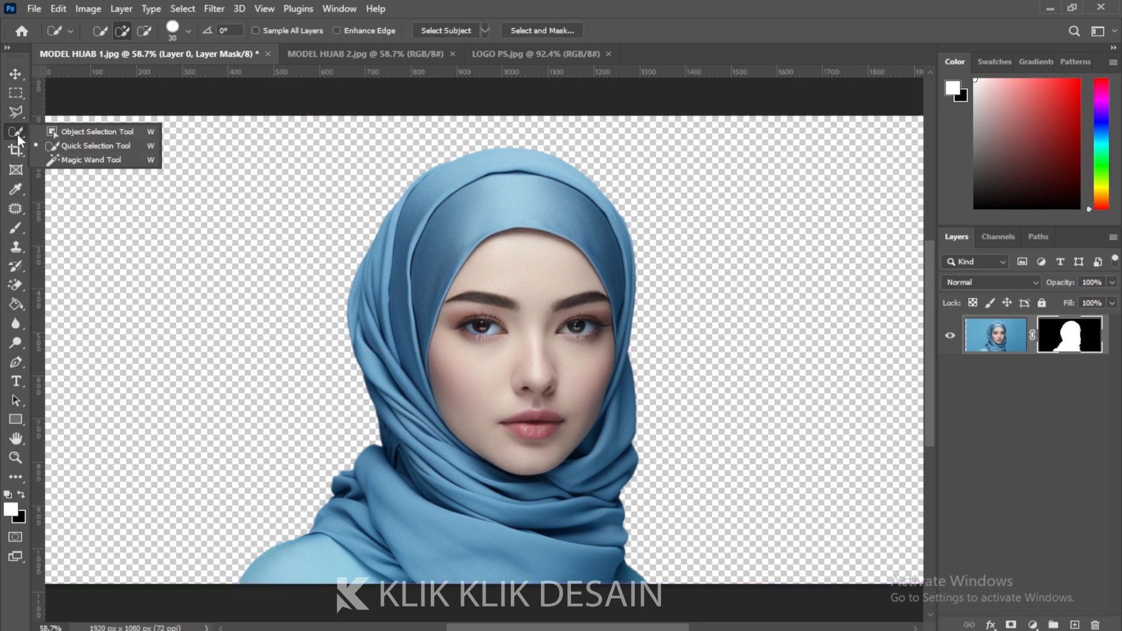
pyautogui.click(80, 144)
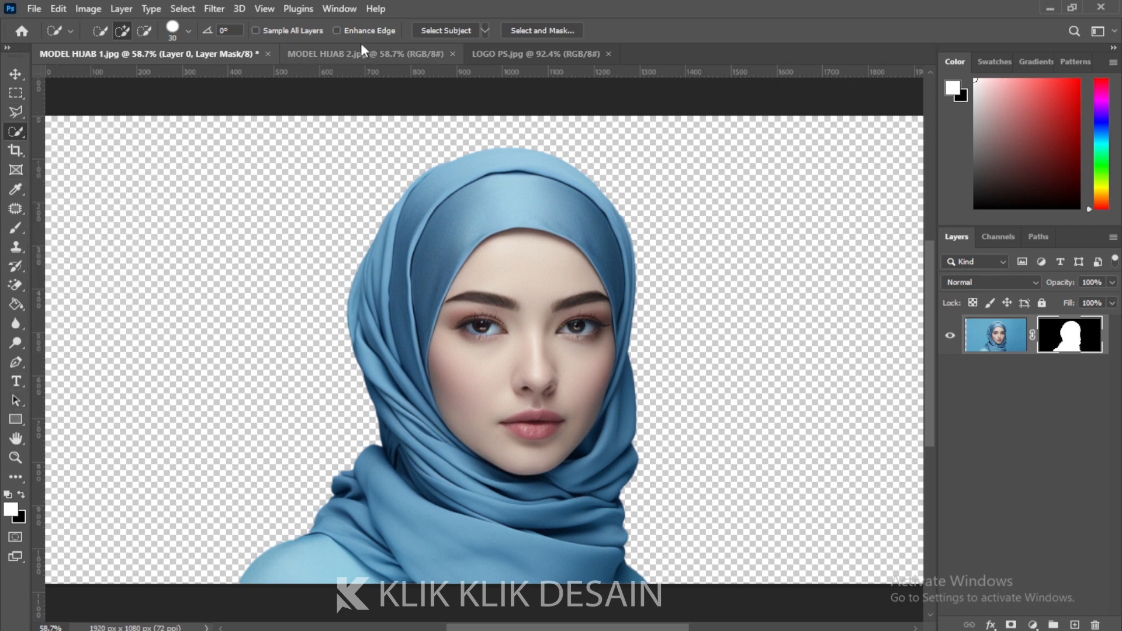
pyautogui.click(336, 9)
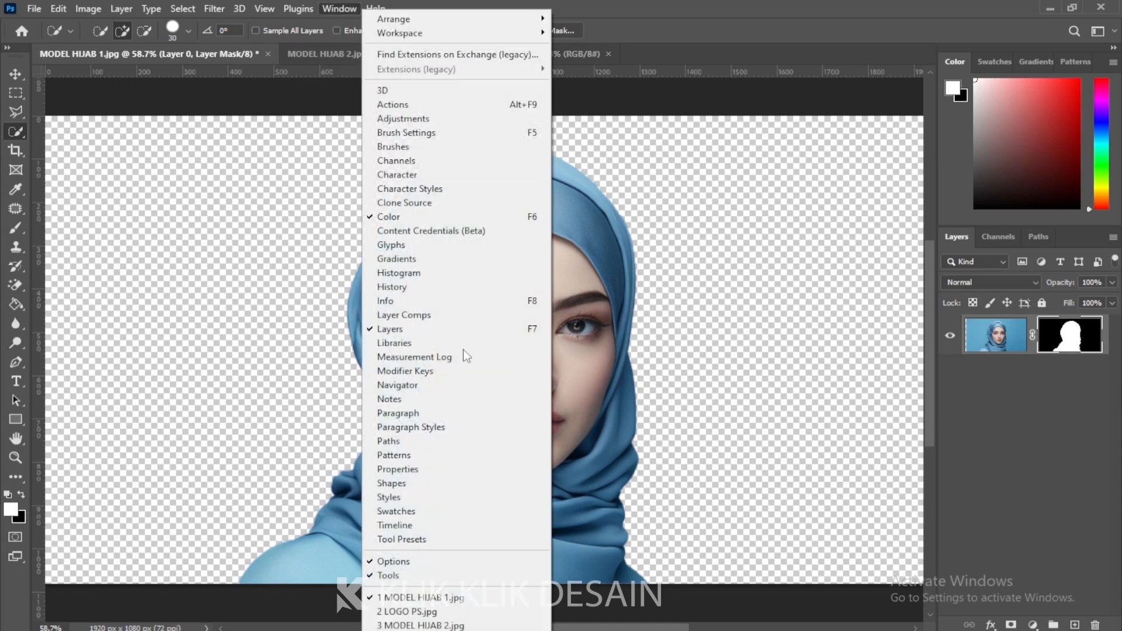
pyautogui.click(479, 469)
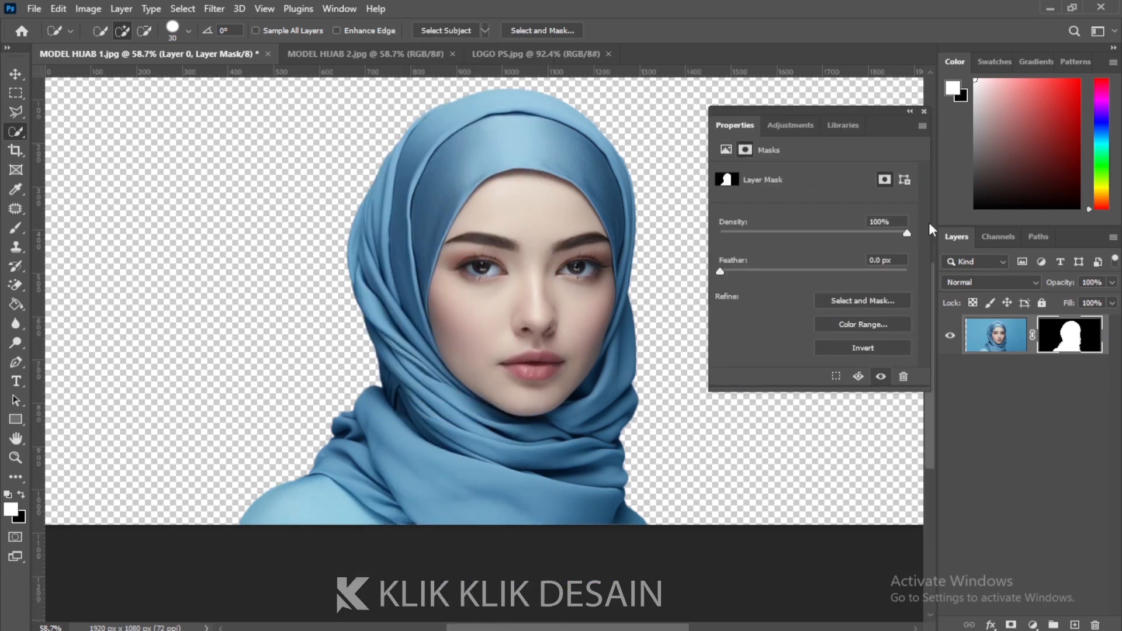
pyautogui.click(924, 111)
pyautogui.scroll(1, 619, 437)
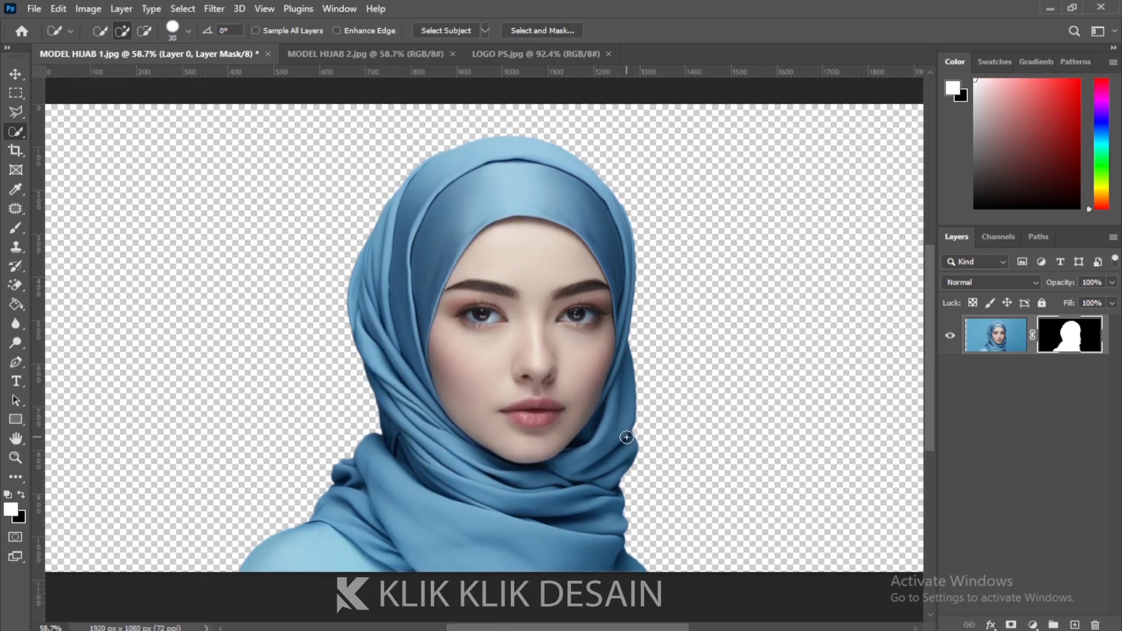
# Look at MODEL HIJAB 2.jpg, switch to LOGO PS.jpg and unlock its Background layer
pyautogui.click(398, 53)
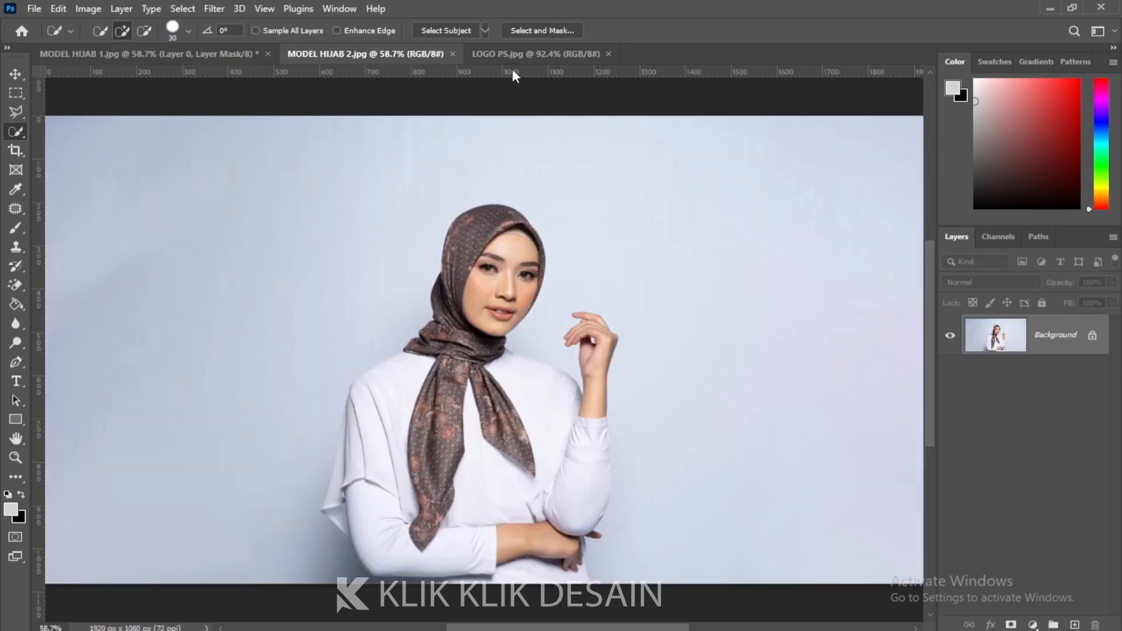
pyautogui.click(531, 53)
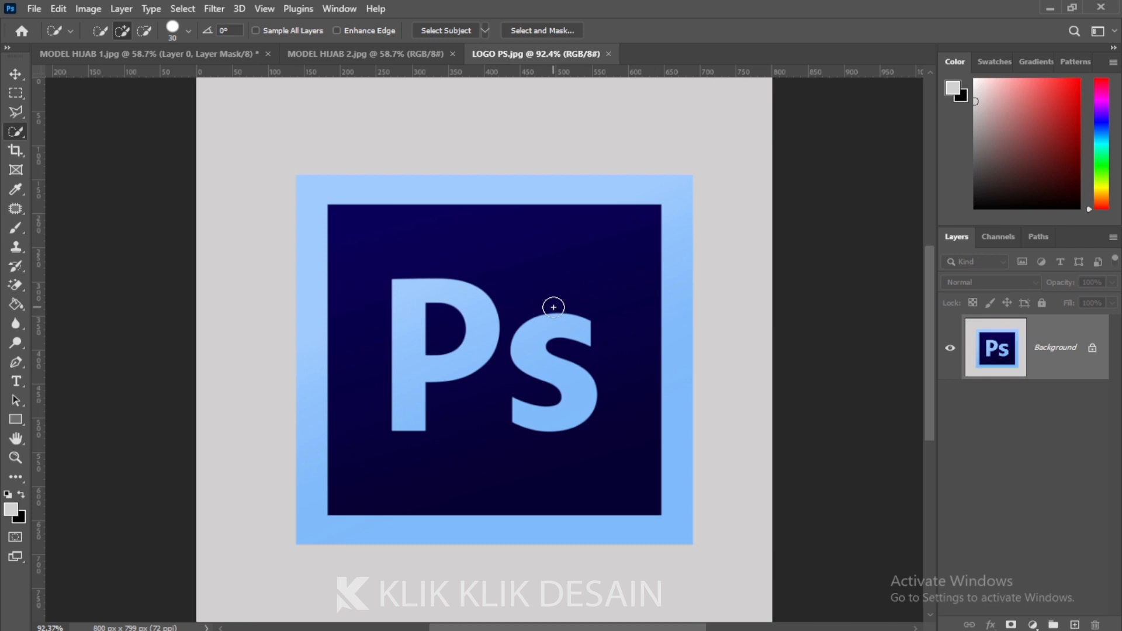
pyautogui.click(18, 149)
pyautogui.click(53, 152)
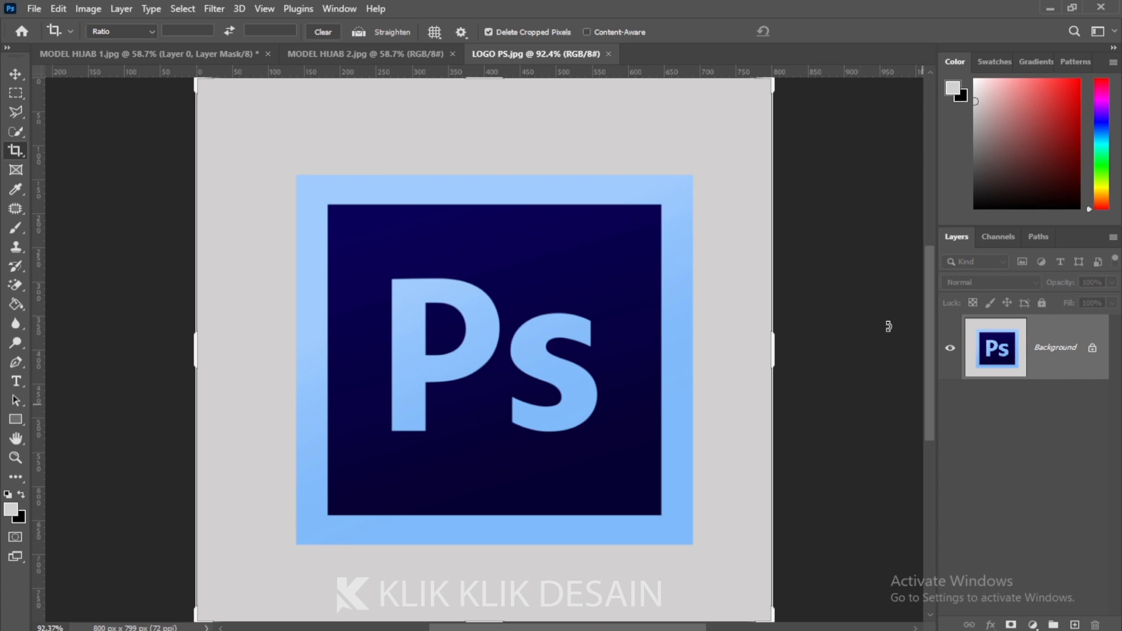
pyautogui.click(1092, 349)
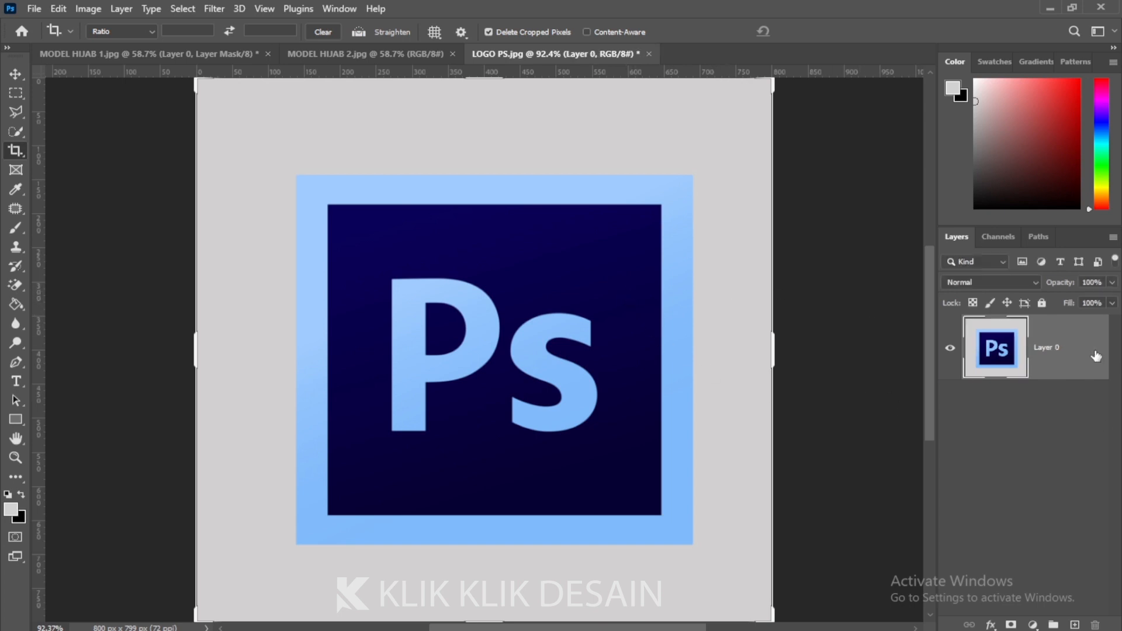
pyautogui.click(17, 72)
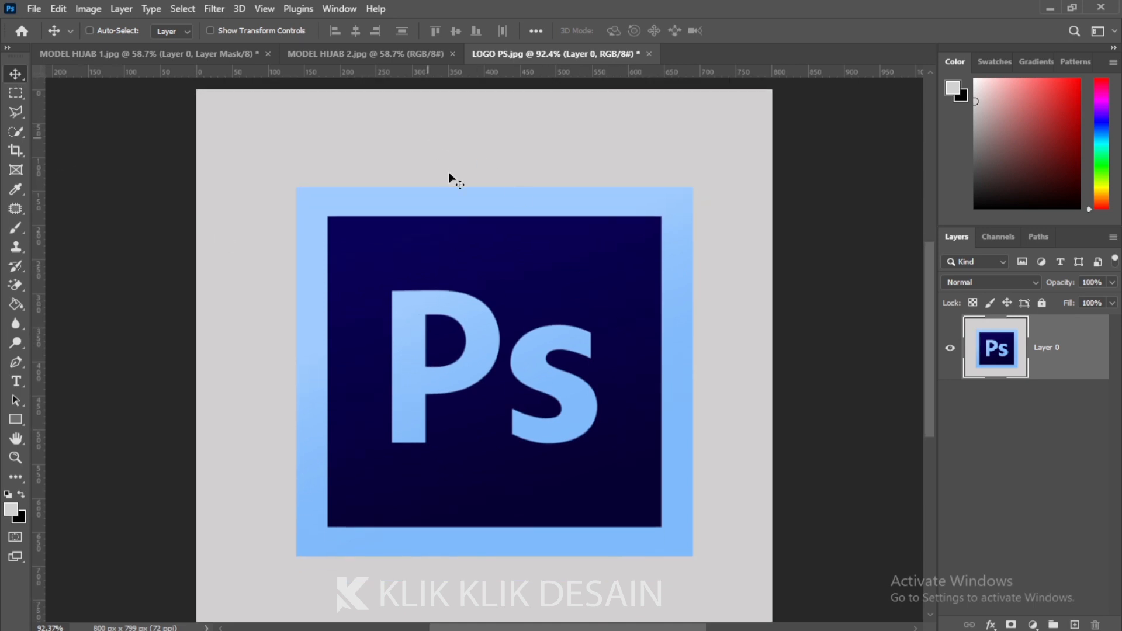
# Crop the image with the Crop tool to the outer edges of the light-blue Ps logo square, about 549 × 545 px
pyautogui.click(16, 151)
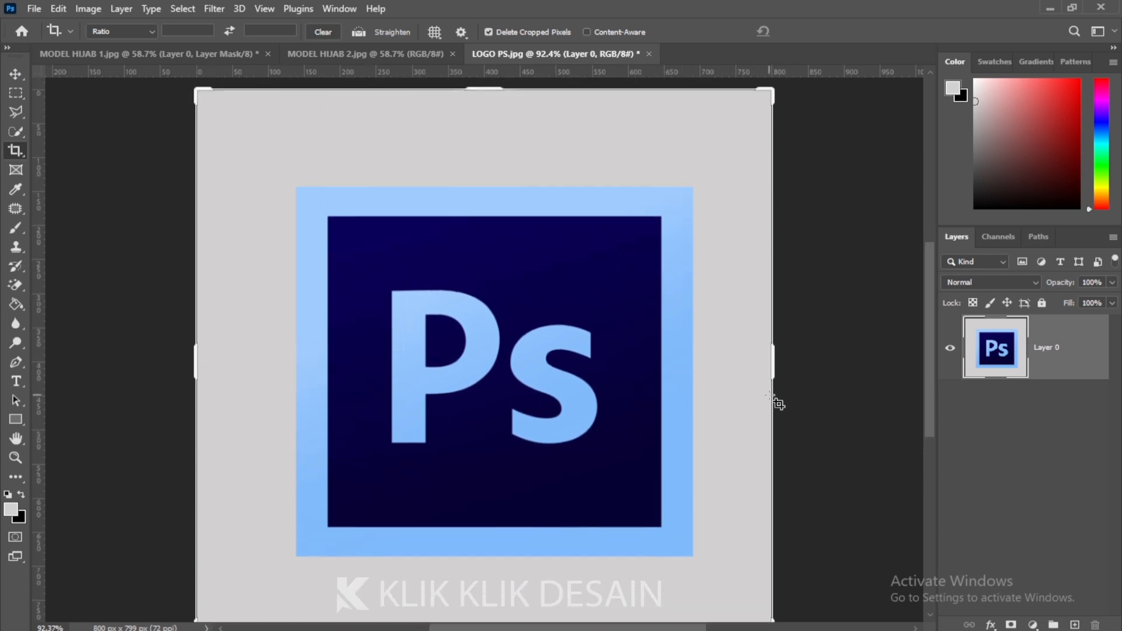
pyautogui.moveTo(774, 369); pyautogui.dragTo(736, 381)
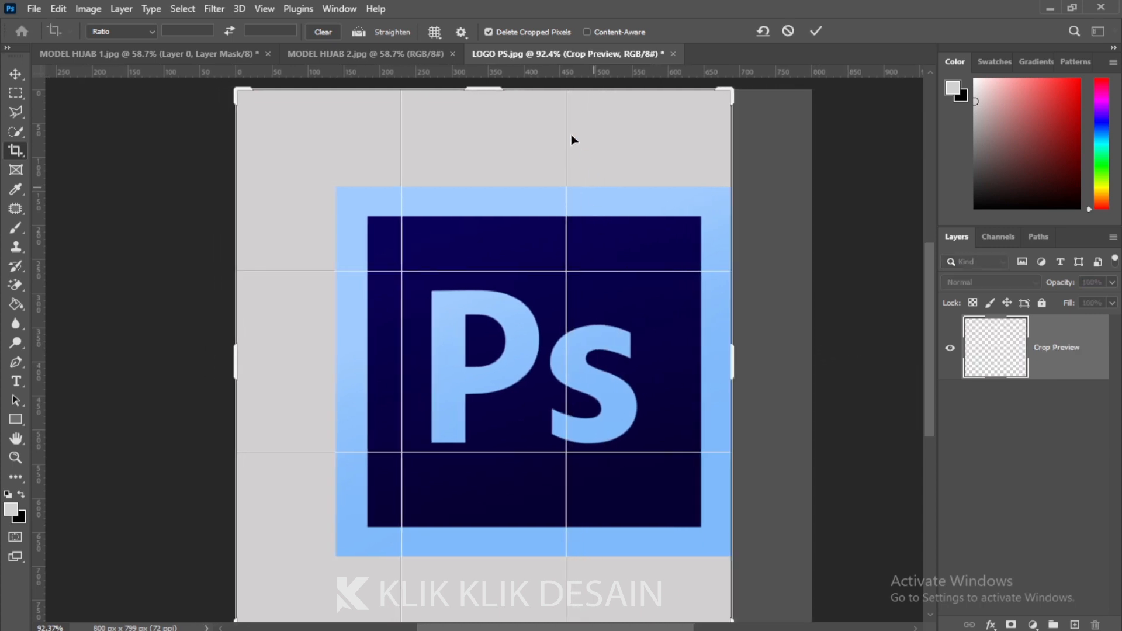
pyautogui.moveTo(489, 91); pyautogui.dragTo(488, 138)
pyautogui.moveTo(236, 356); pyautogui.dragTo(284, 356)
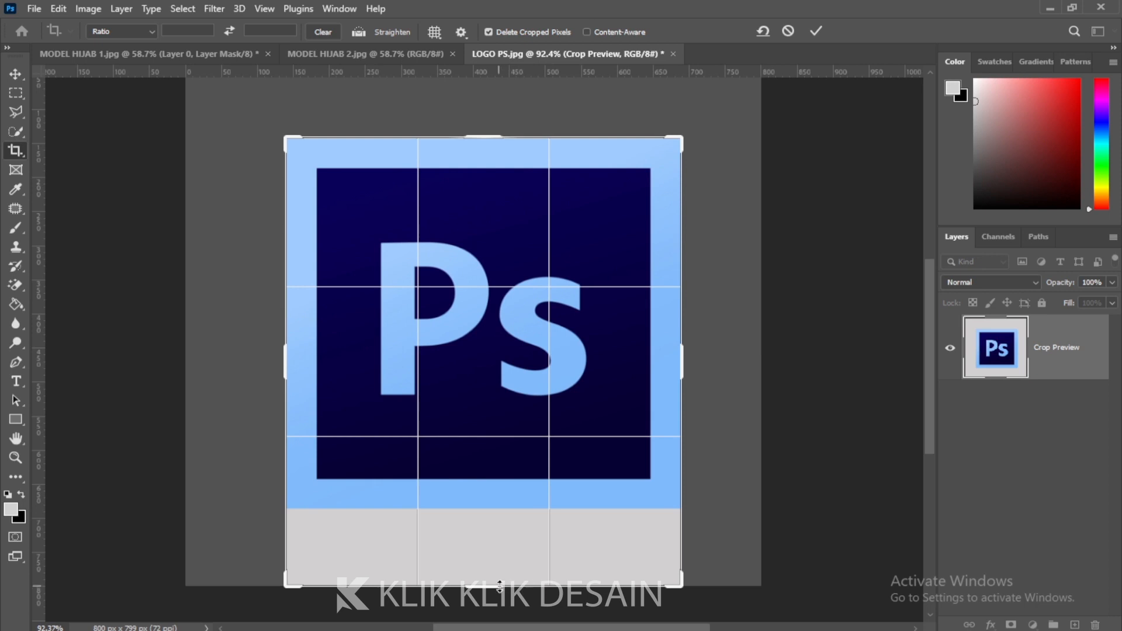
pyautogui.moveTo(500, 586); pyautogui.dragTo(497, 547)
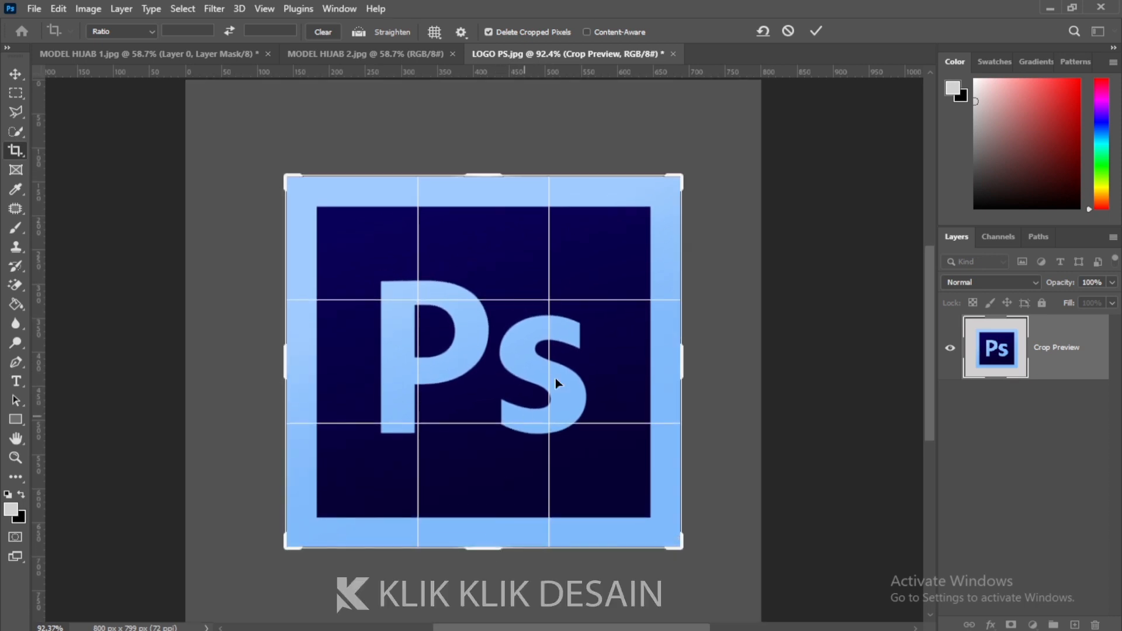
pyautogui.click(819, 30)
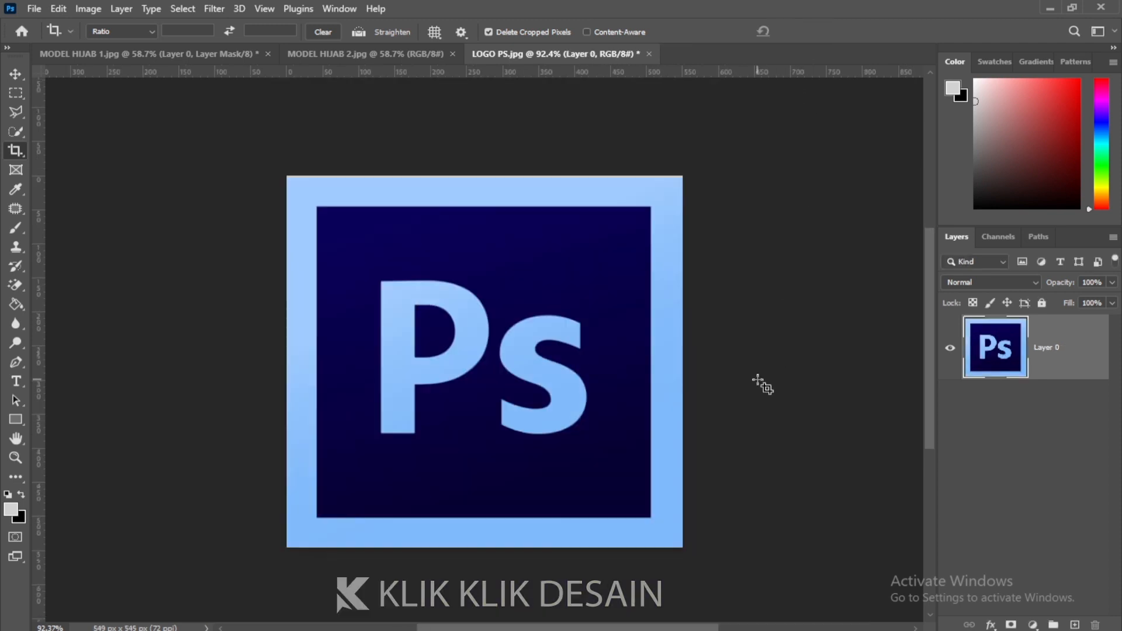
# Undo the logo crop and the unlocking of the Background layer, and recentre the logo in view
pyautogui.click(14, 75)
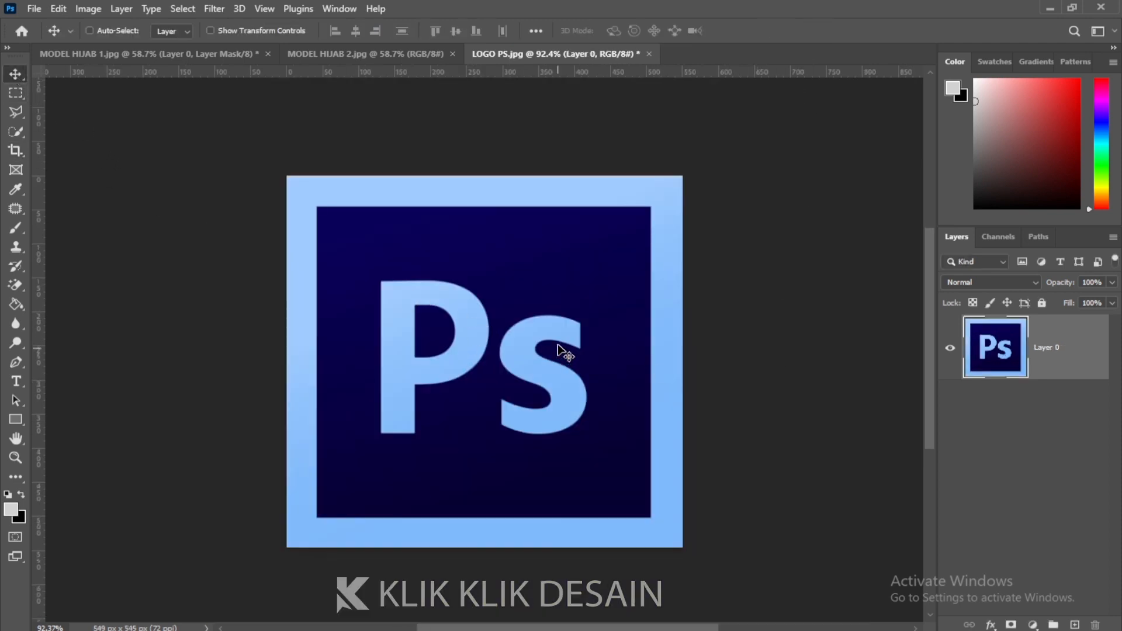
pyautogui.press('ctrl')
pyautogui.hotkey('ctrl', 'z')
pyautogui.hotkey('ctrl', 'z')
pyautogui.hotkey('ctrl', 'z')
pyautogui.hotkey('ctrl', 'z')
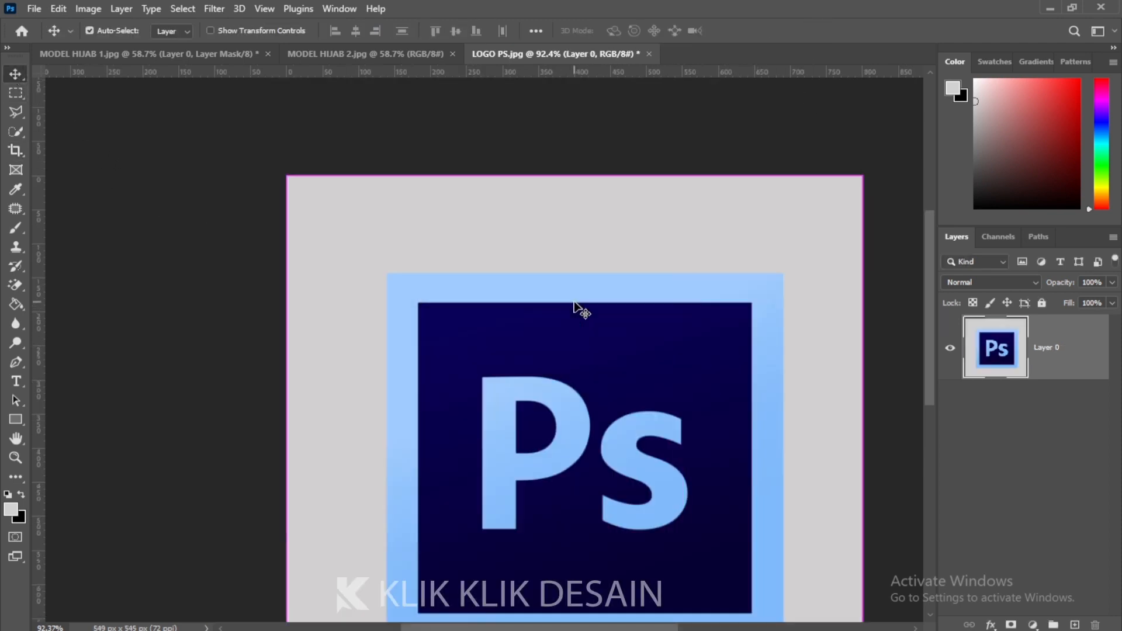
pyautogui.moveTo(560, 322); pyautogui.dragTo(471, 336)
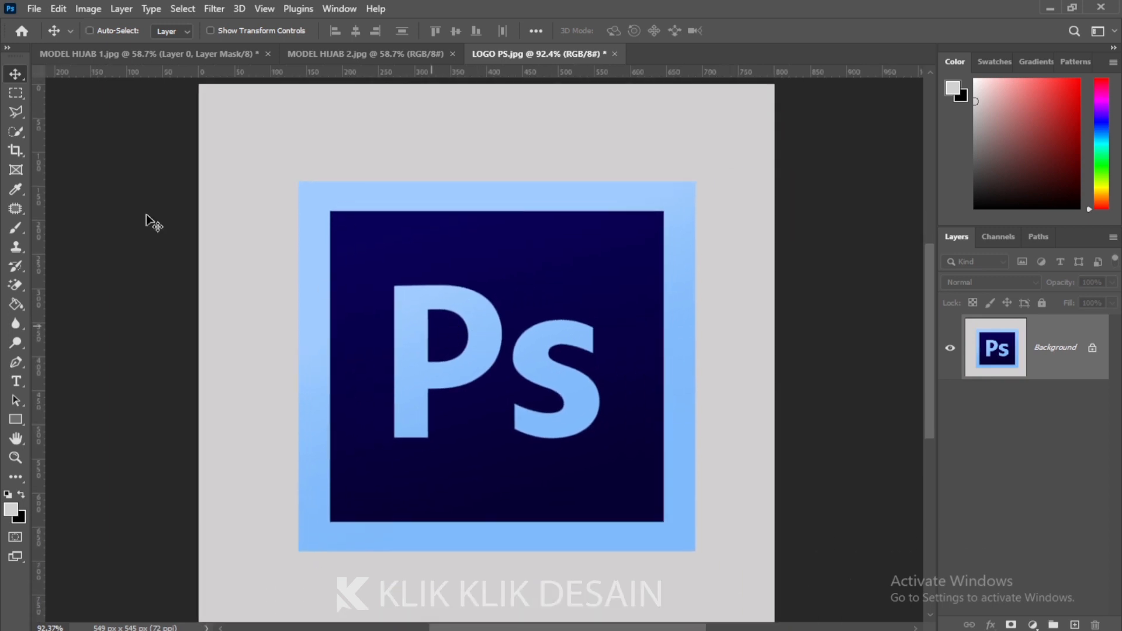
# Select the light-blue Ps logo square with the Rectangular Marquee tool and crop the image to that selection, about 551 × 543 px
pyautogui.click(9, 91)
pyautogui.click(44, 92)
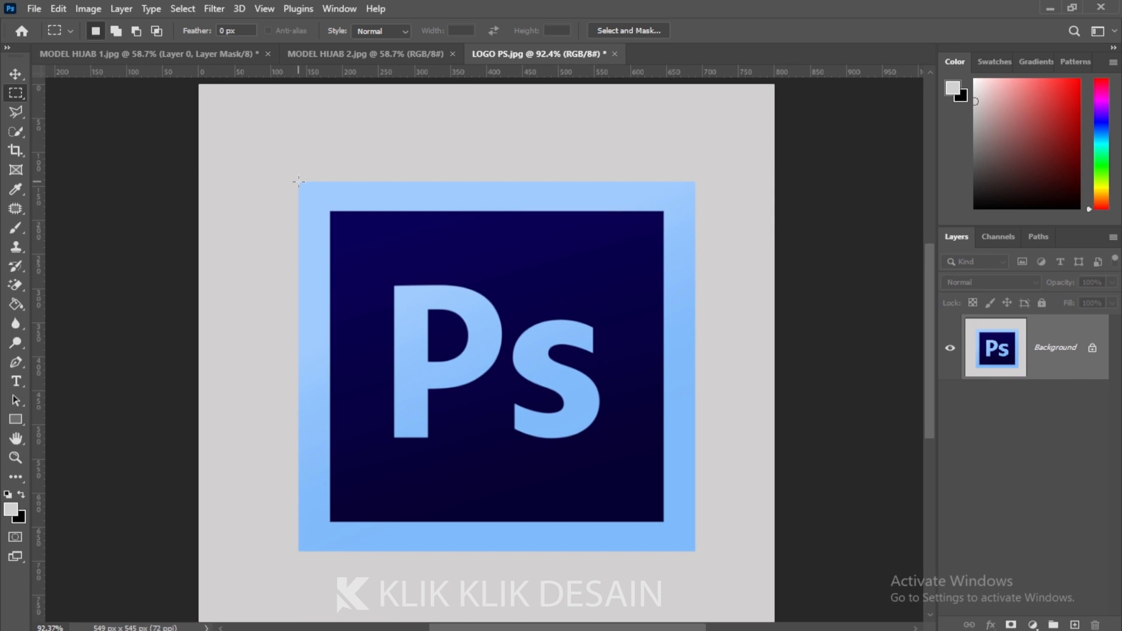
pyautogui.moveTo(299, 181); pyautogui.dragTo(695, 550)
pyautogui.click(16, 151)
pyautogui.rightClick(15, 151)
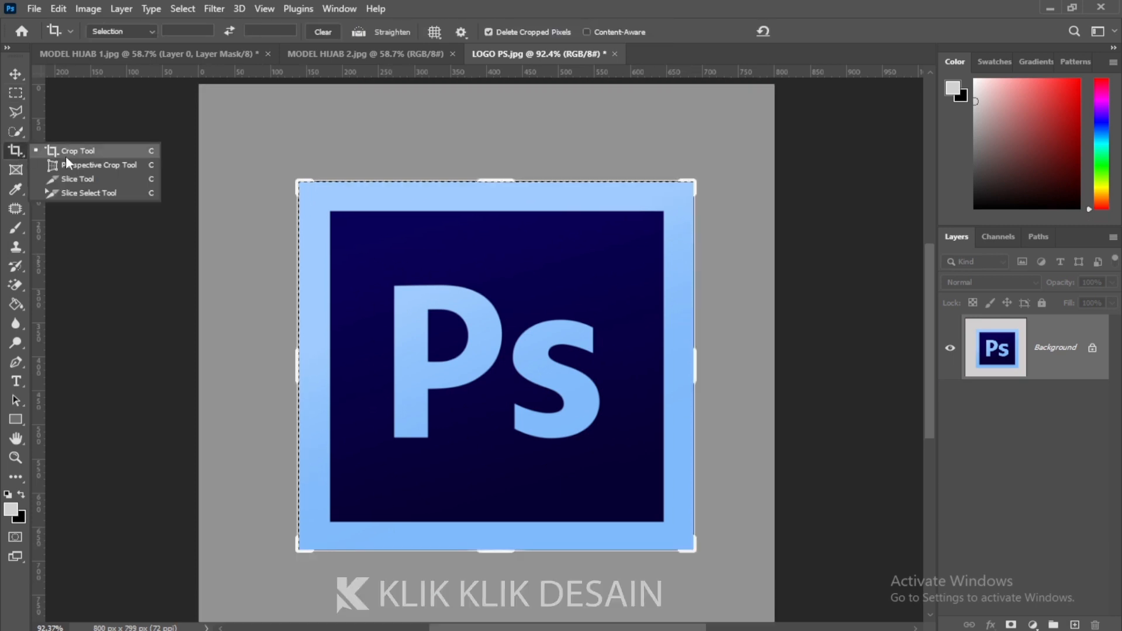
pyautogui.click(67, 156)
pyautogui.click(643, 342)
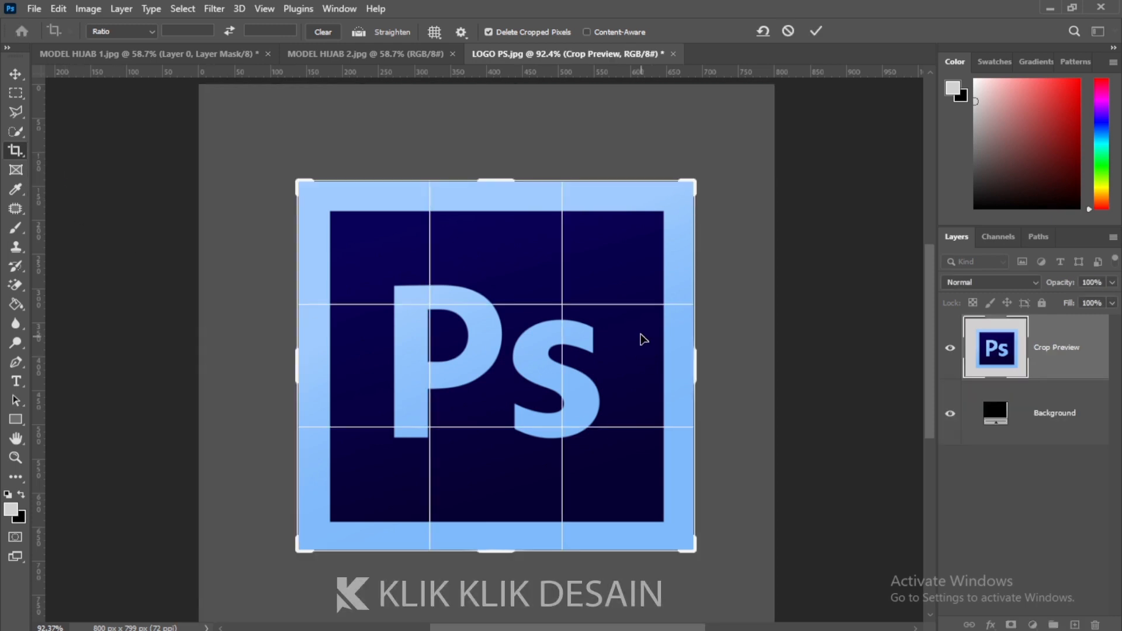
pyautogui.press('Return')
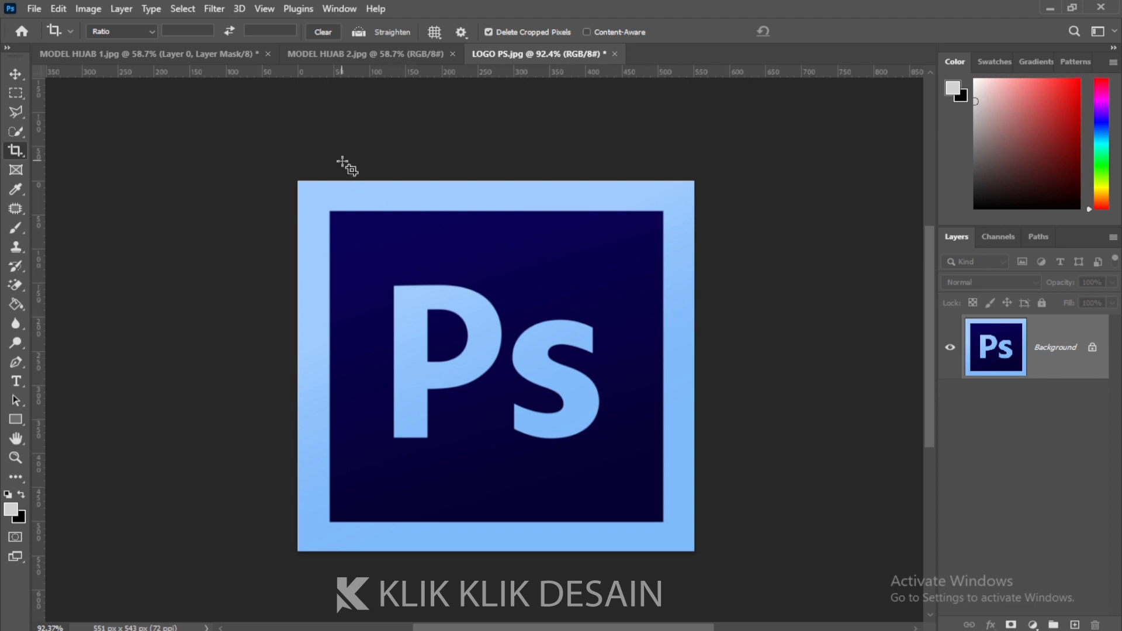
# Look at the masked cutout in MODEL HIJAB 1.jpg, view the lasso tool variants, and switch to MODEL HIJAB 2.jpg
pyautogui.click(196, 54)
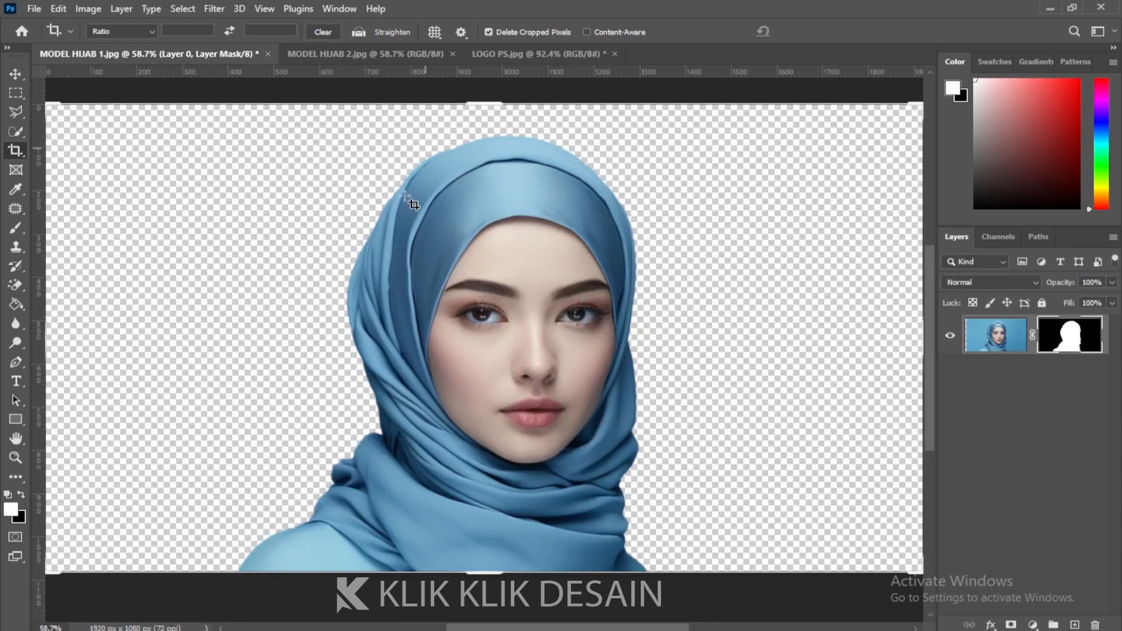
pyautogui.click(16, 74)
pyautogui.click(16, 117)
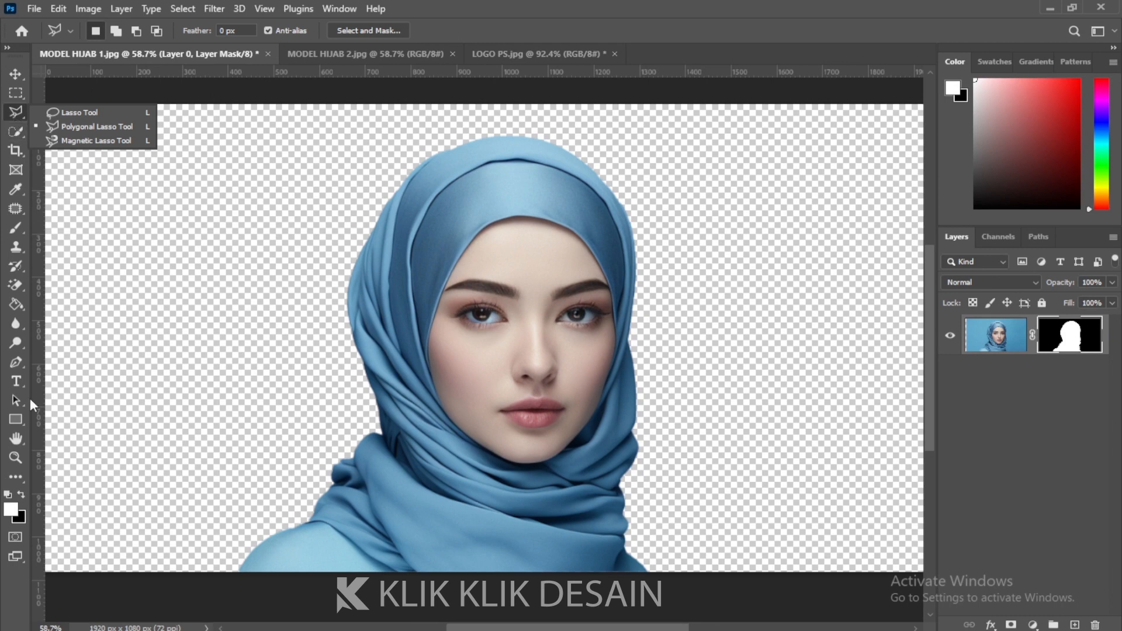
pyautogui.click(575, 22)
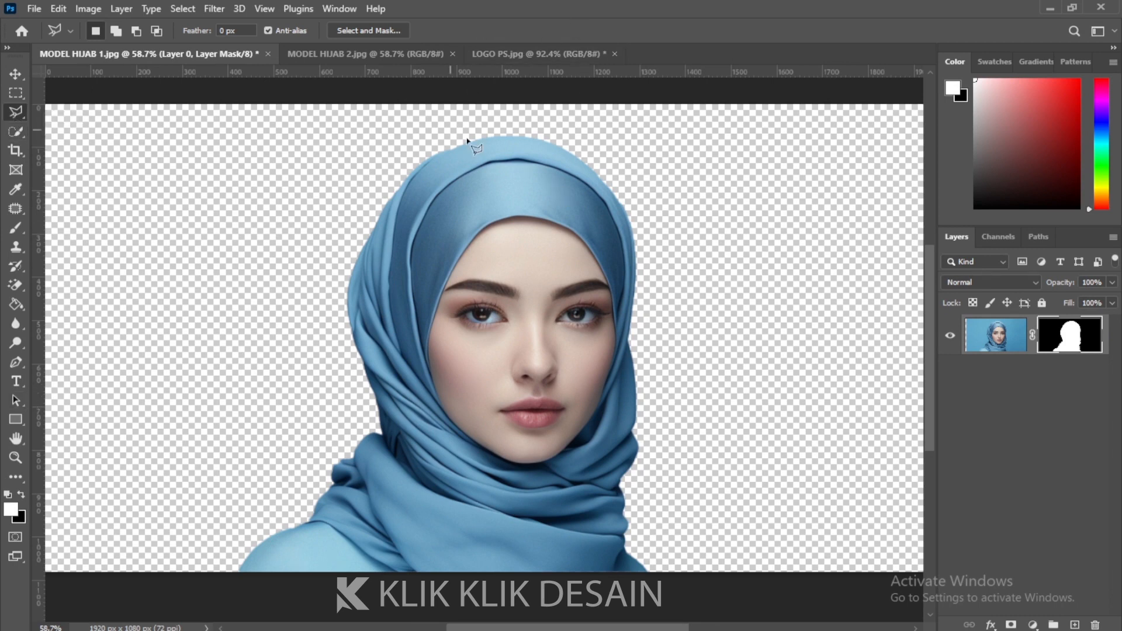
pyautogui.click(381, 58)
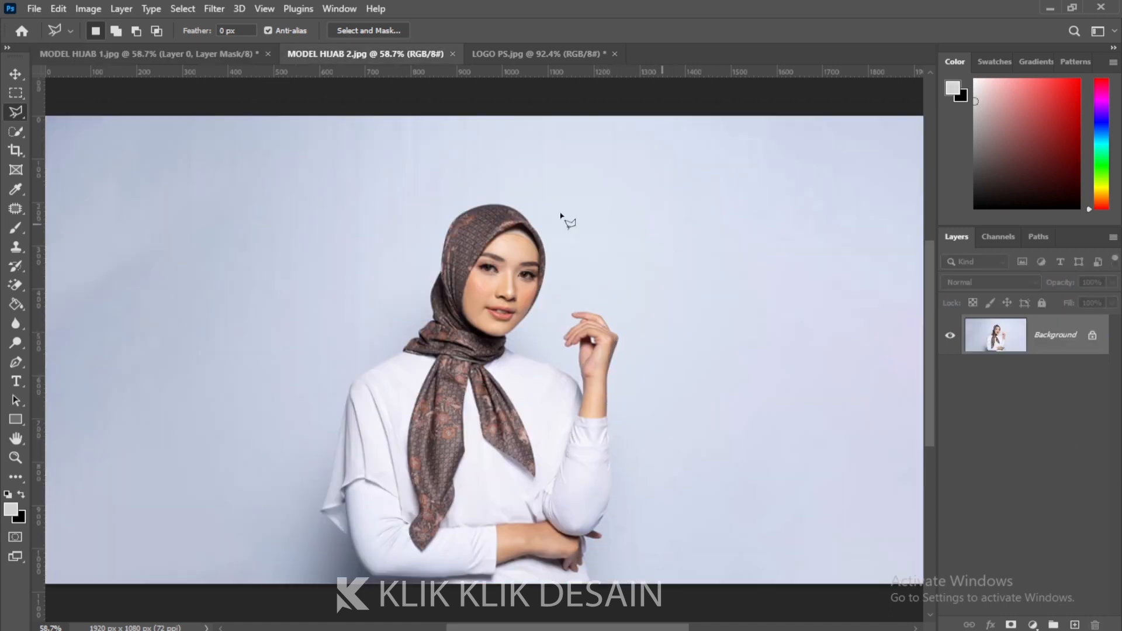
# Select the light wall behind the model with the Magic Wand tool at tolerance 32, and deselect it
pyautogui.rightClick(14, 117)
pyautogui.click(15, 131)
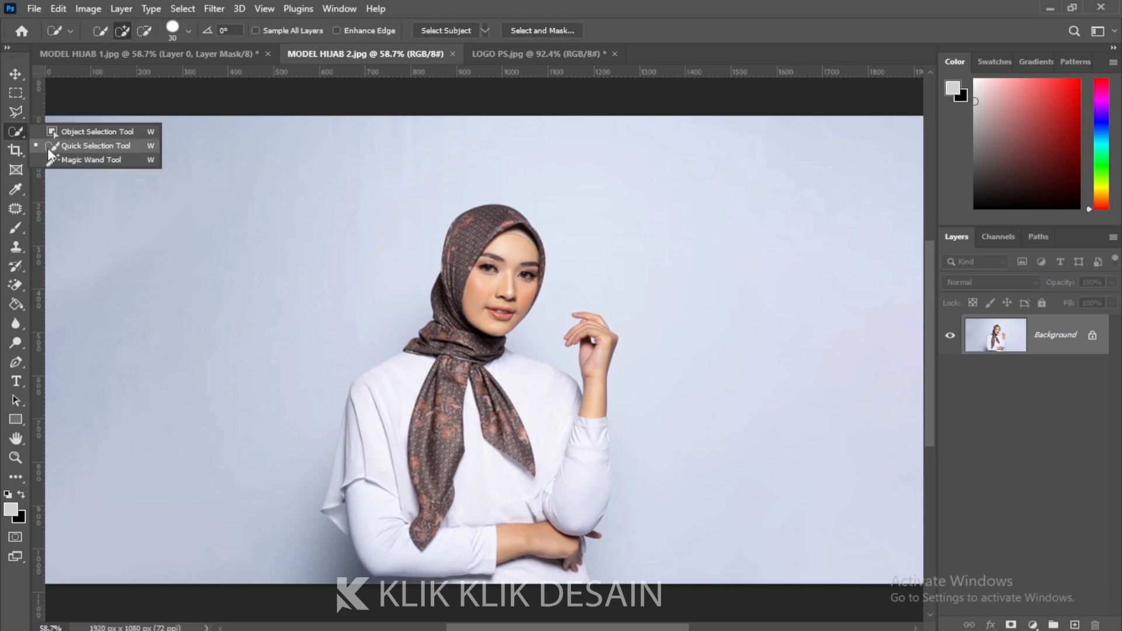
pyautogui.click(87, 160)
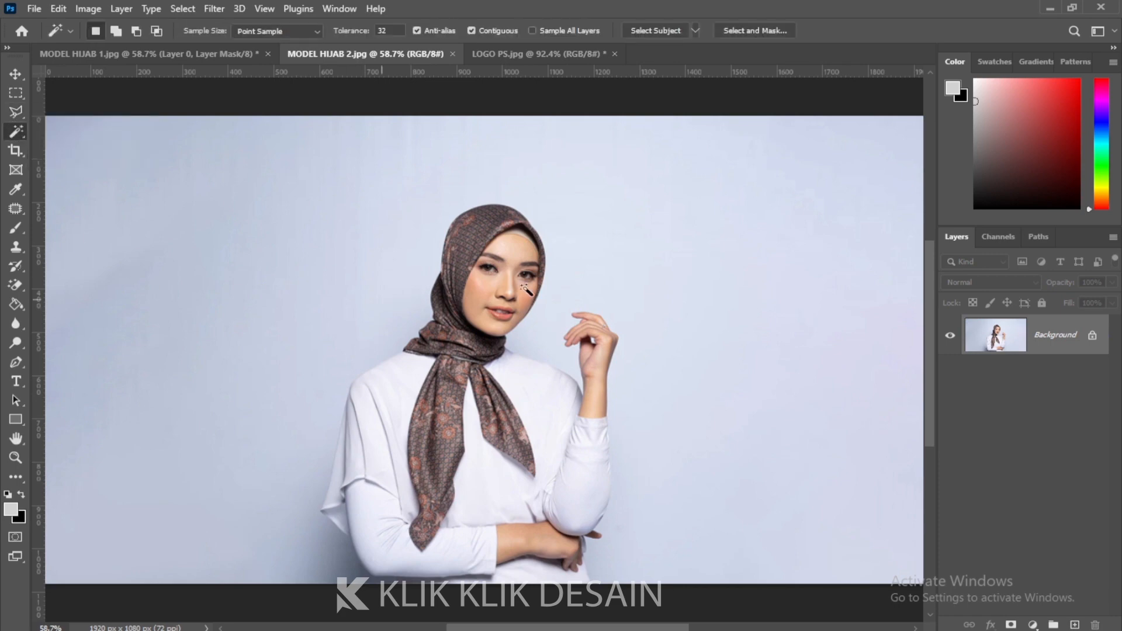
pyautogui.click(647, 263)
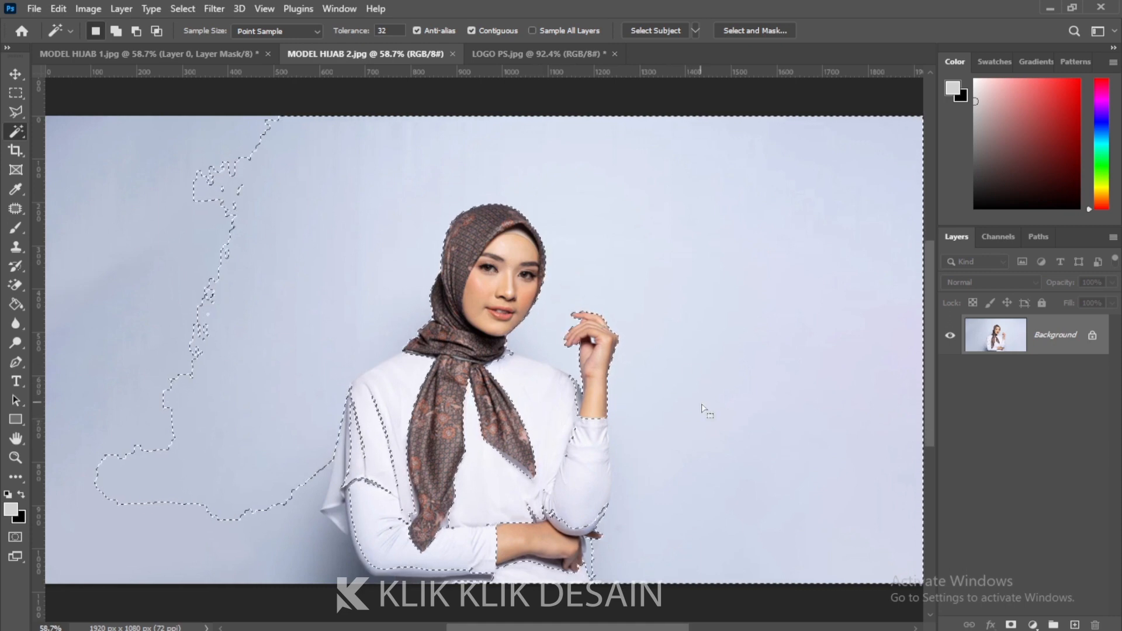
pyautogui.hotkey('ctrl', 'd')
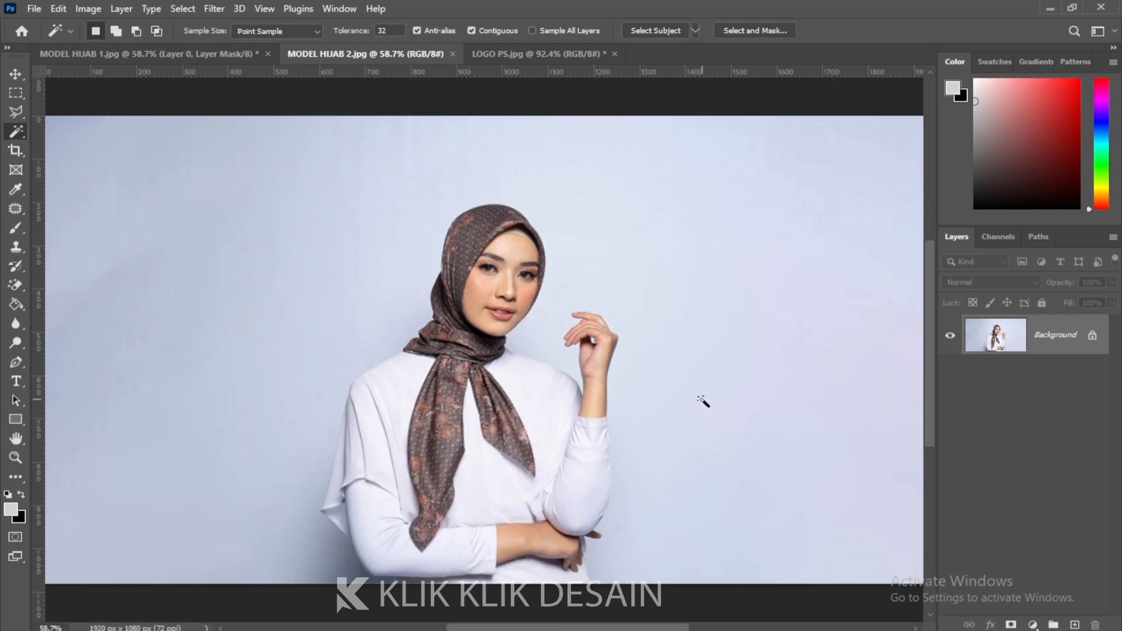
# Erase the light wall behind the model with the Magic Eraser tool at tolerance 32, and undo the erasure
pyautogui.click(17, 285)
pyautogui.rightClick(16, 285)
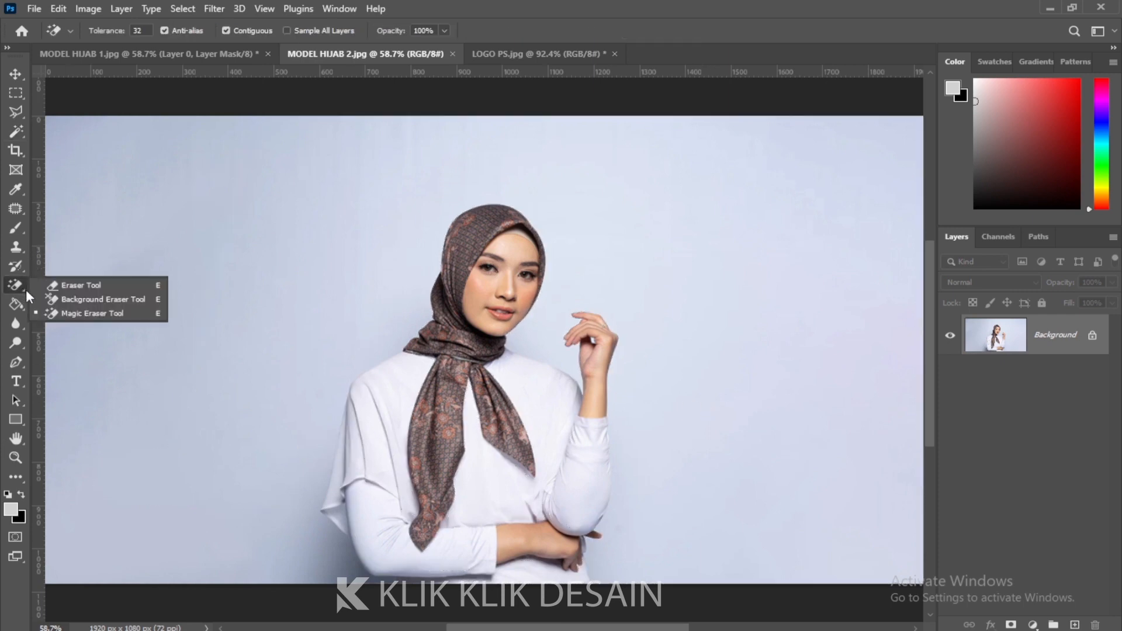
pyautogui.click(72, 315)
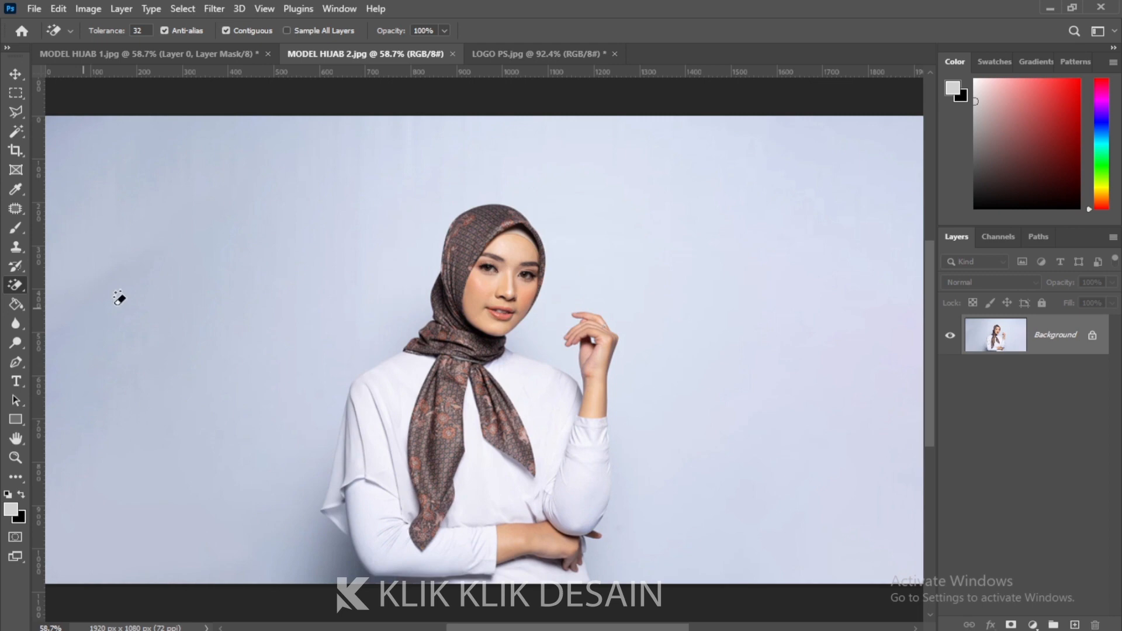
pyautogui.click(301, 233)
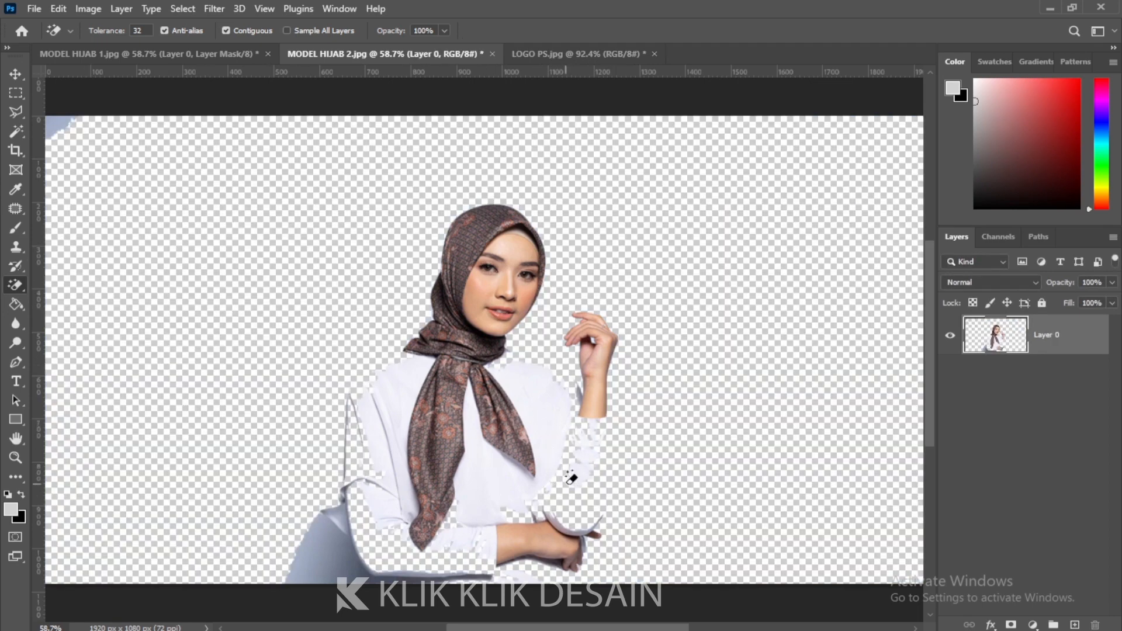
pyautogui.hotkey('ctrl', 'z')
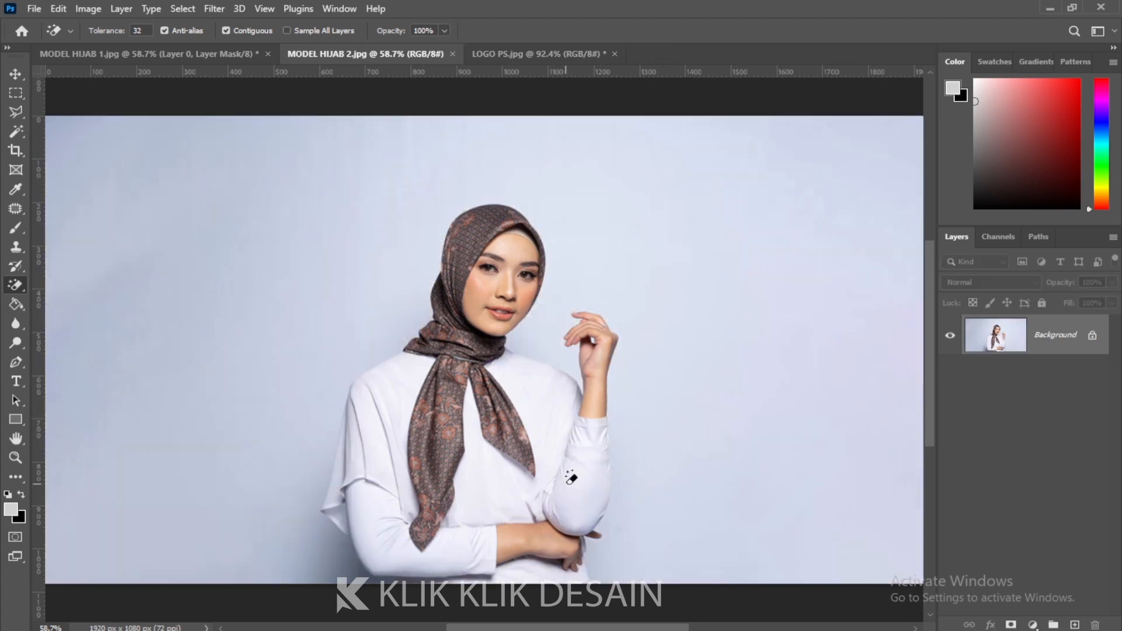
# Choose the Polygonal Lasso tool, switch to the Pen tool, and show the document's properties and quick actions
pyautogui.moveTo(15, 114); pyautogui.dragTo(54, 125)
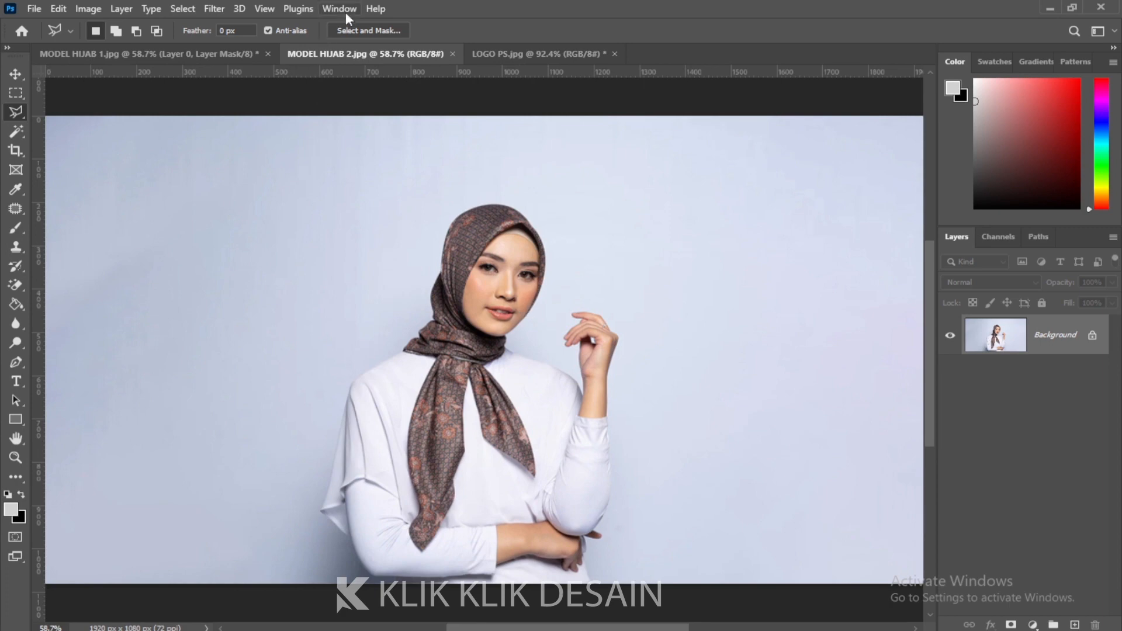
pyautogui.moveTo(16, 362); pyautogui.dragTo(51, 360)
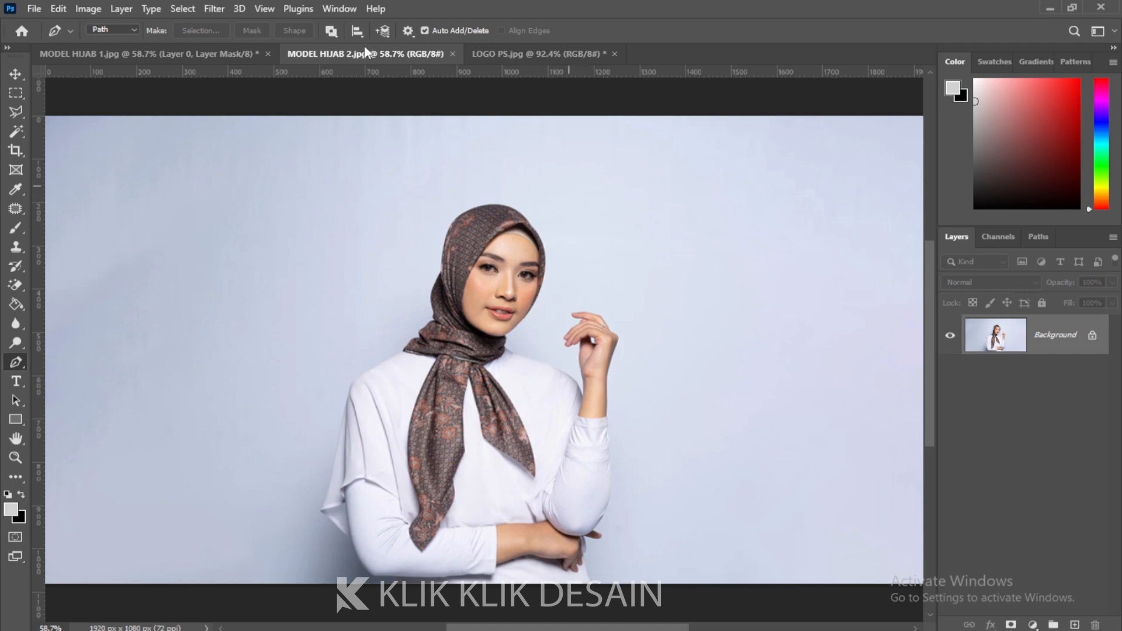
pyautogui.click(338, 9)
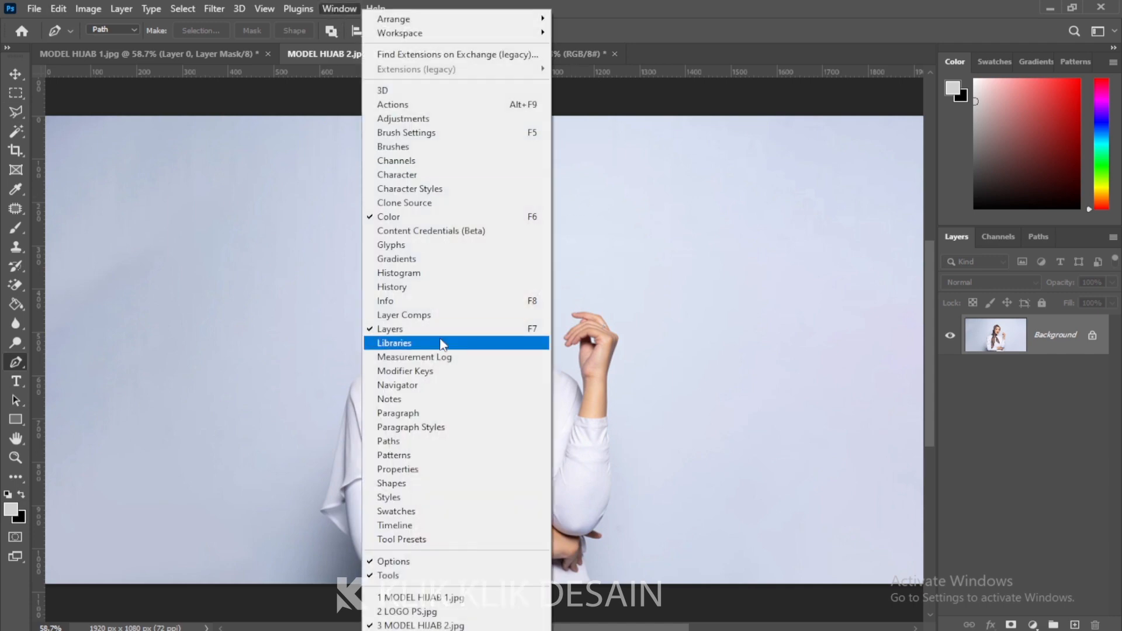
pyautogui.click(483, 455)
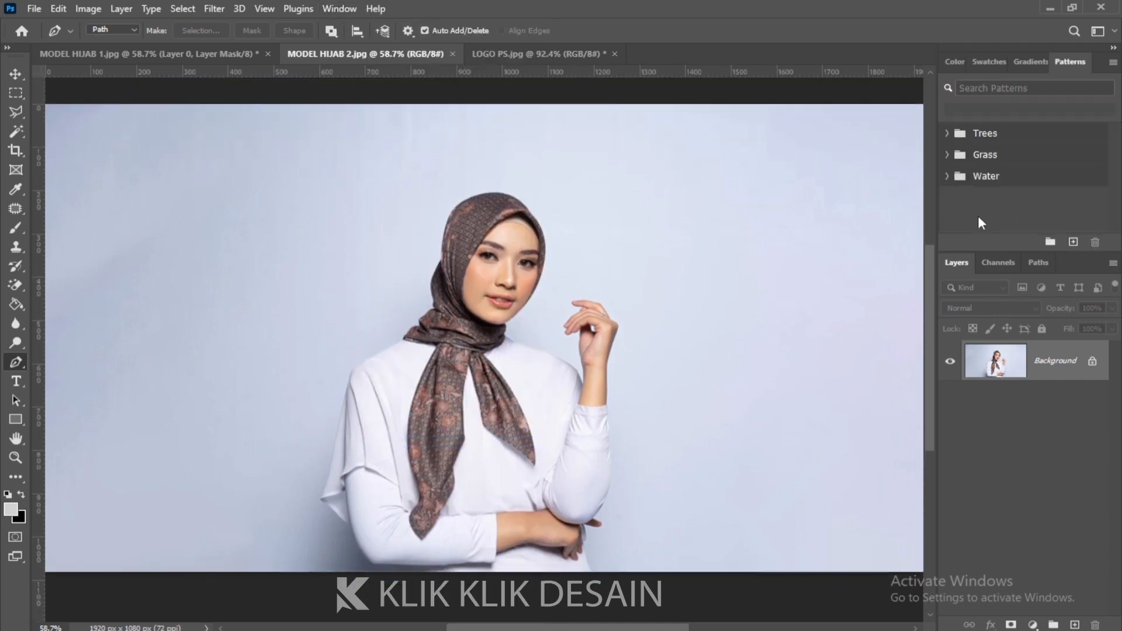
pyautogui.click(339, 9)
pyautogui.click(403, 470)
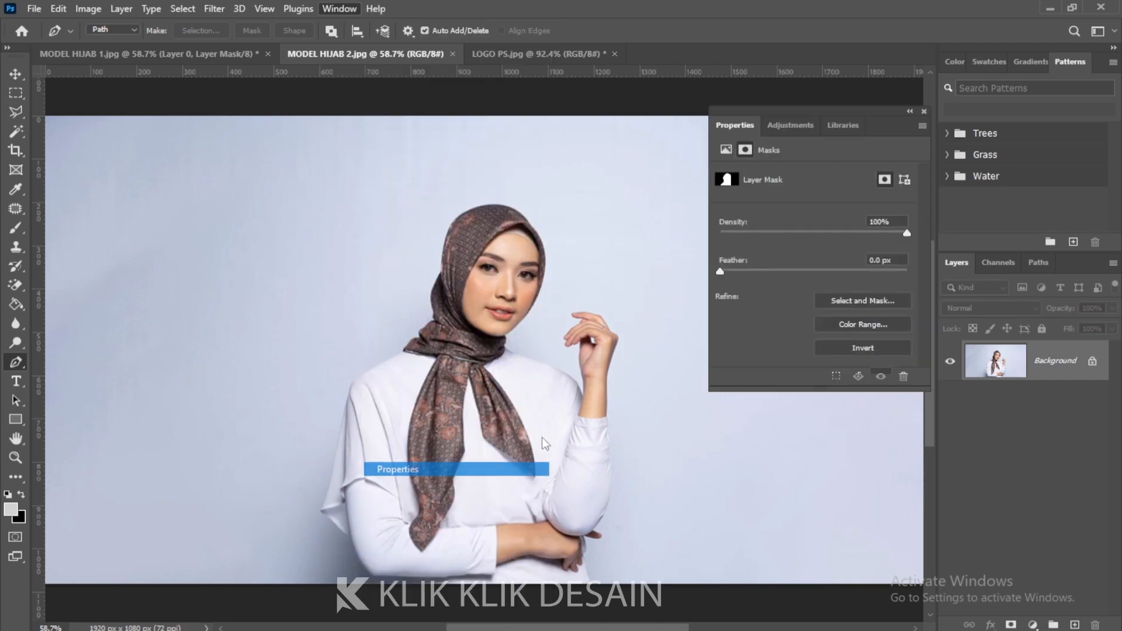
pyautogui.scroll(-2, 826, 306)
pyautogui.scroll(-3, 826, 307)
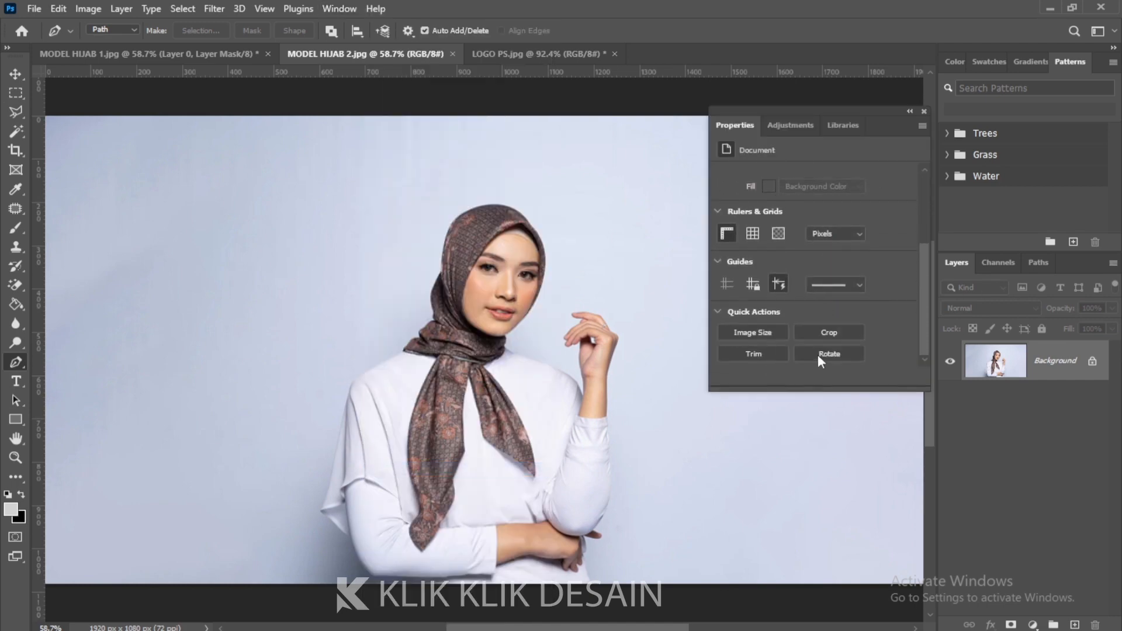
# Unlock the Background layer, select the model with the Select Subject quick action, and close the properties
pyautogui.click(1092, 361)
pyautogui.scroll(-2, 800, 336)
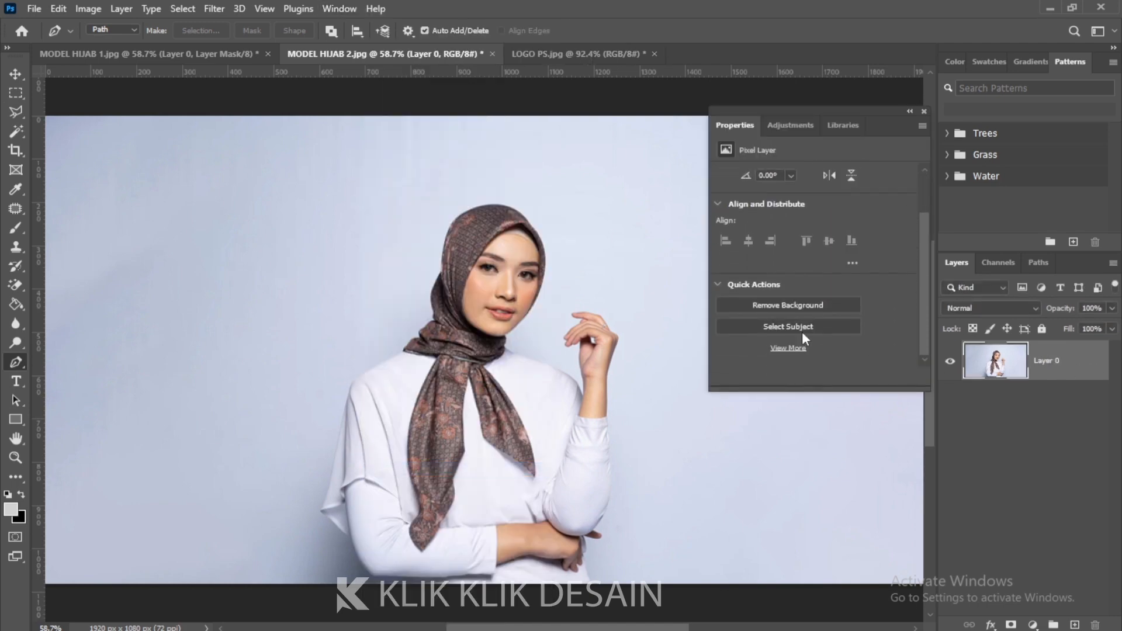
pyautogui.click(804, 326)
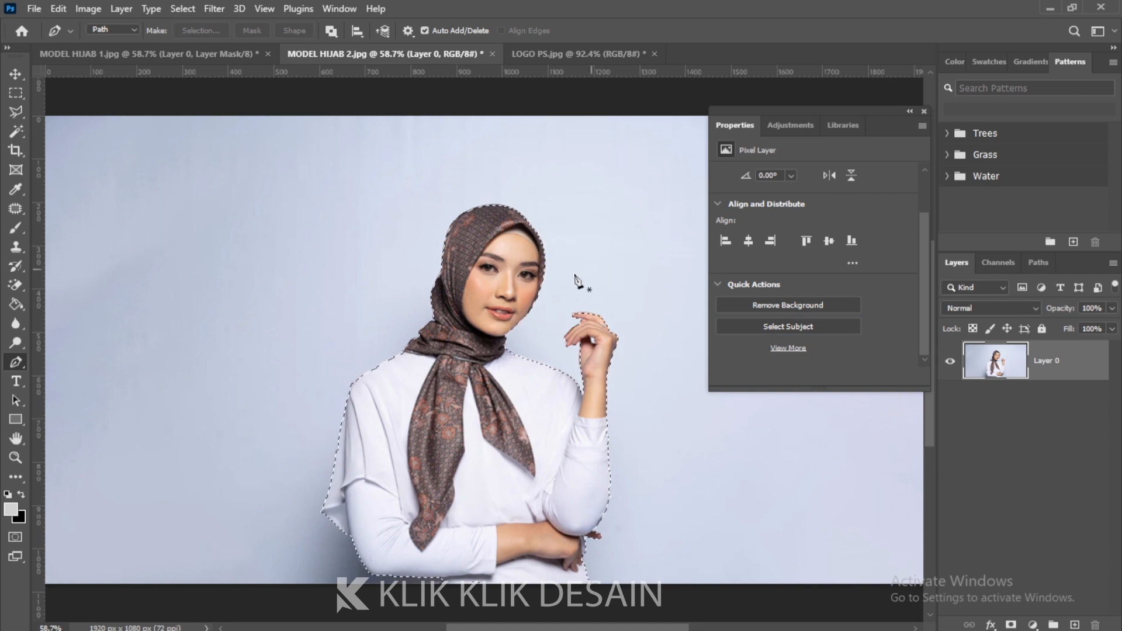
pyautogui.click(924, 110)
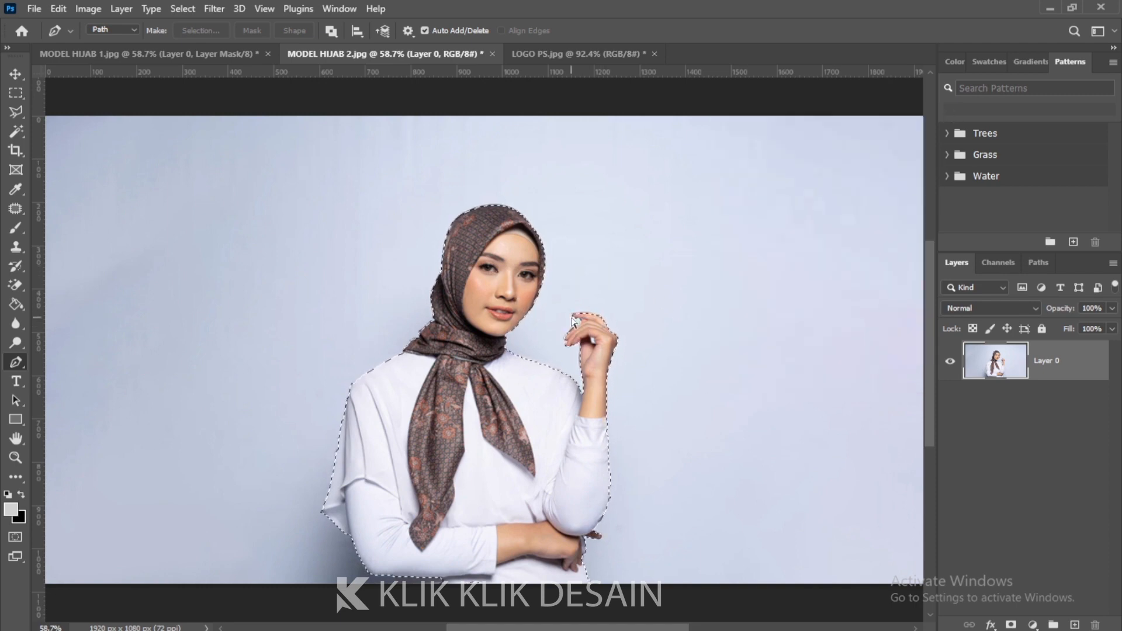
# Add the unselected shirt area beneath the folded sleeve, along the image's lower edge, to the selection with the Polygonal Lasso tool
pyautogui.hotkey('ctrl', '+')
pyautogui.hotkey('ctrl', '+')
pyautogui.hotkey('ctrl', '+')
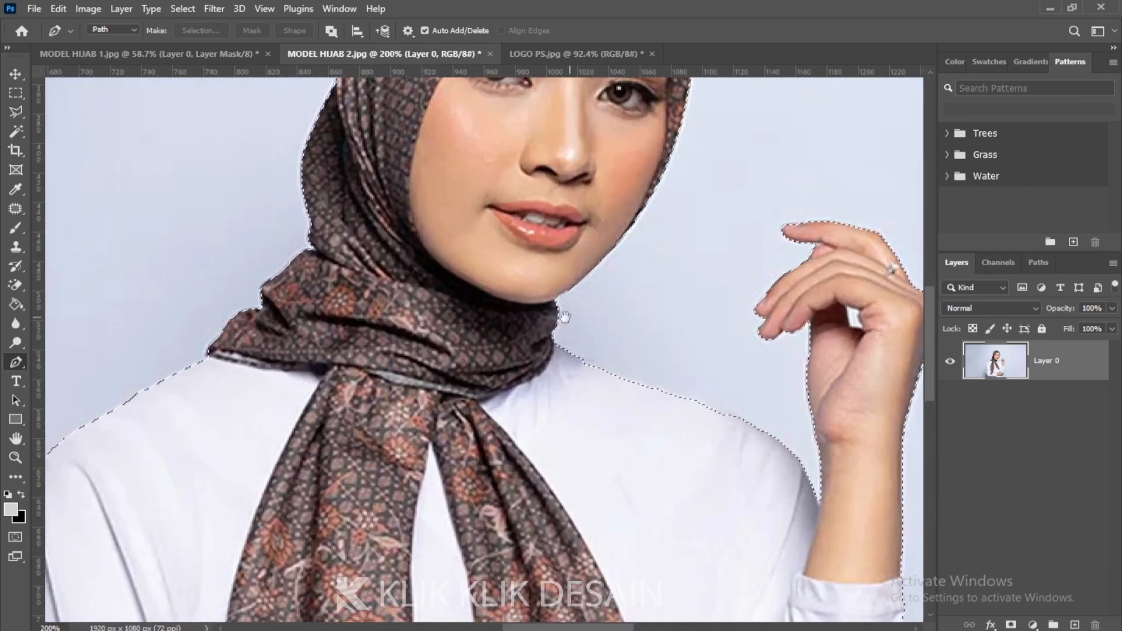
pyautogui.moveTo(452, 227); pyautogui.dragTo(353, 68)
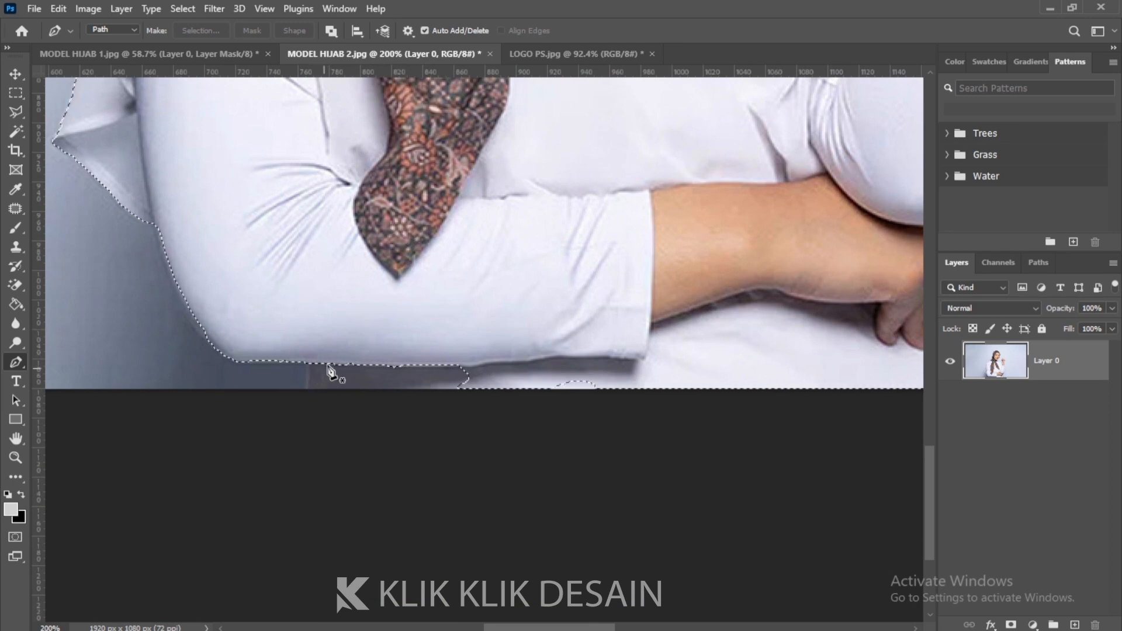
pyautogui.click(19, 111)
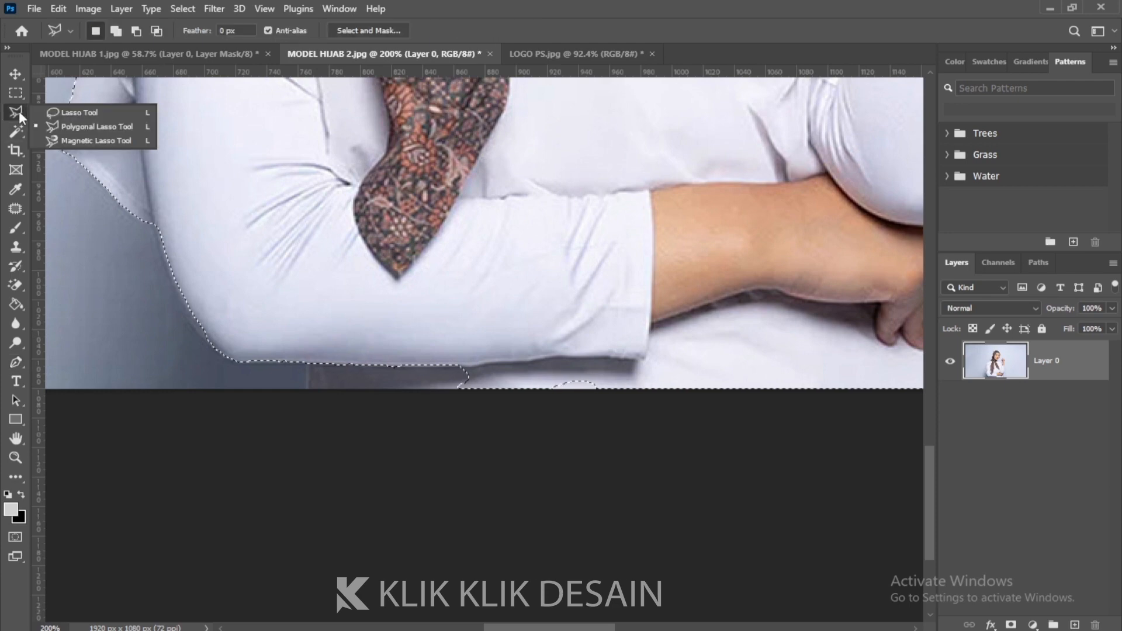
pyautogui.click(71, 124)
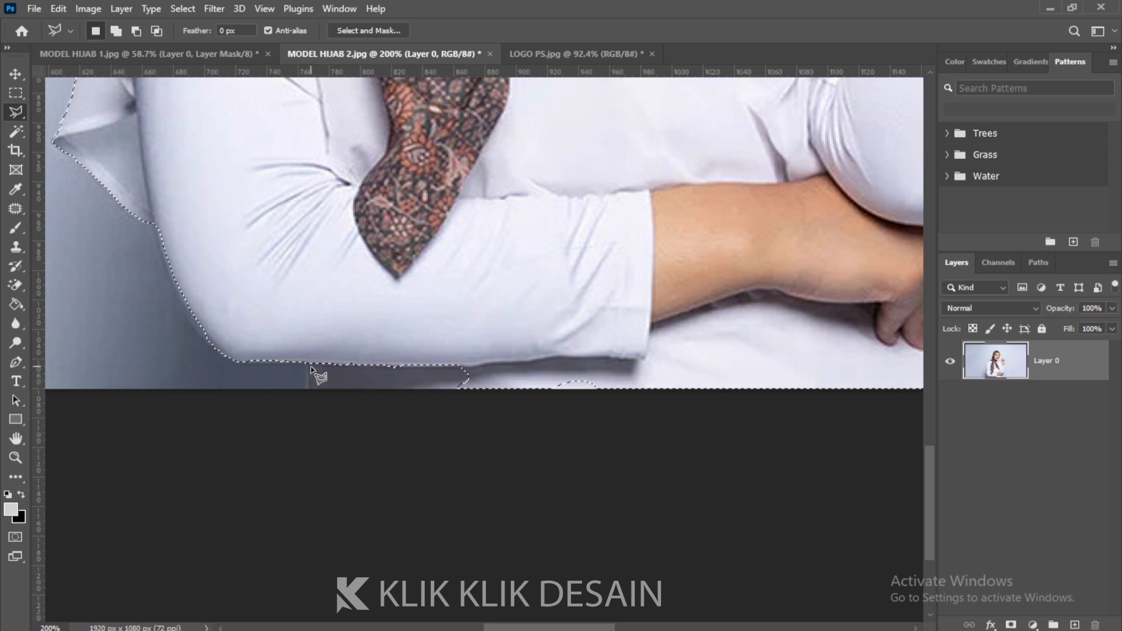
pyautogui.press('shift')
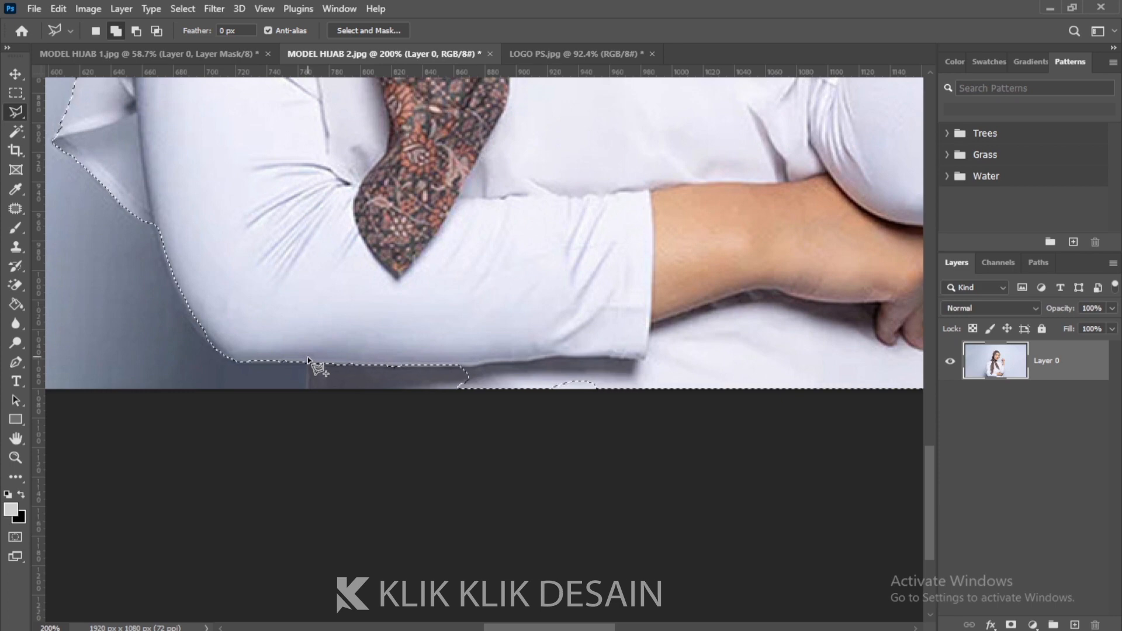
pyautogui.click(308, 360)
pyautogui.click(308, 398)
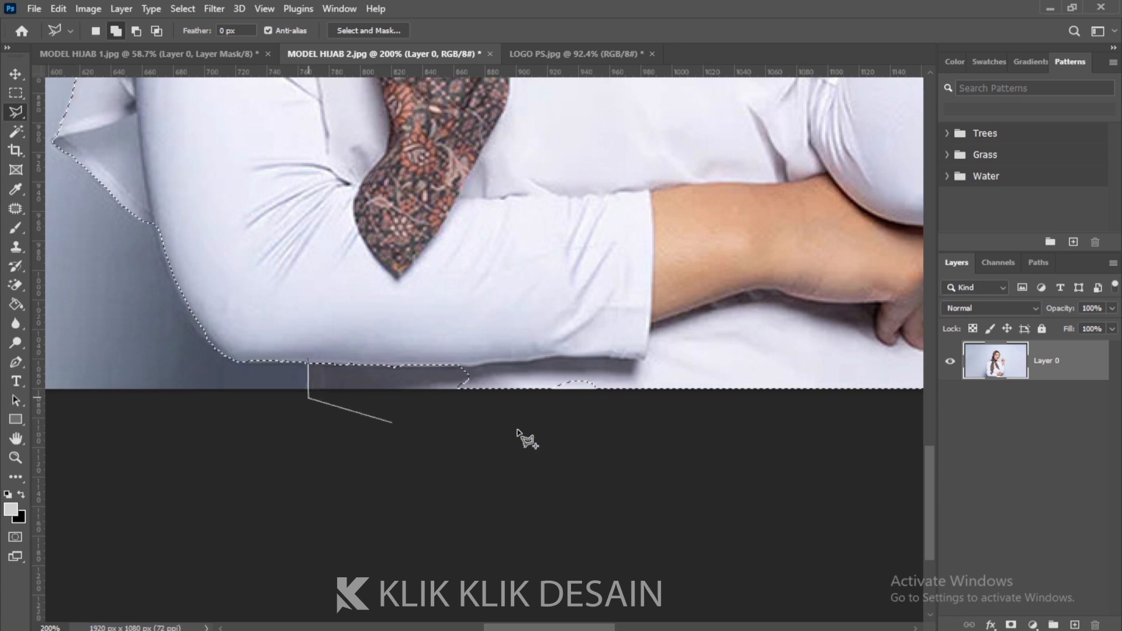
pyautogui.click(637, 431)
pyautogui.click(753, 354)
pyautogui.click(428, 297)
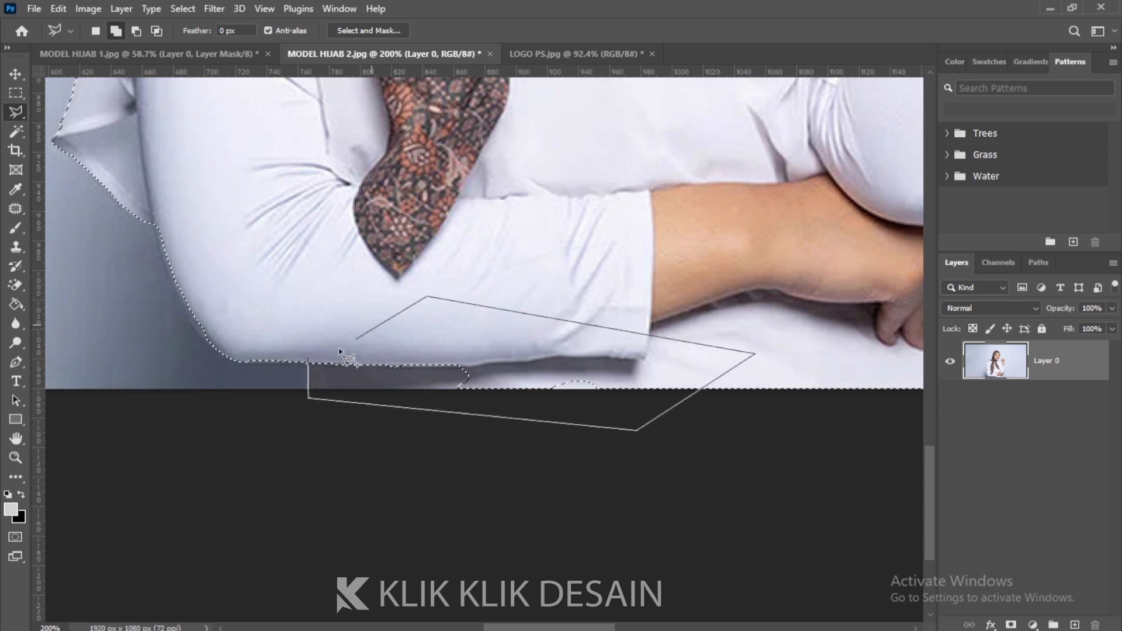
pyautogui.click(308, 361)
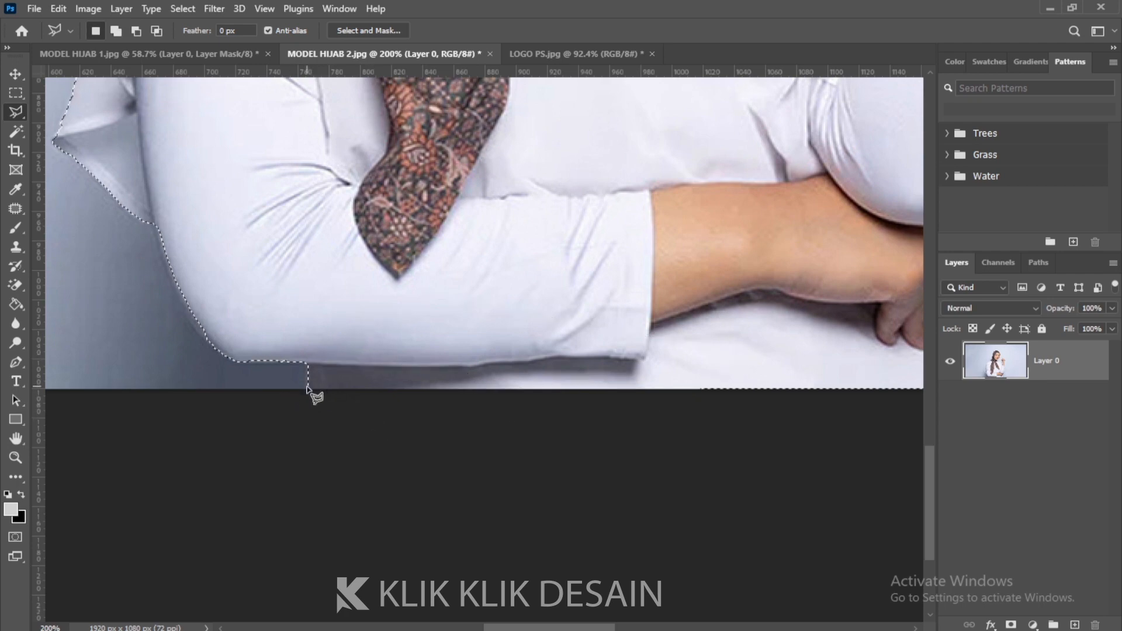
# Add the missed strip along the outer edge of the folded sleeve's elbow to the selection with the Polygonal Lasso tool
pyautogui.press('shift')
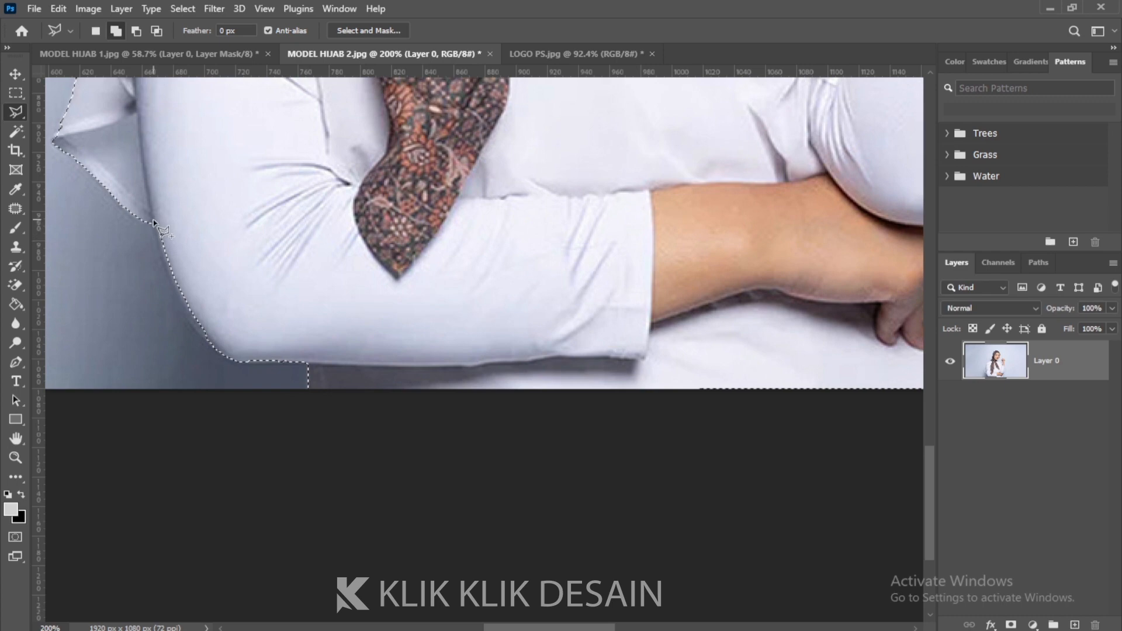
pyautogui.click(153, 222)
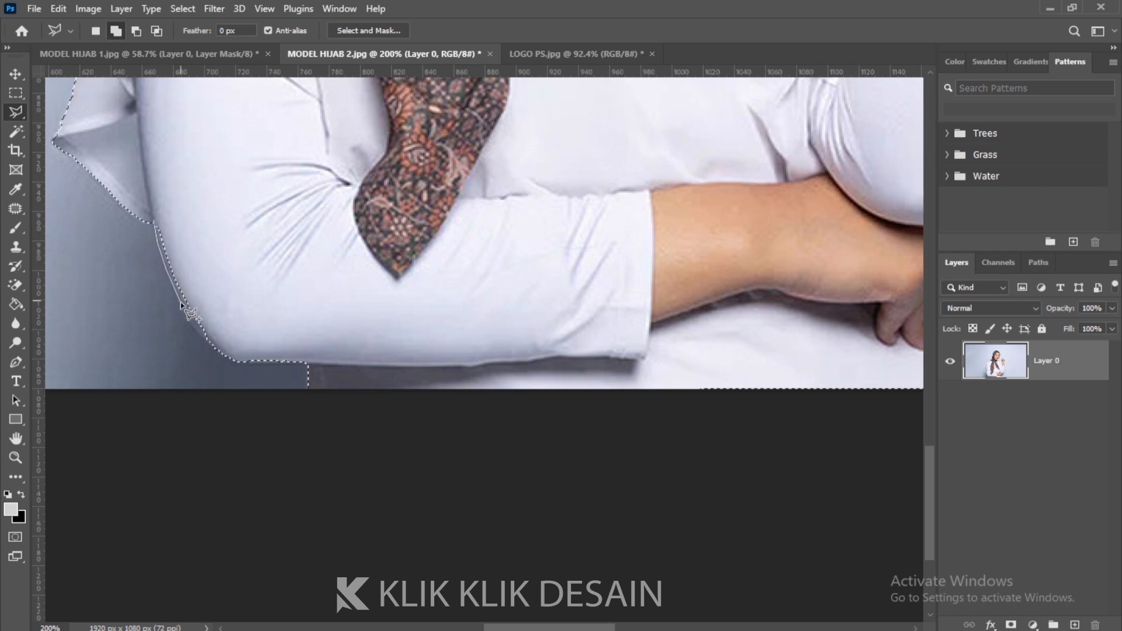
pyautogui.click(207, 342)
pyautogui.click(243, 362)
pyautogui.click(308, 363)
pyautogui.doubleClick(286, 277)
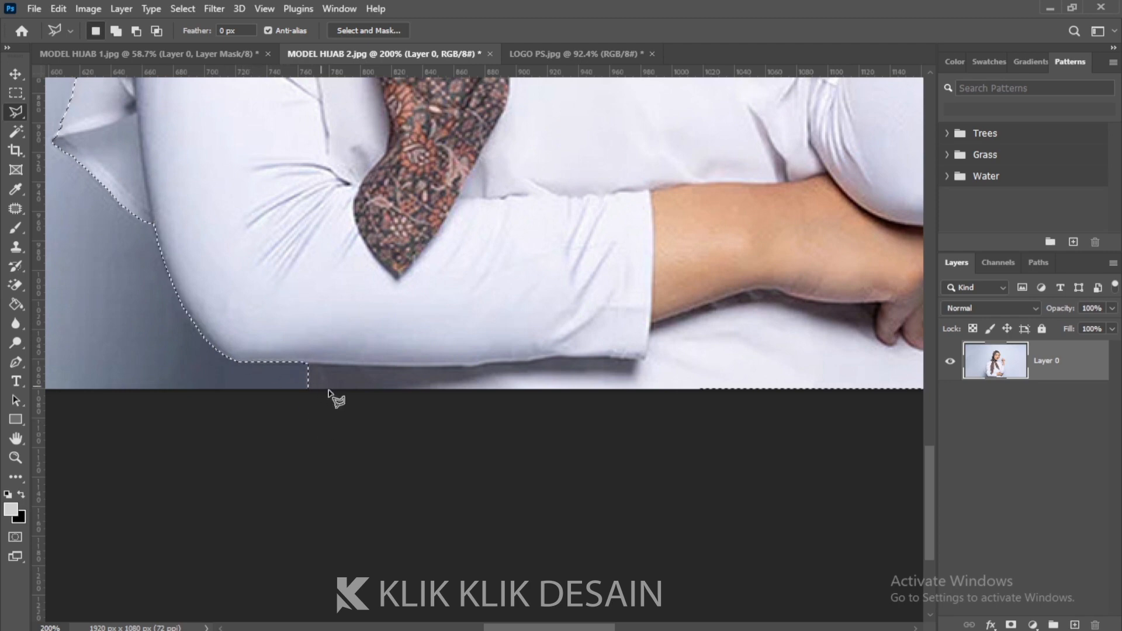
# Add the missed shirt edge below the folded arm's fingers to the selection, down to the image's lower edge
pyautogui.press('space')
pyautogui.moveTo(661, 346); pyautogui.dragTo(368, 351)
pyautogui.moveTo(548, 321); pyautogui.dragTo(521, 423)
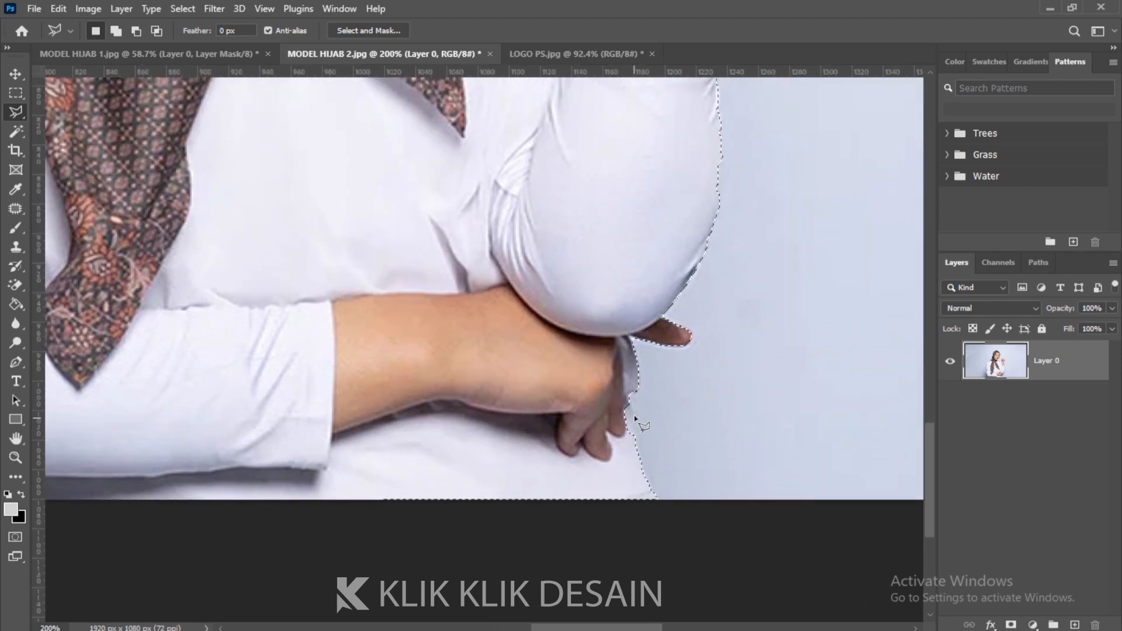
pyautogui.press('shift')
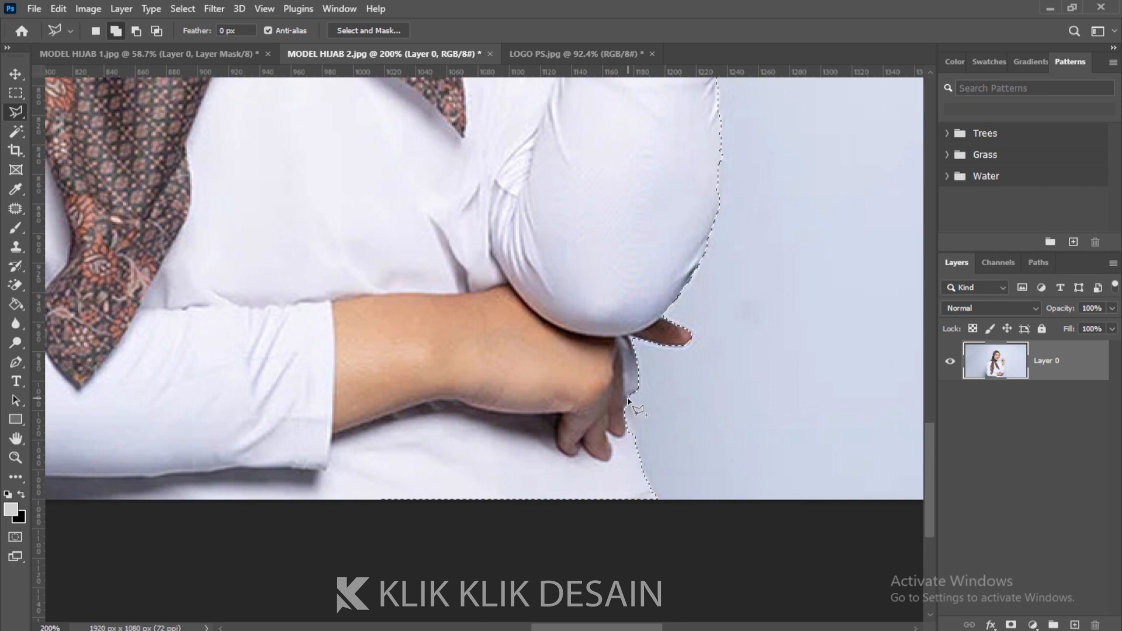
pyautogui.click(628, 401)
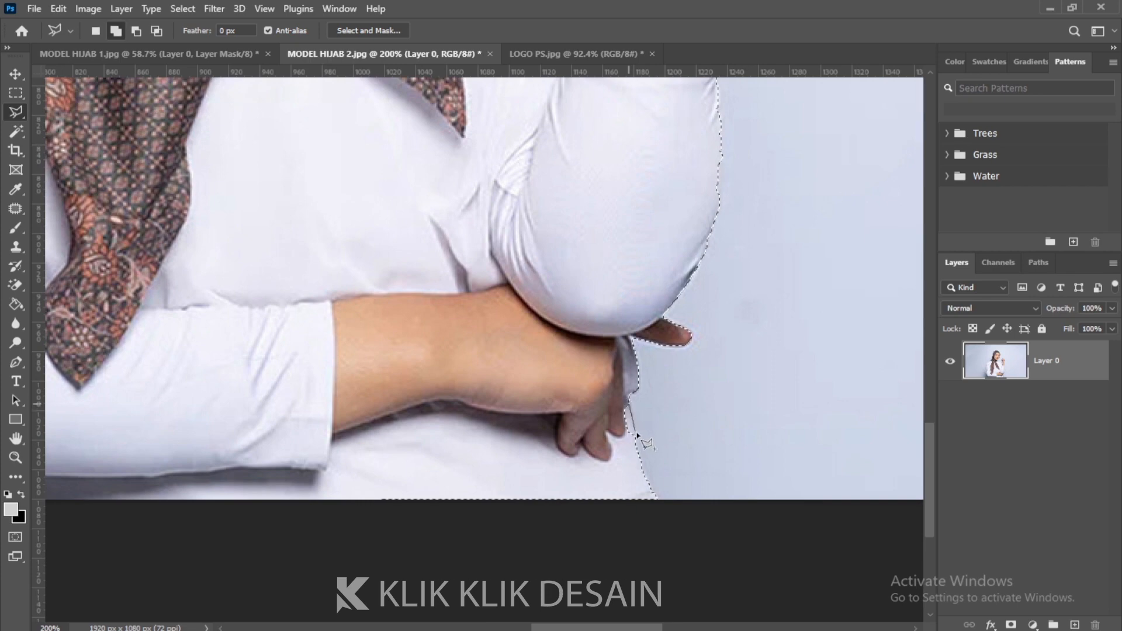
pyautogui.click(657, 499)
pyautogui.click(570, 482)
pyautogui.doubleClick(537, 412)
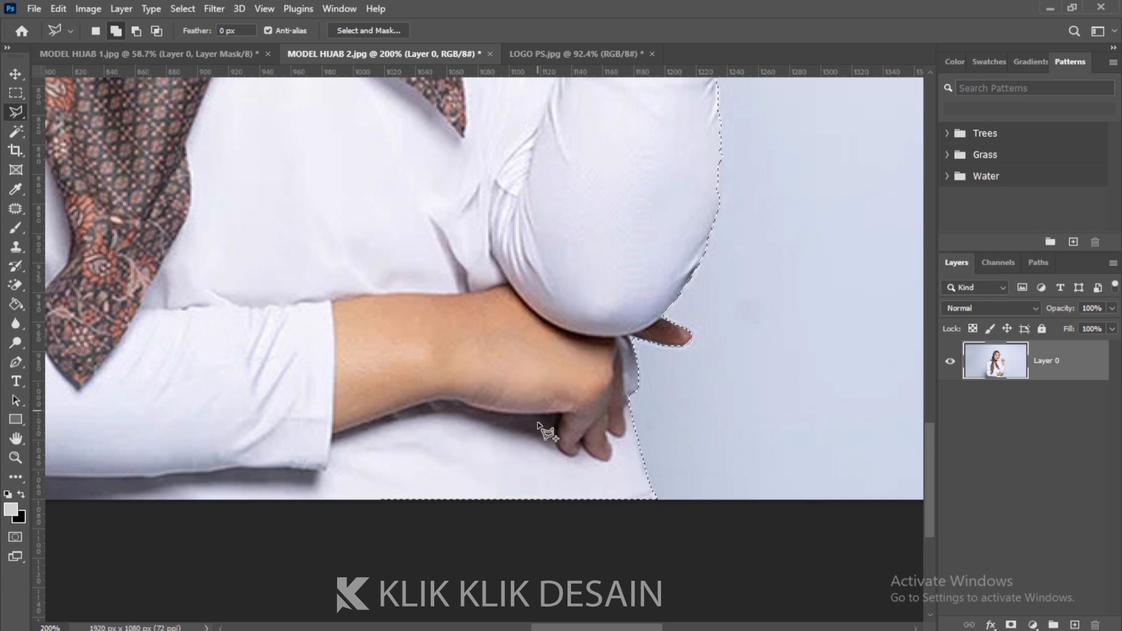
# Subtract the small background gap inside the model's raised hand from the selection with the Polygonal Lasso tool
pyautogui.moveTo(576, 255); pyautogui.dragTo(573, 433)
pyautogui.moveTo(596, 282); pyautogui.dragTo(622, 428)
pyautogui.moveTo(647, 223)
pyautogui.mouseDown()
pyautogui.moveTo(680, 384)
pyautogui.moveTo(646, 318)
pyautogui.moveTo(649, 374)
pyautogui.mouseUp()
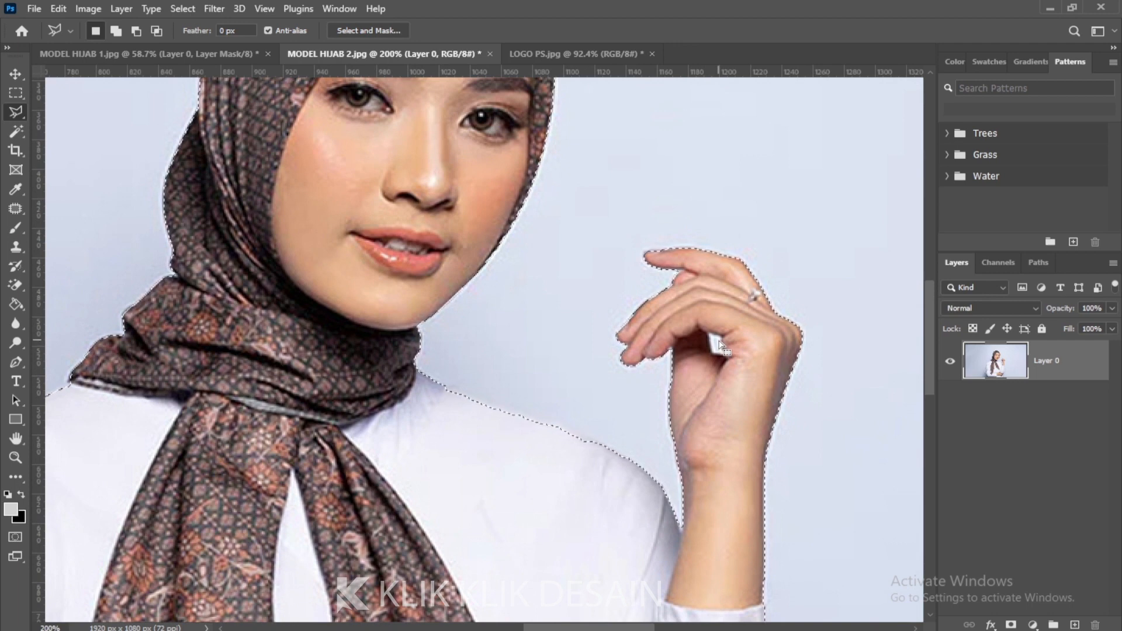
pyautogui.press('alt')
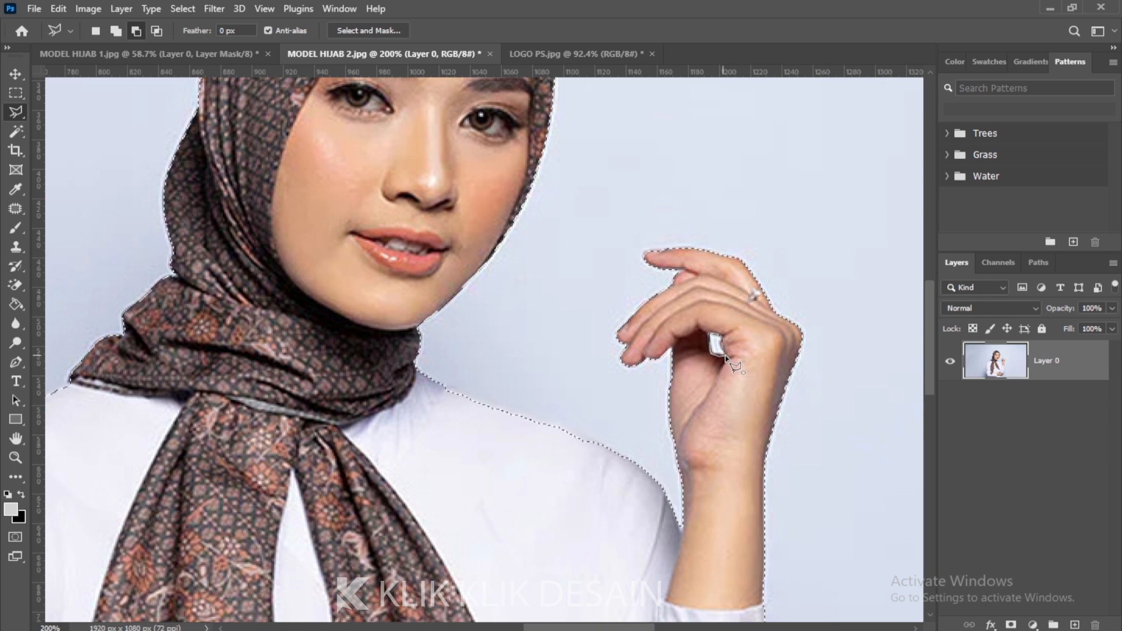
pyautogui.keyDown('alt'); pyautogui.click(725, 354); pyautogui.keyUp('alt')
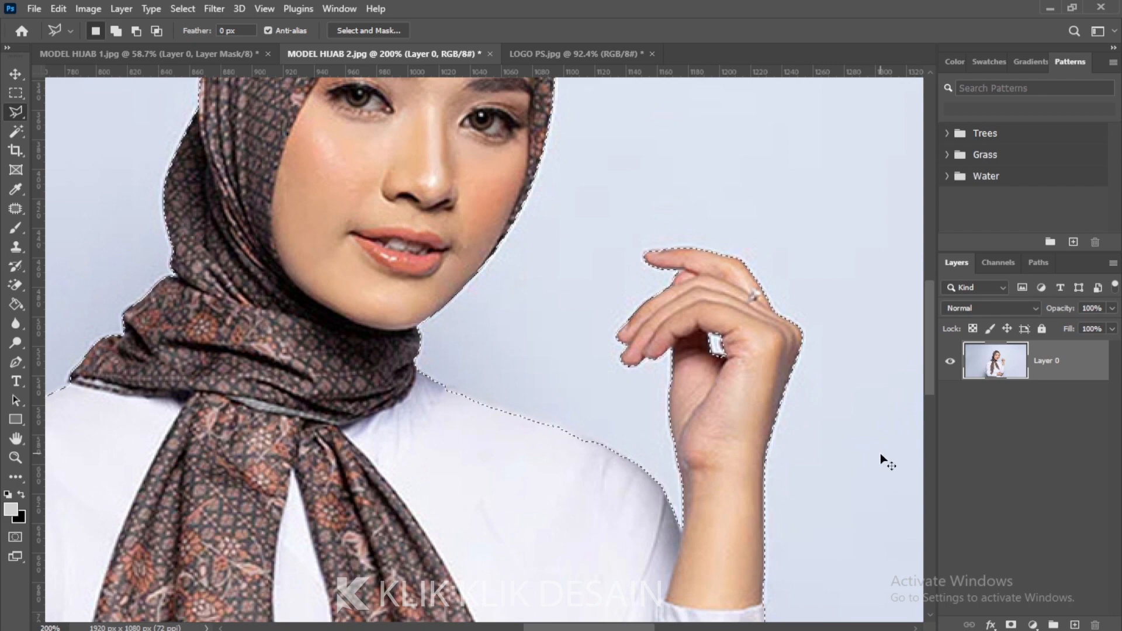
# Fit the image on screen and mask Layer 0 with the selection to hide the wall behind the model
pyautogui.click(266, 8)
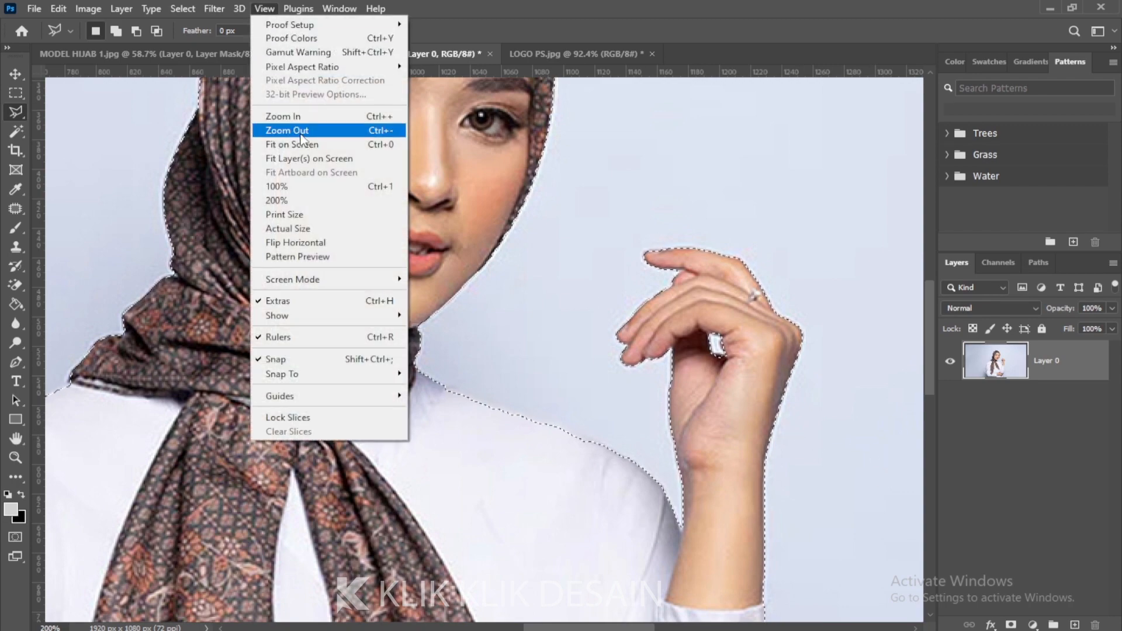
pyautogui.click(308, 146)
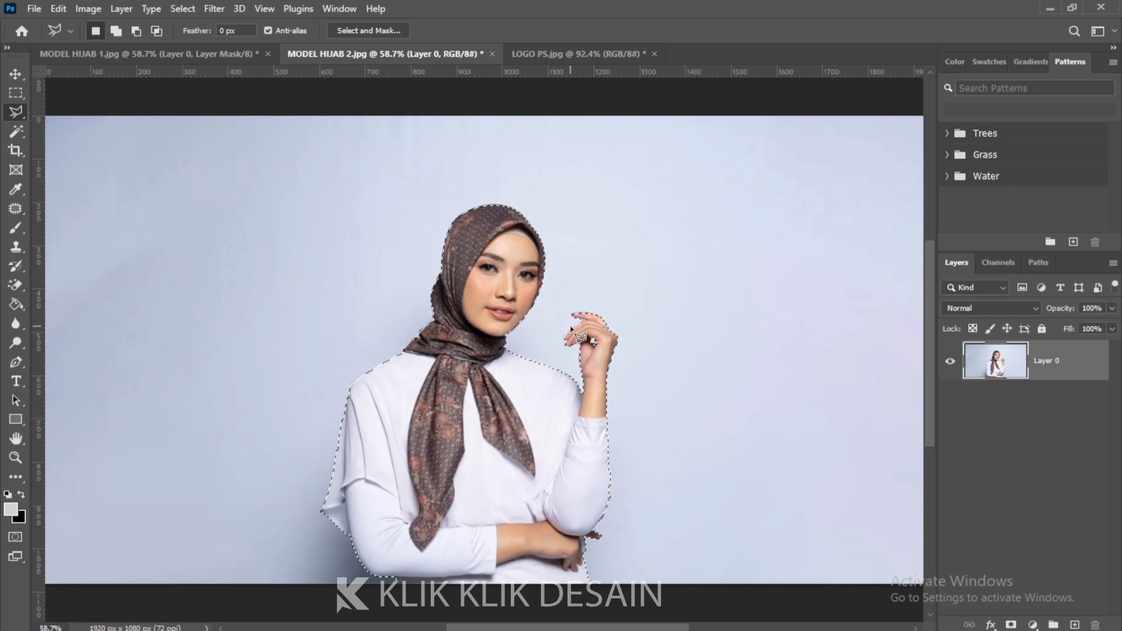
pyautogui.click(1010, 625)
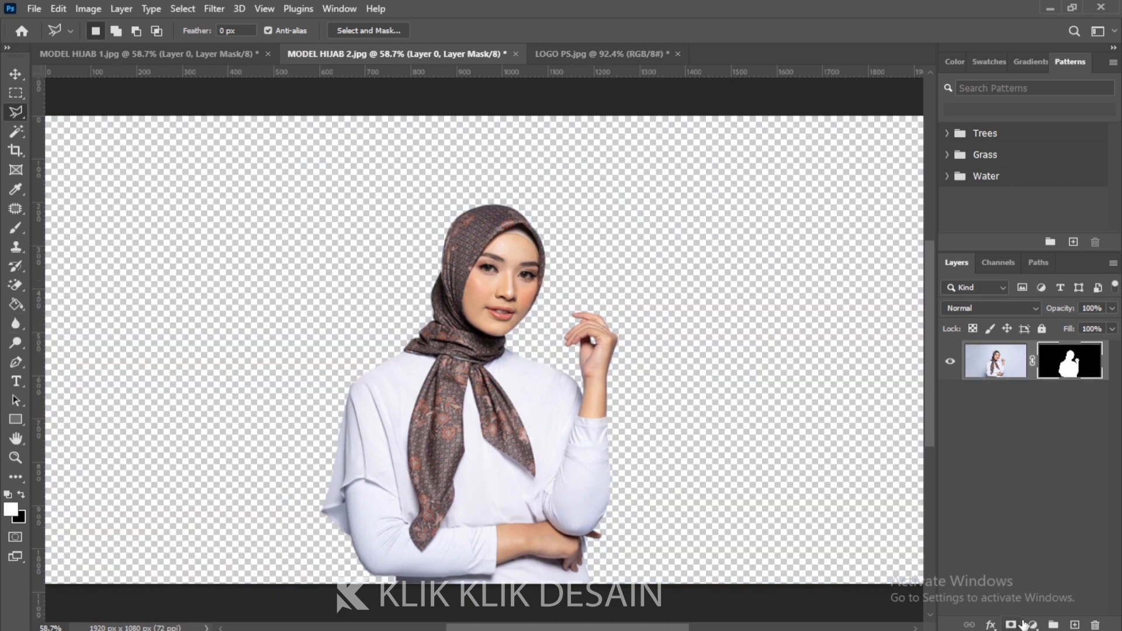
# Create a new layer beneath the masked model layer and fill it with black using the Paint Bucket tool
pyautogui.click(1074, 625)
pyautogui.moveTo(1051, 379); pyautogui.dragTo(1052, 417)
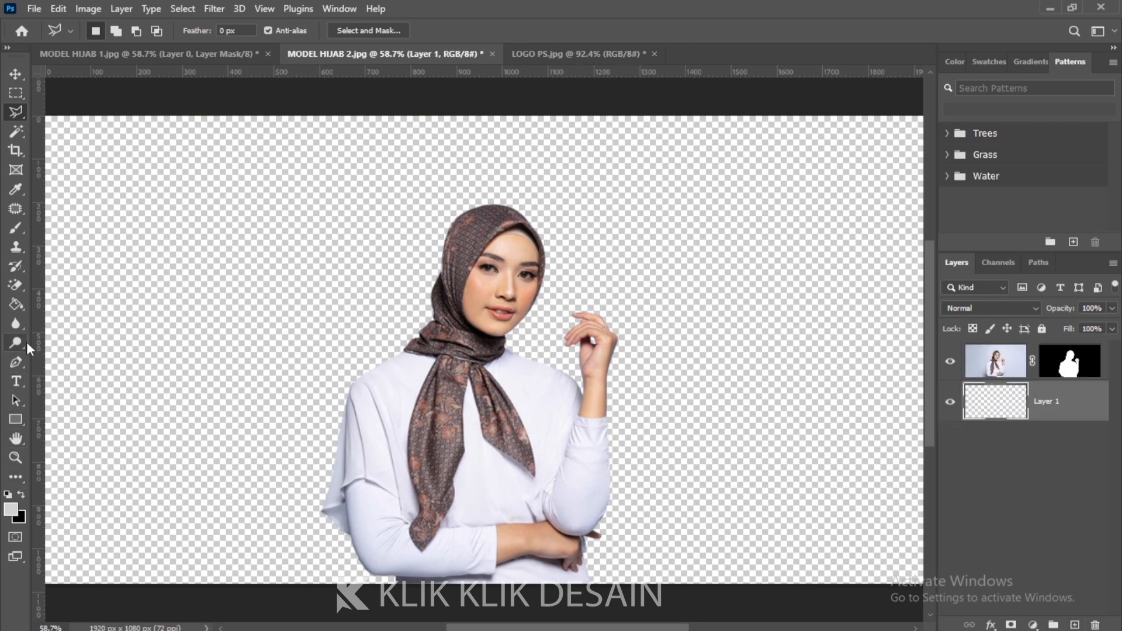
pyautogui.click(22, 495)
pyautogui.click(16, 304)
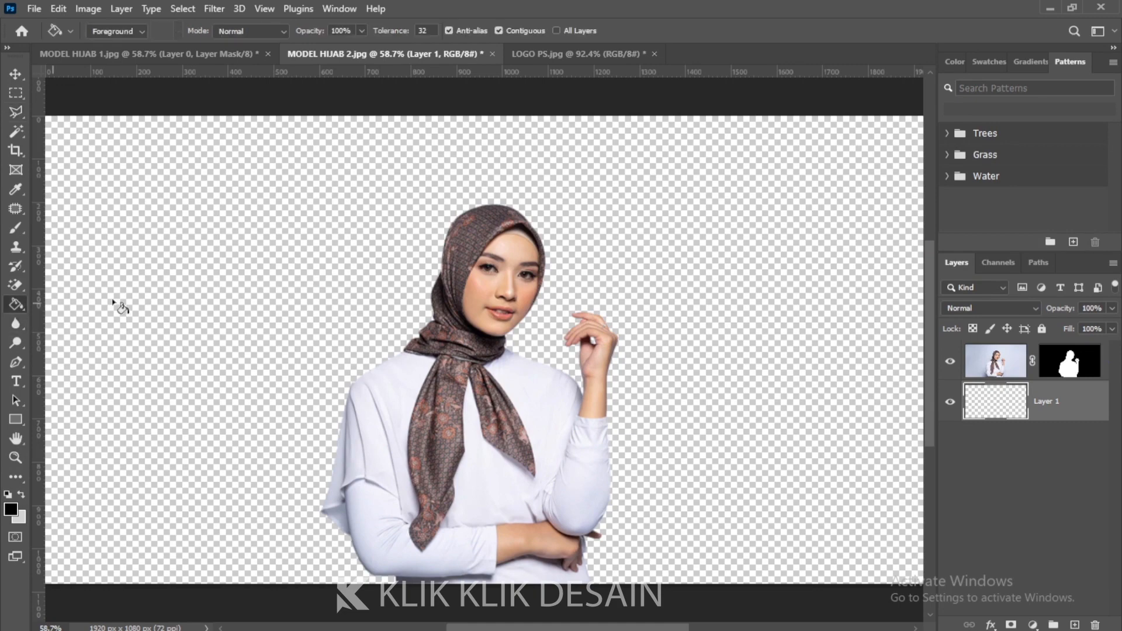
pyautogui.click(225, 328)
# Select the model layer, switch to the Move tool, and examine the cutout's edges against the black background at 100%
pyautogui.click(995, 368)
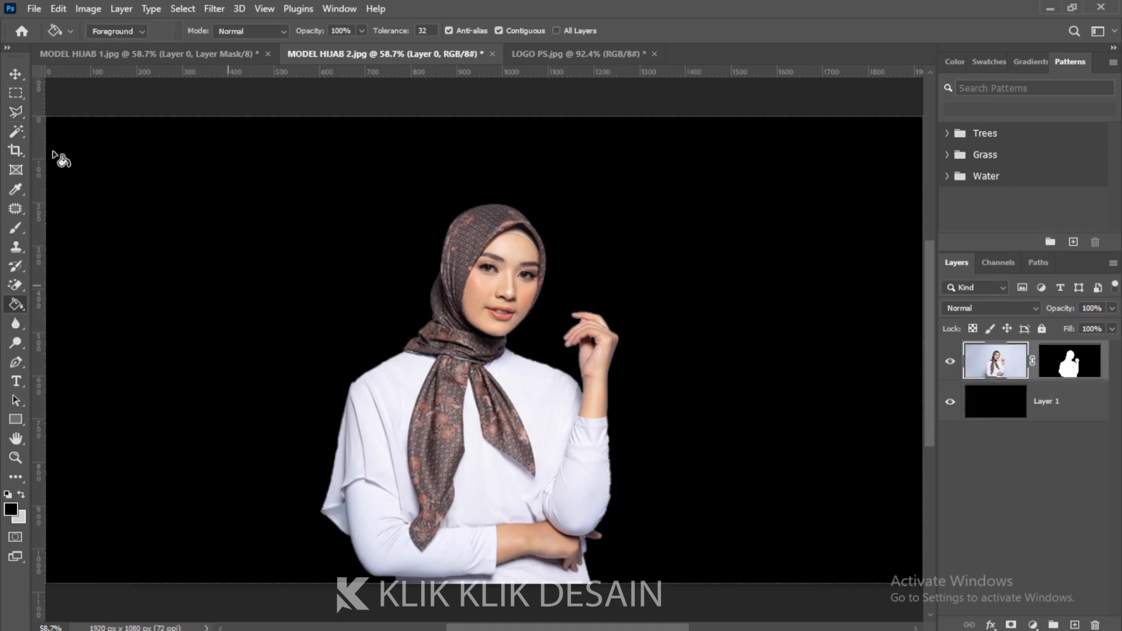
pyautogui.click(16, 74)
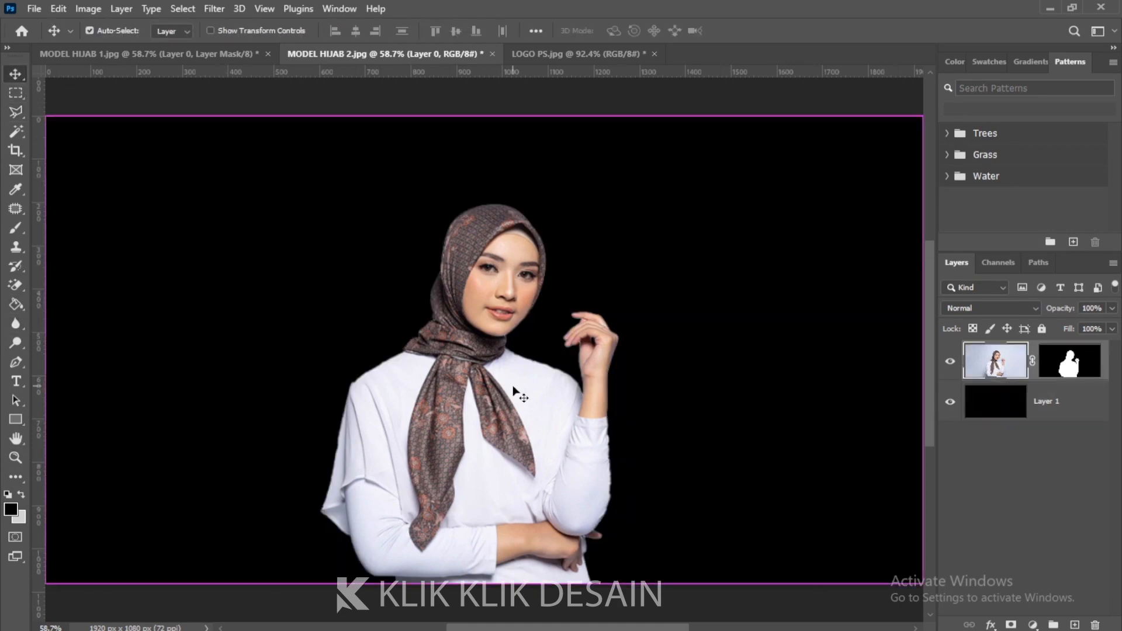
pyautogui.hotkey('ctrl', '+')
pyautogui.hotkey('ctrl', '+')
pyautogui.moveTo(435, 447); pyautogui.dragTo(449, 423)
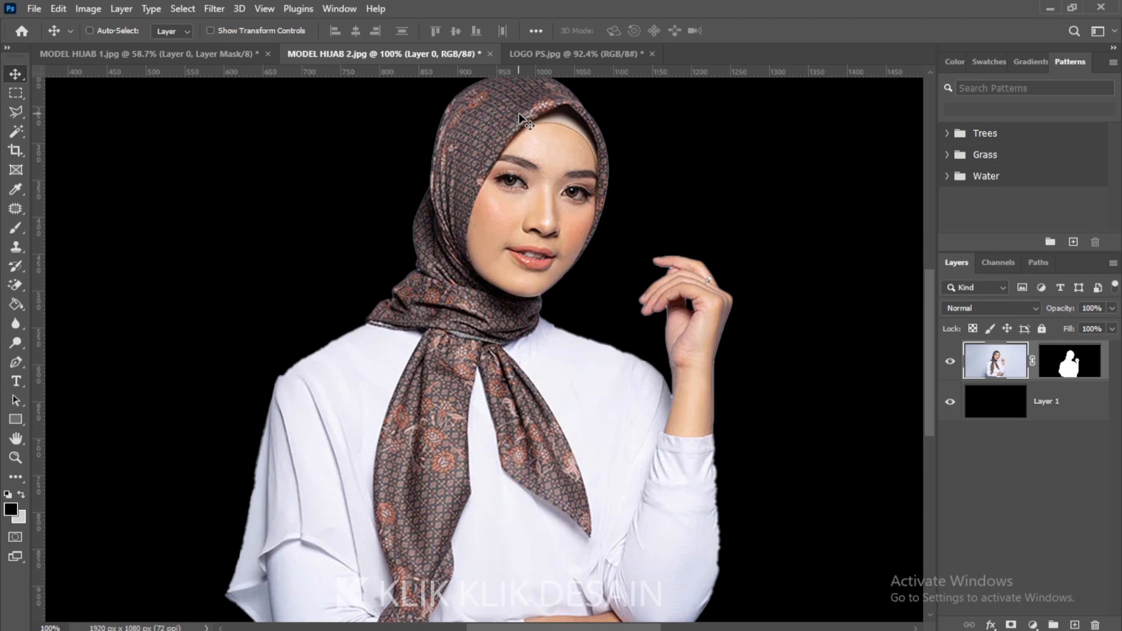
# Switch to MODEL HIJAB 1.jpg and show the variants of the lasso, Magic Wand and Path Selection tools
pyautogui.click(218, 56)
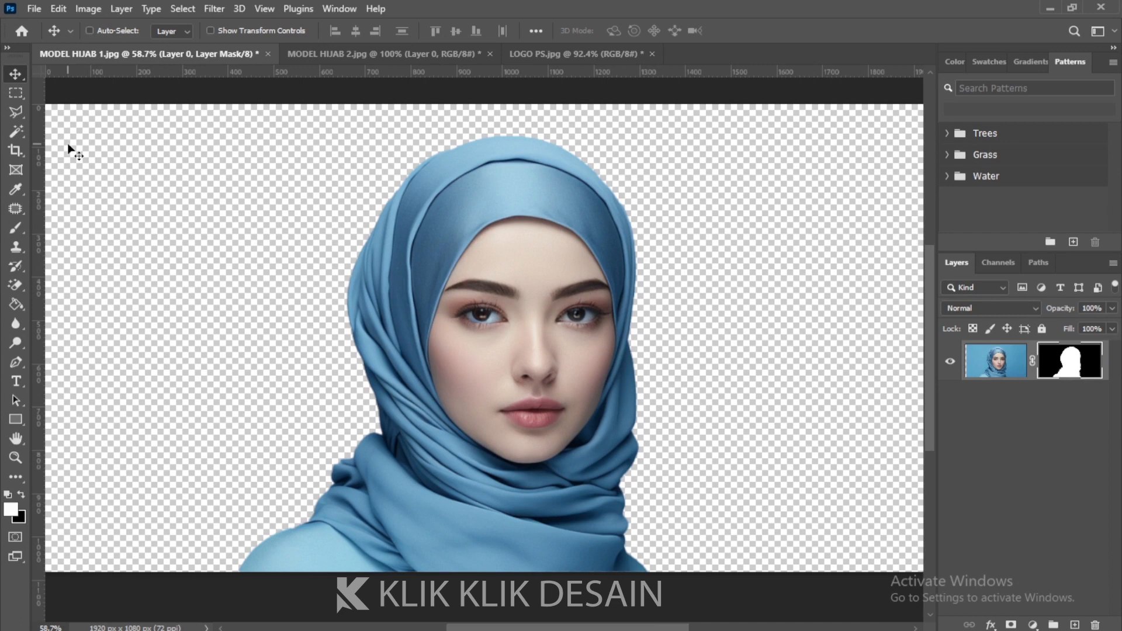
pyautogui.click(19, 112)
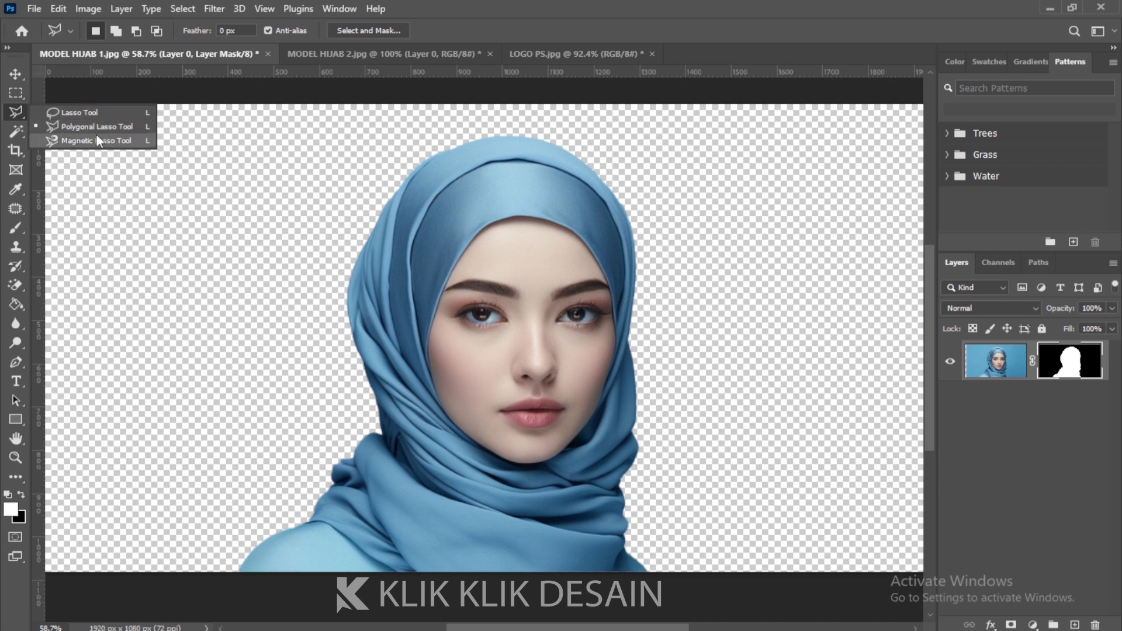
pyautogui.click(15, 131)
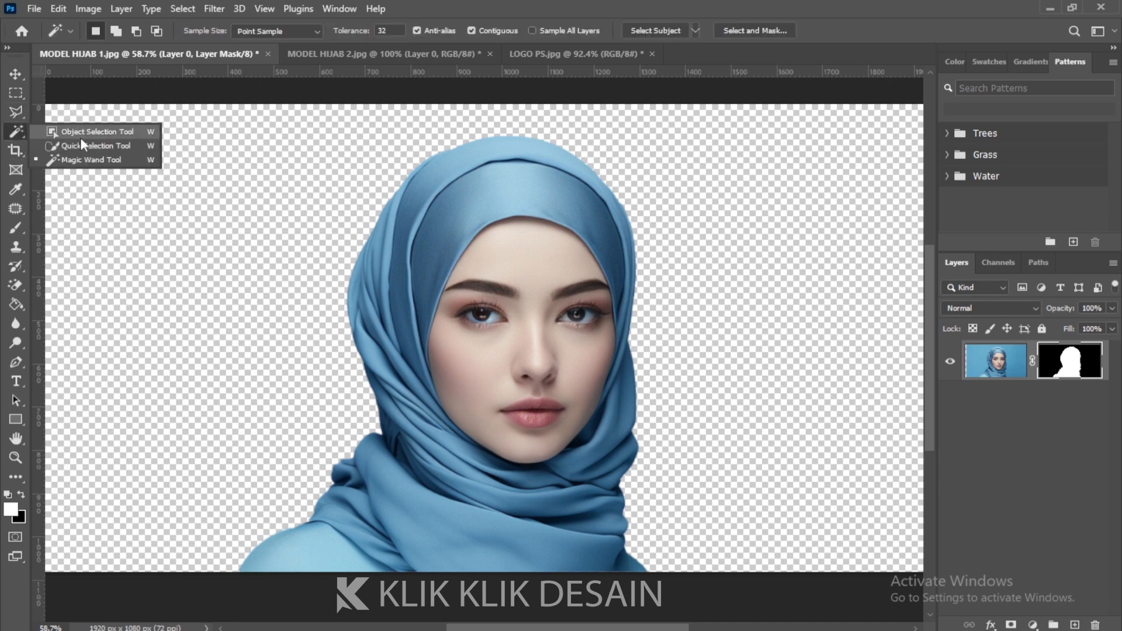
pyautogui.click(15, 404)
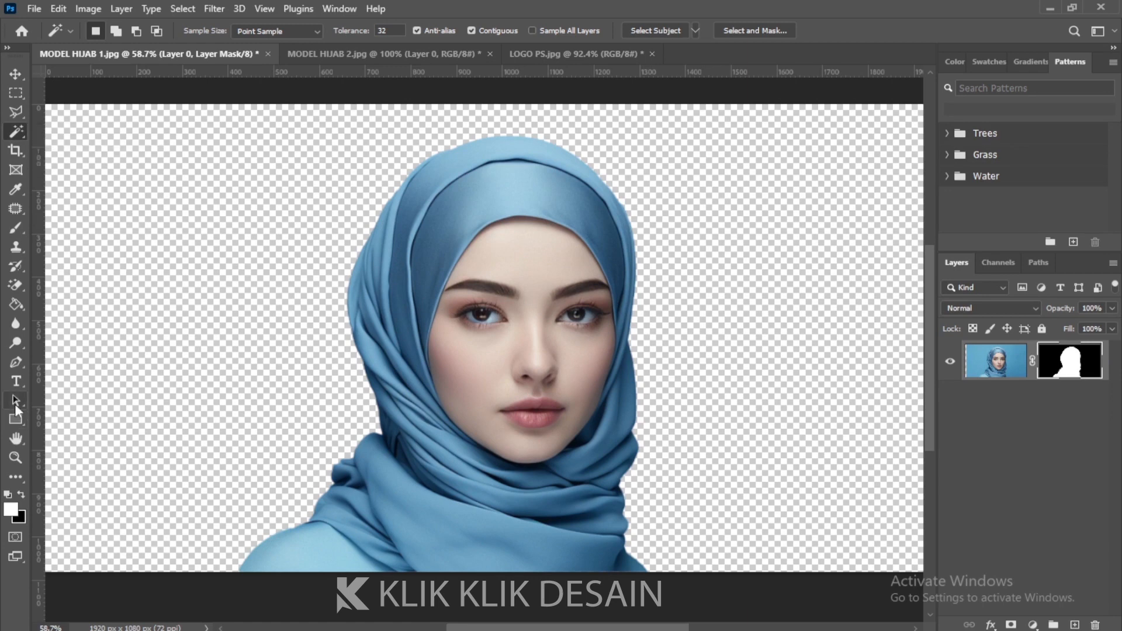
pyautogui.click(15, 405)
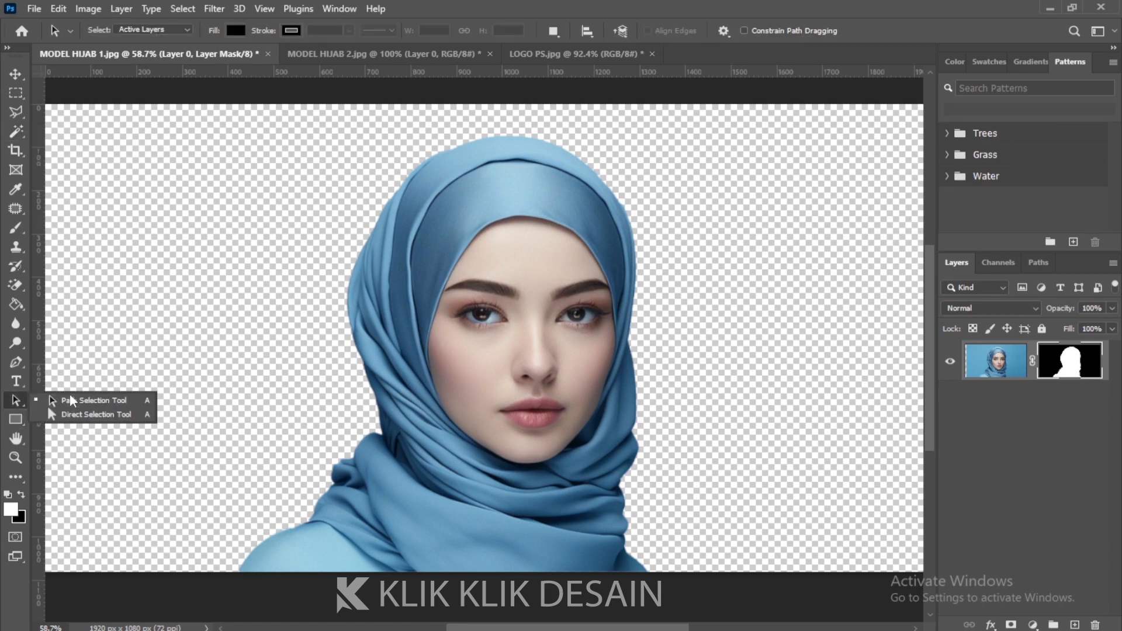
pyautogui.click(670, 7)
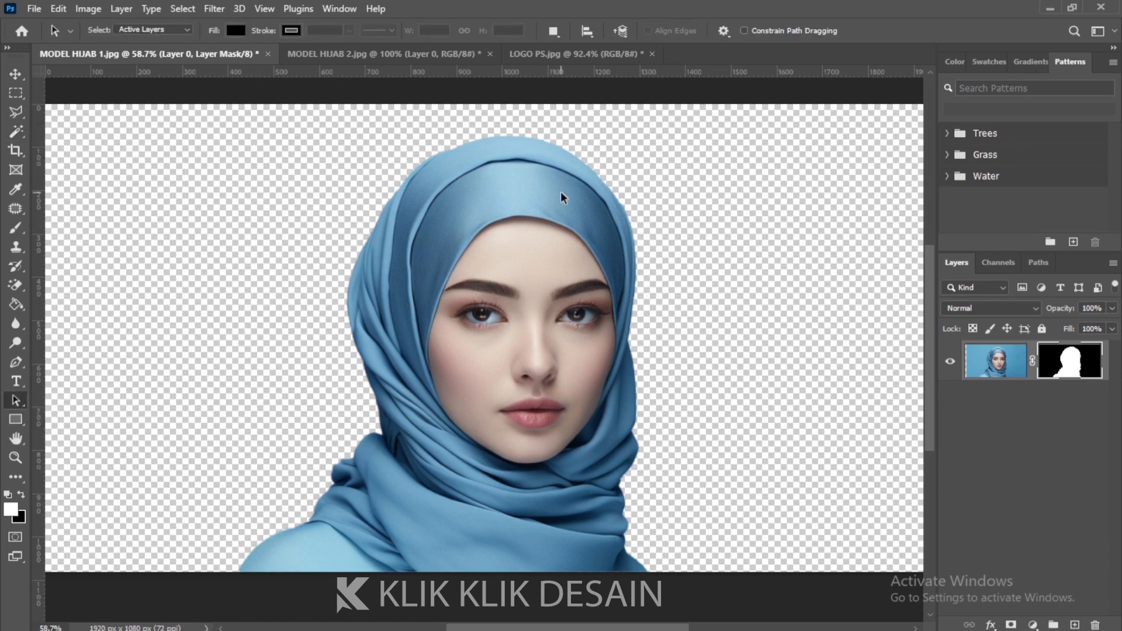